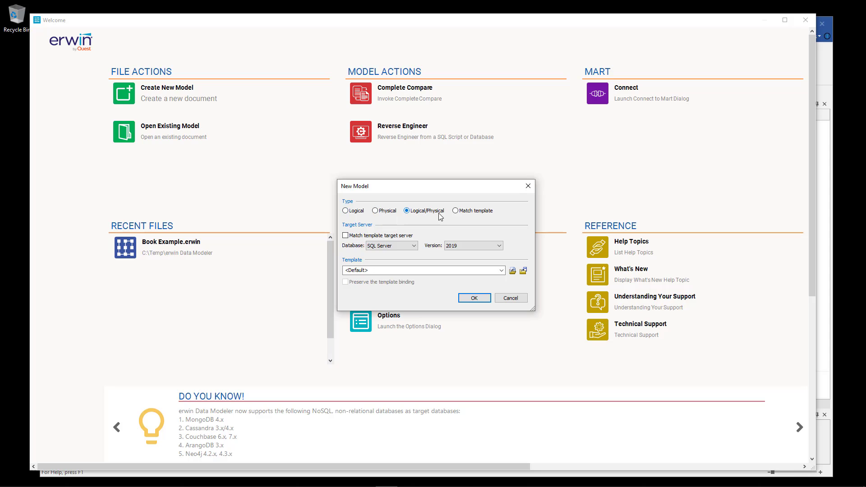
# Create a new Logical/Physical model targeting SQL Server version 2019.
pyautogui.click(414, 246)
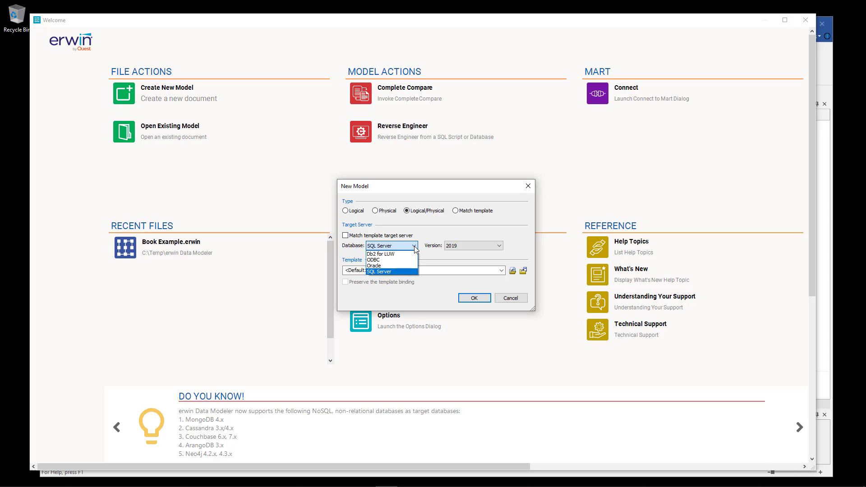
pyautogui.click(410, 272)
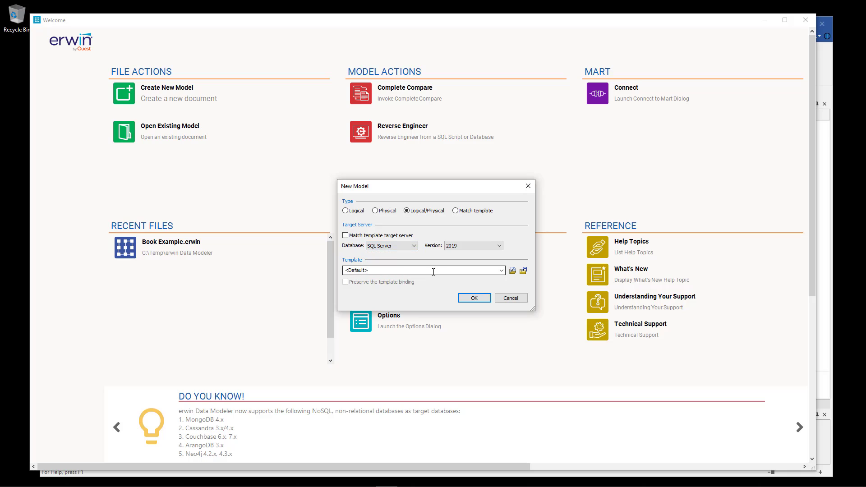
pyautogui.click(499, 245)
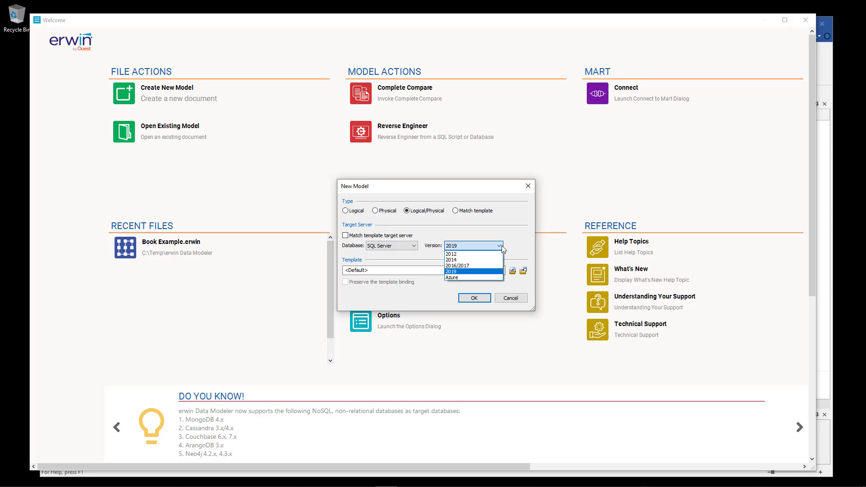
pyautogui.click(484, 273)
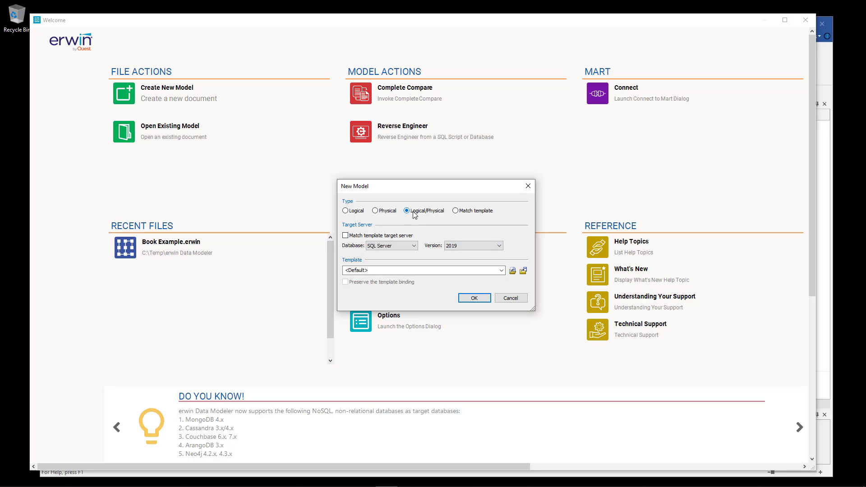
pyautogui.click(474, 298)
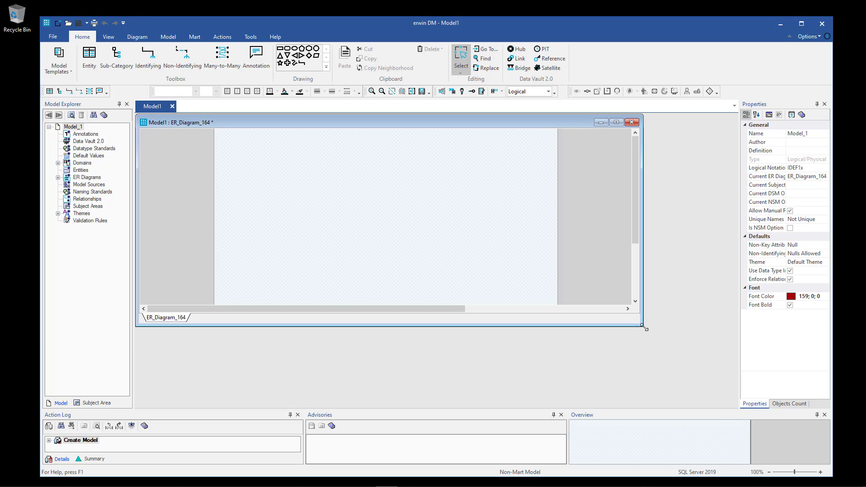
# Set the ER diagram's Page Setup to A4 paper size with Landscape orientation.
pyautogui.moveTo(644, 327); pyautogui.dragTo(716, 400)
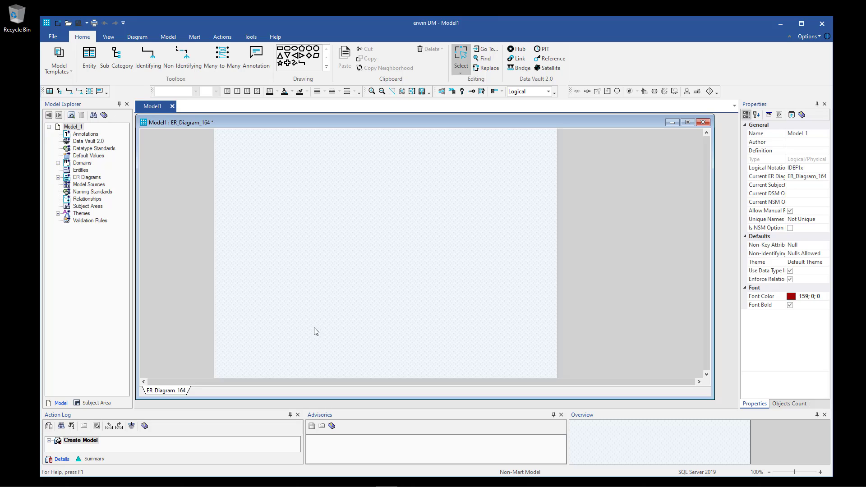
pyautogui.rightClick(316, 173)
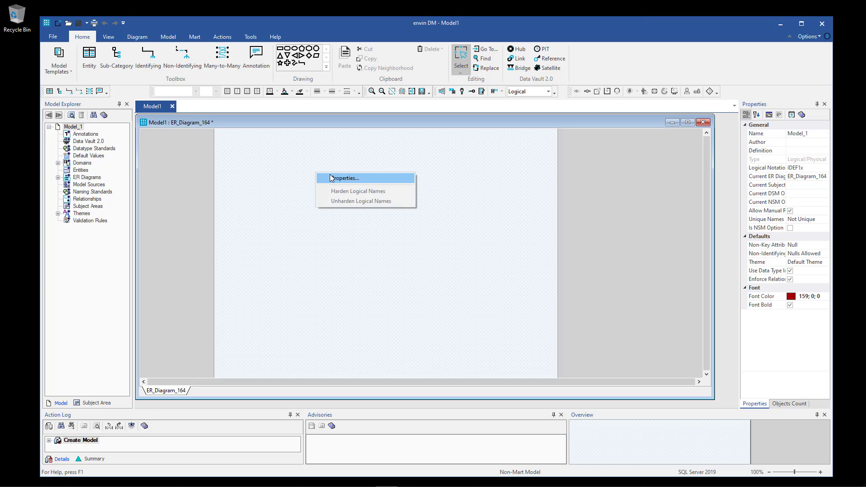
pyautogui.click(353, 180)
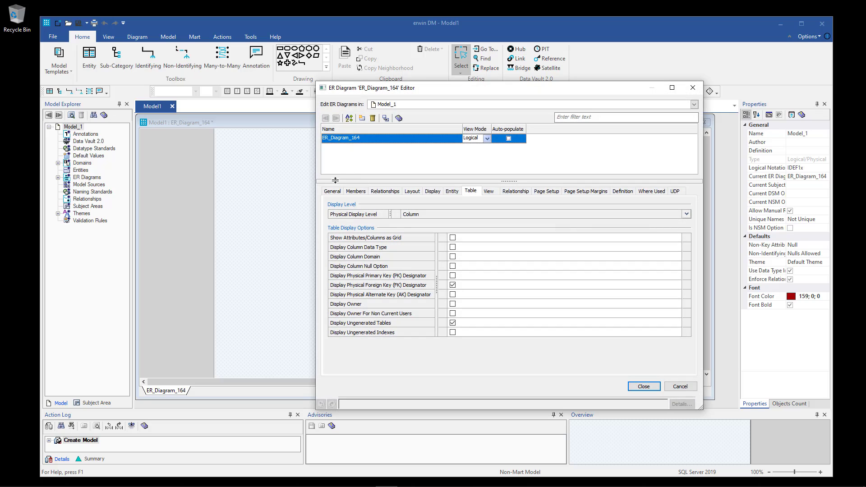
pyautogui.click(553, 192)
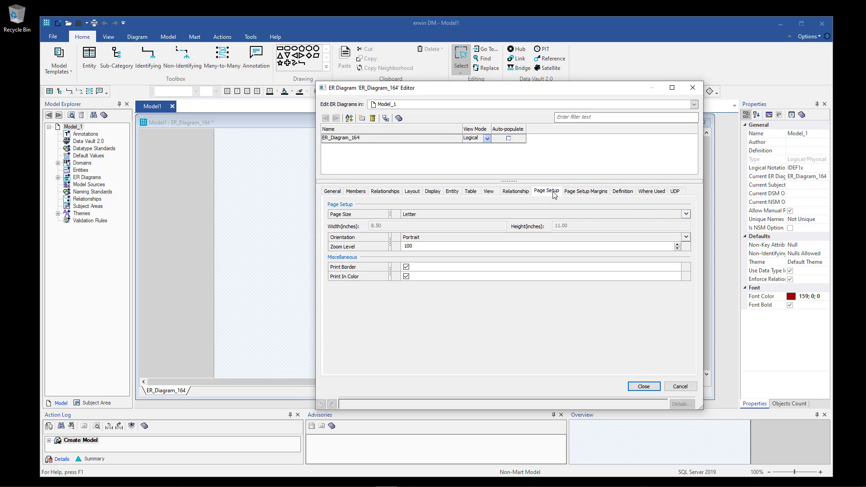
pyautogui.click(685, 214)
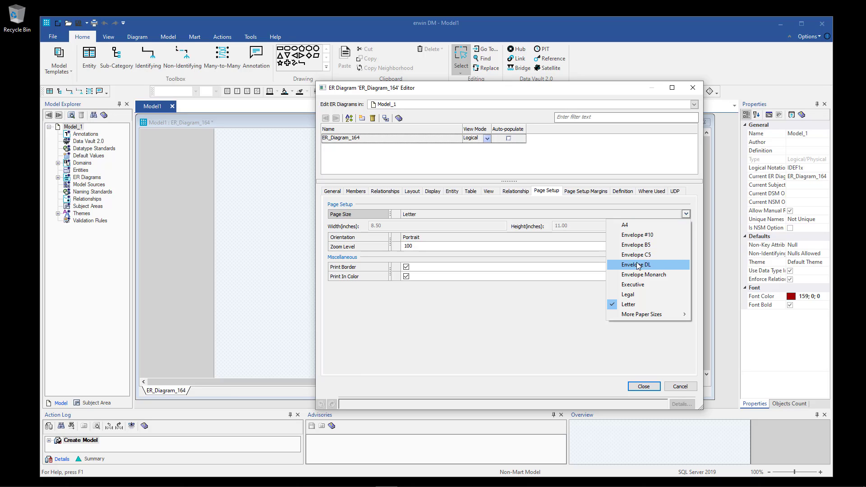
pyautogui.click(631, 225)
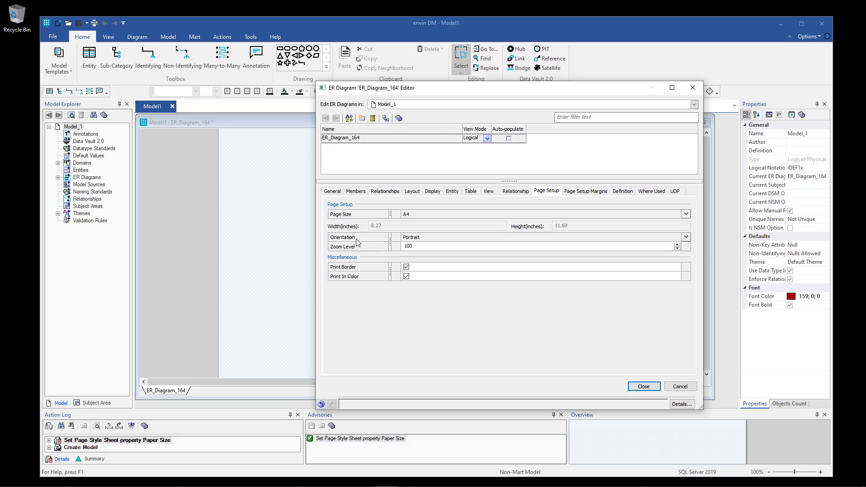
pyautogui.click(686, 237)
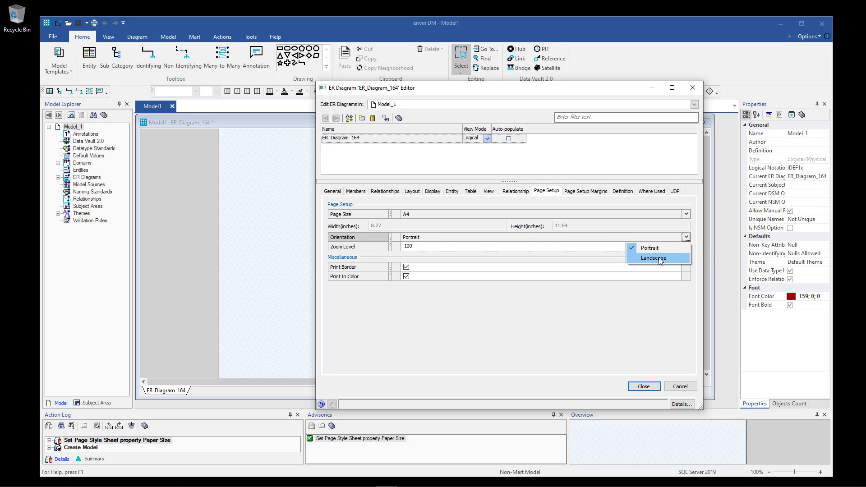
pyautogui.click(659, 257)
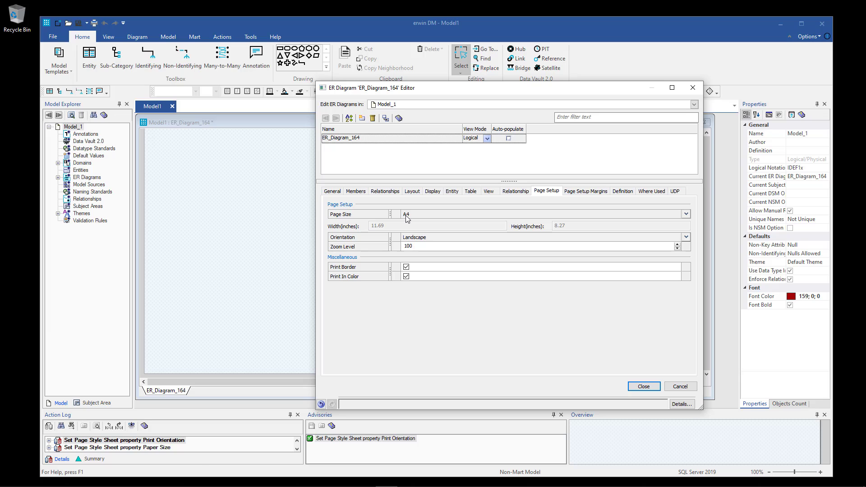
pyautogui.click(643, 386)
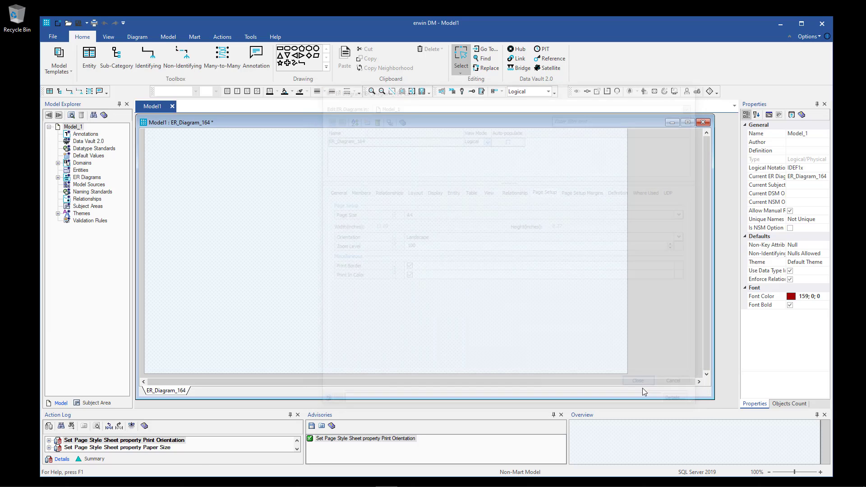
# Place a new entity named BOOK near the top-left of the page.
pyautogui.scroll(3, 373, 275)
pyautogui.scroll(-1, 373, 275)
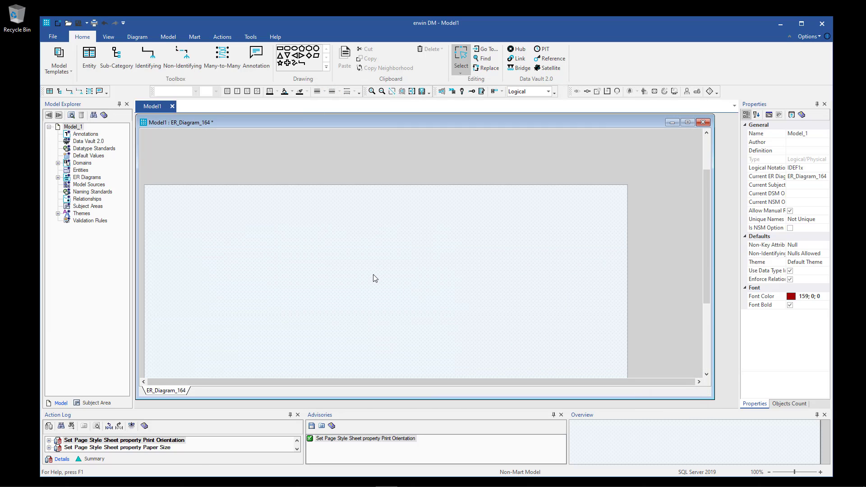
pyautogui.scroll(-2, 373, 274)
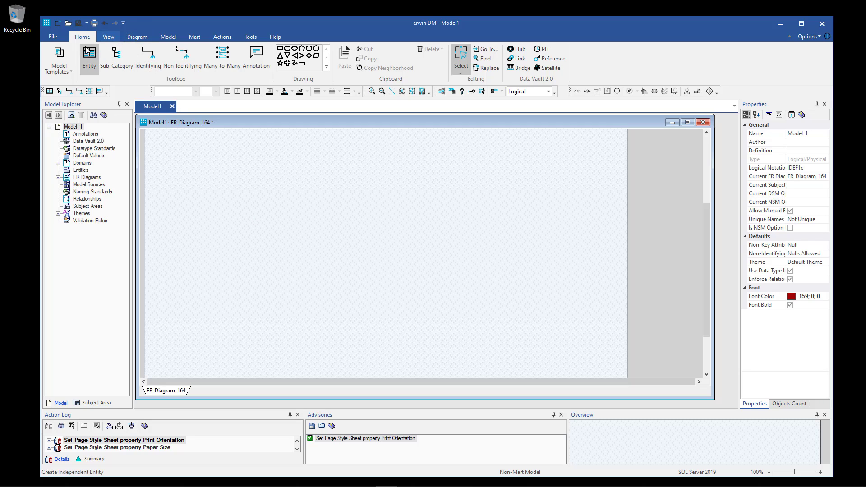
pyautogui.click(85, 68)
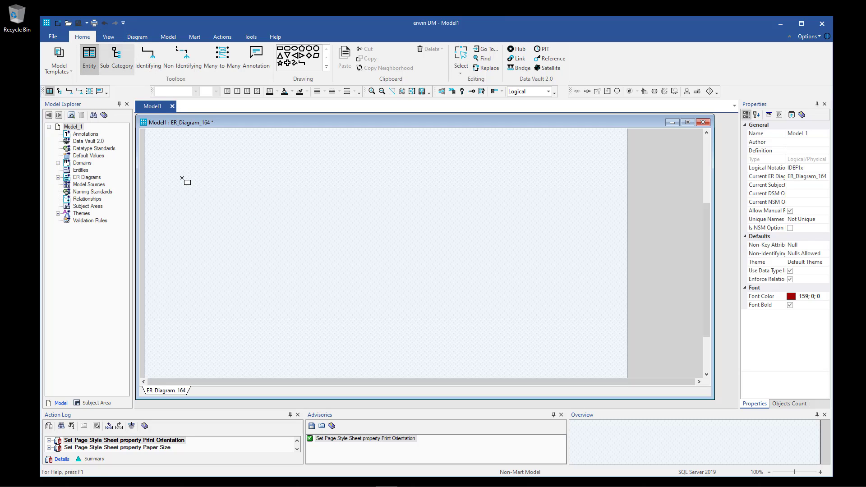
pyautogui.click(189, 164)
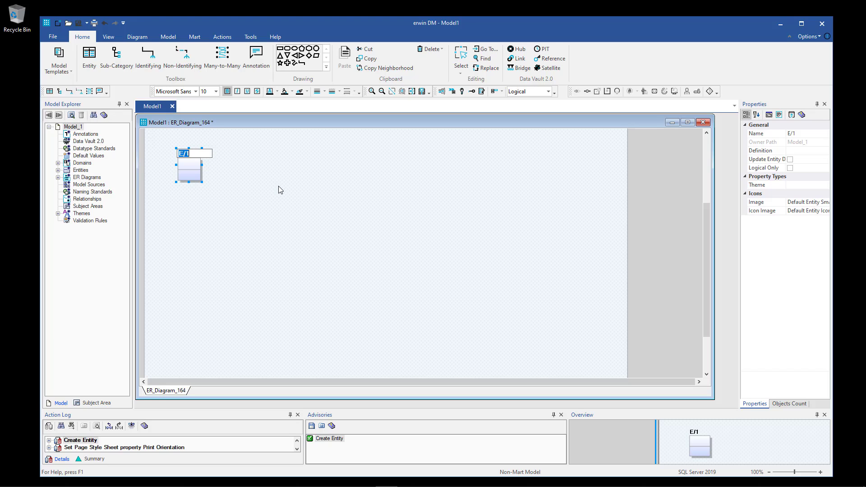
pyautogui.write('BOOK')
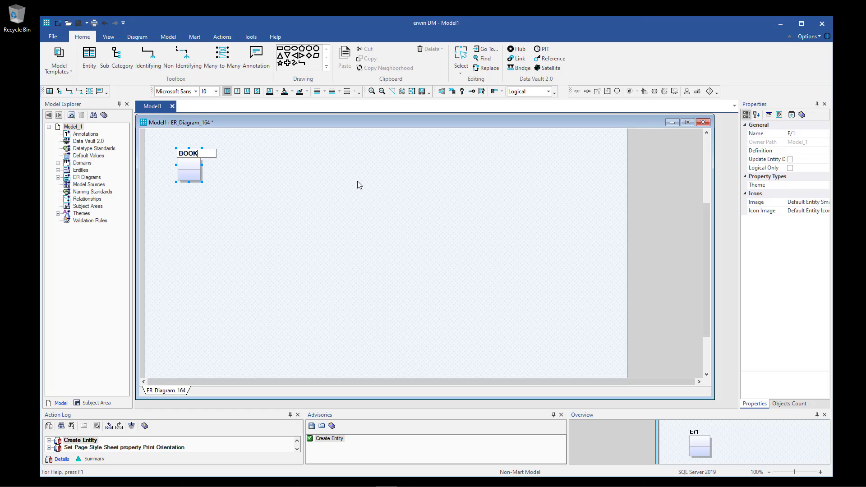
pyautogui.press('Tab')
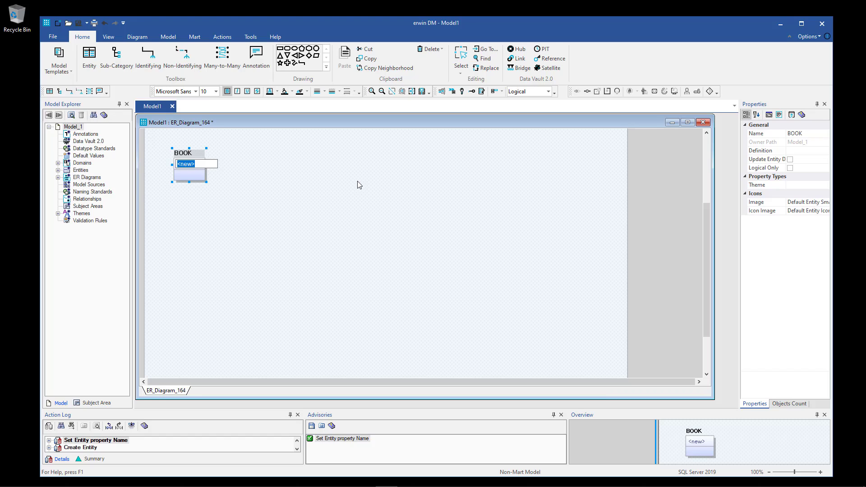
# Give BOOK the attributes BookId and BookTitle, discarding the unfinished extra attribute.
pyautogui.write('Book')
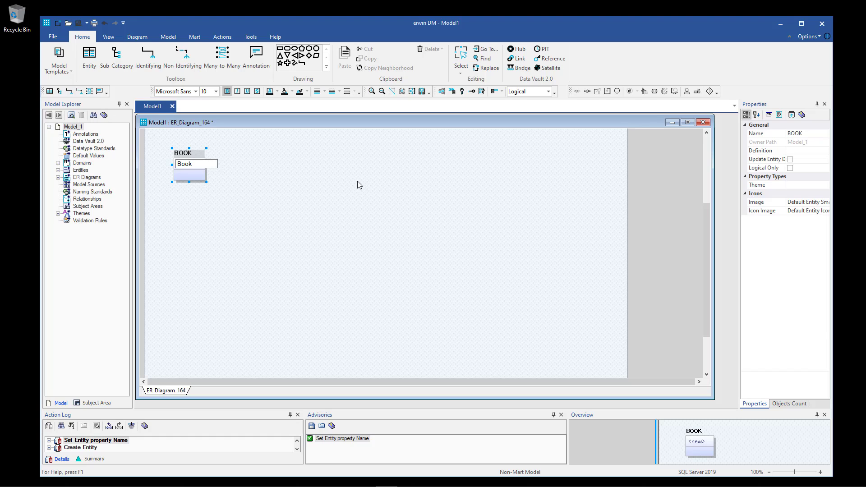
pyautogui.write('Id')
pyautogui.press('Return')
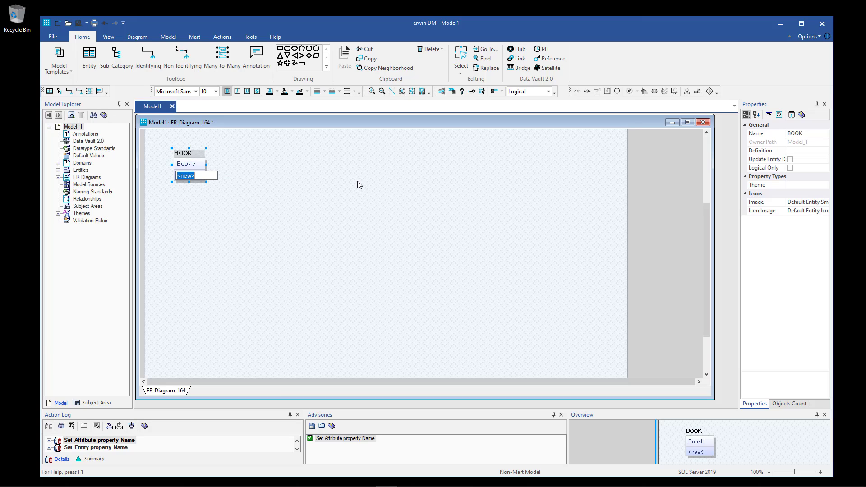
pyautogui.write('Book')
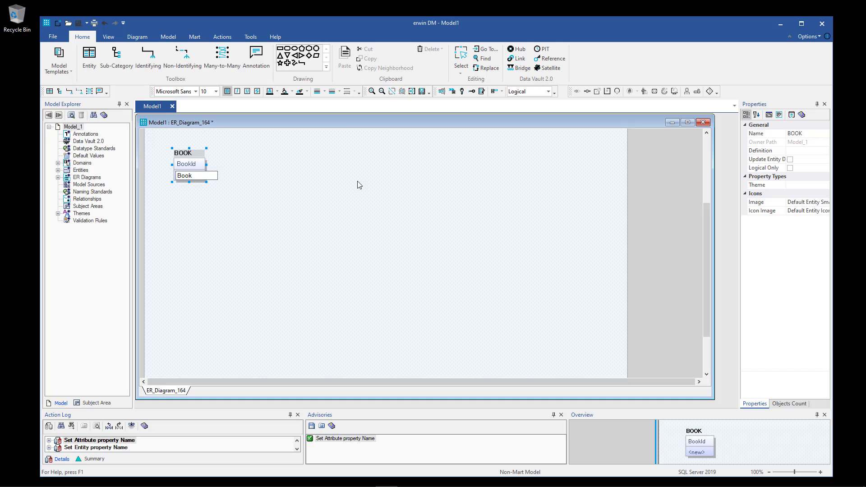
pyautogui.write('Title')
pyautogui.press('Tab')
pyautogui.press('Tab')
pyautogui.press('Tab')
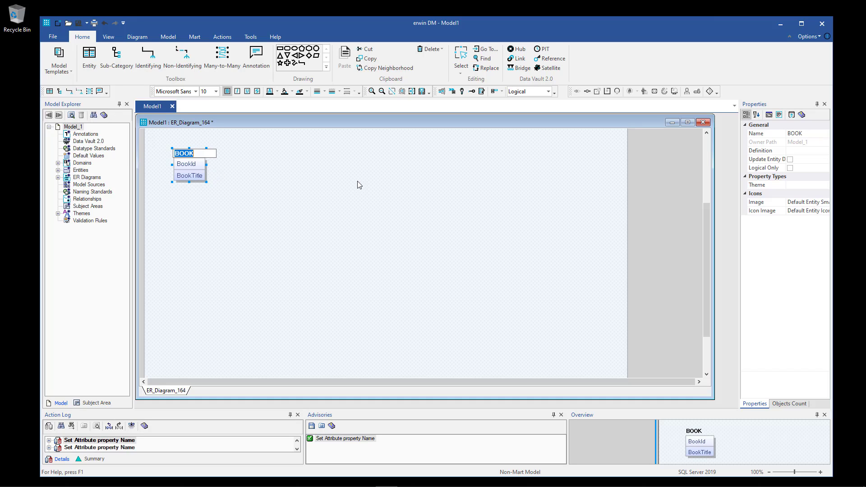
pyautogui.press('Tab')
pyautogui.press('Tab')
pyautogui.press('Tab')
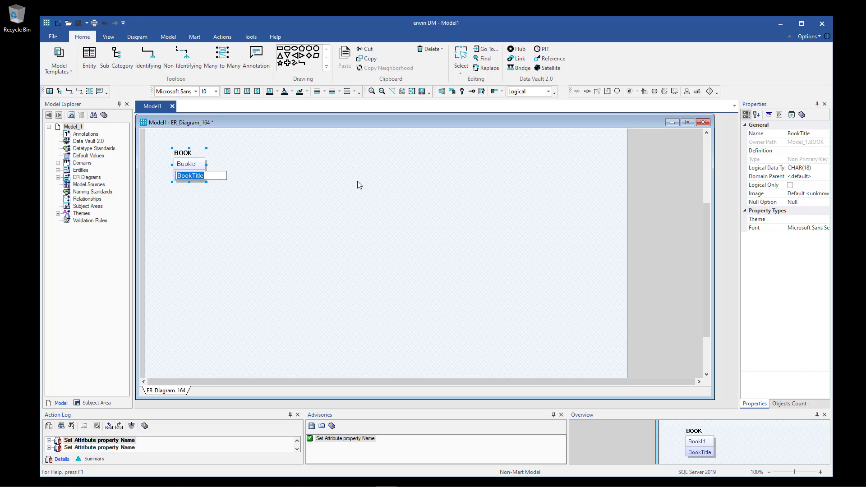
pyautogui.press('Return')
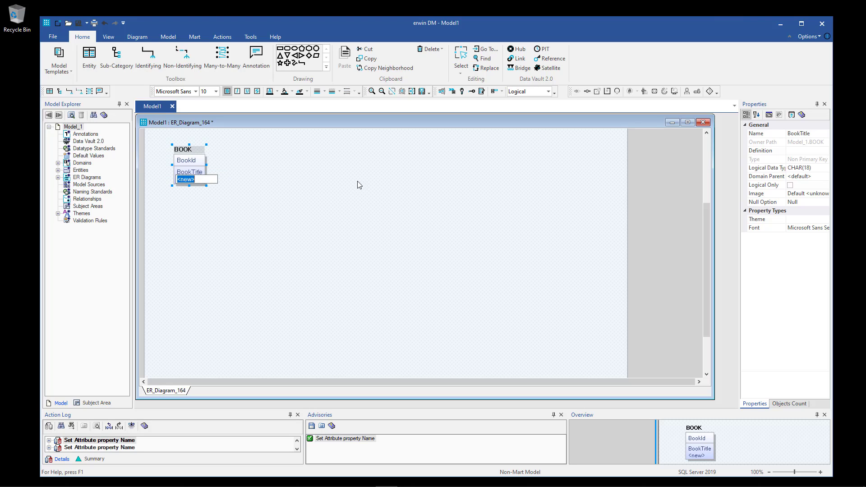
pyautogui.write('Summar')
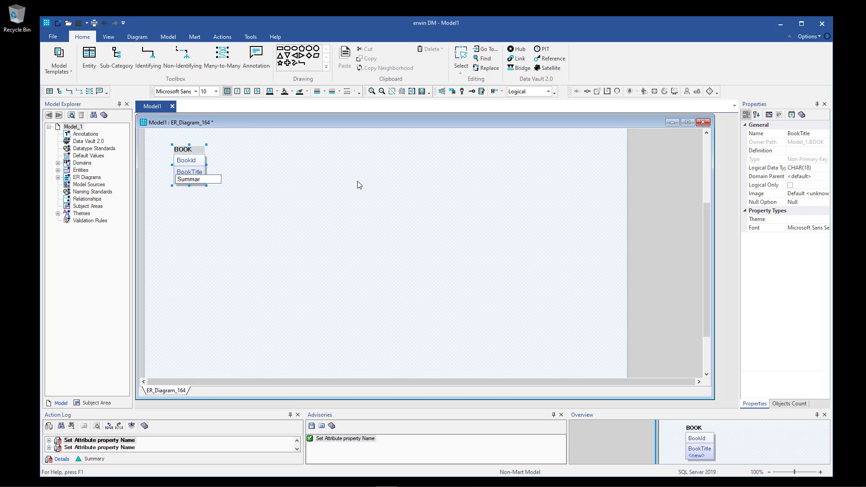
pyautogui.write('y')
pyautogui.press('Escape')
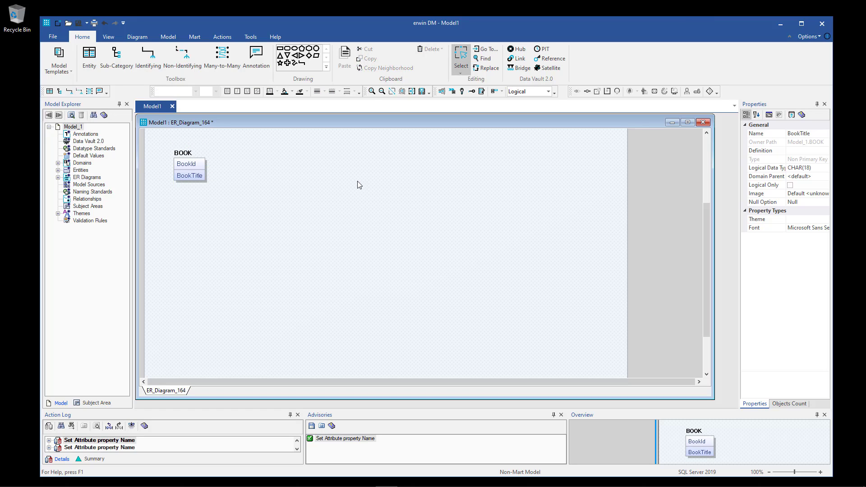
# Add a Summary attribute to the BOOK entity below BookTitle.
pyautogui.click(201, 165)
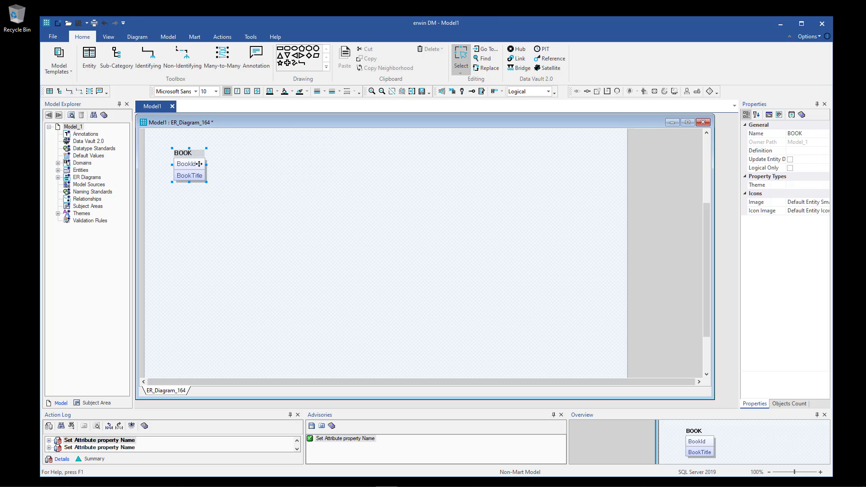
pyautogui.press('Tab')
pyautogui.press('Tab')
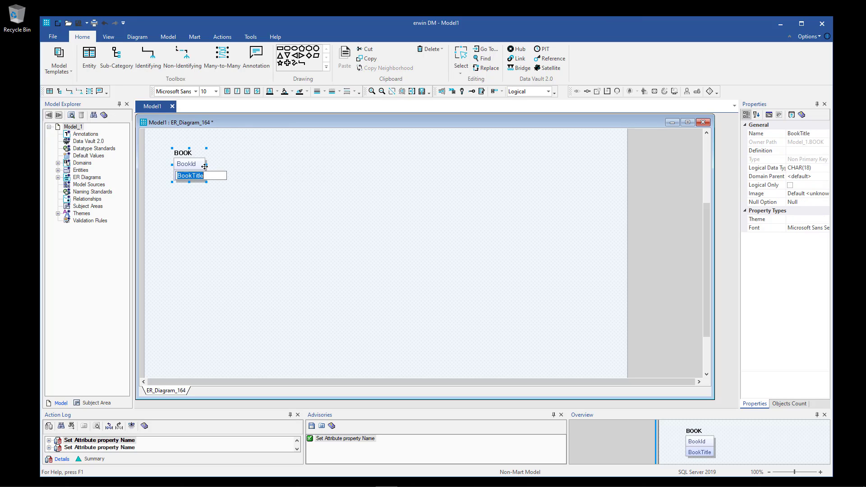
pyautogui.press('Return')
pyautogui.write('Summary')
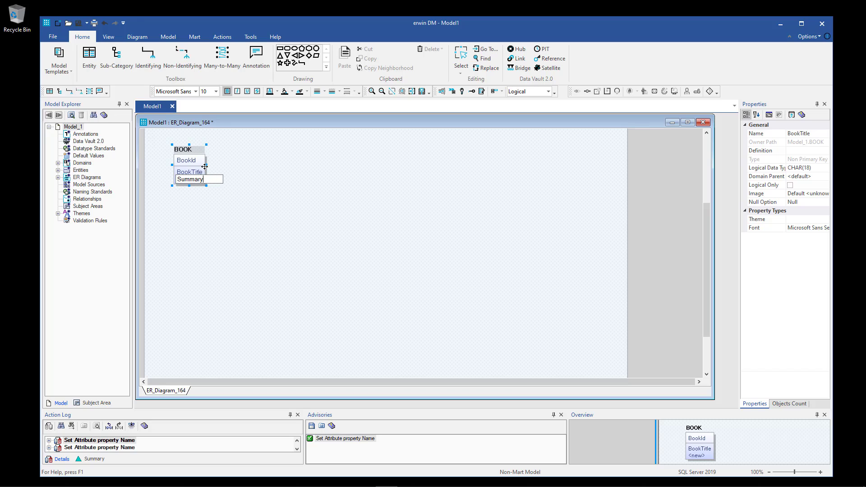
pyautogui.press('Return')
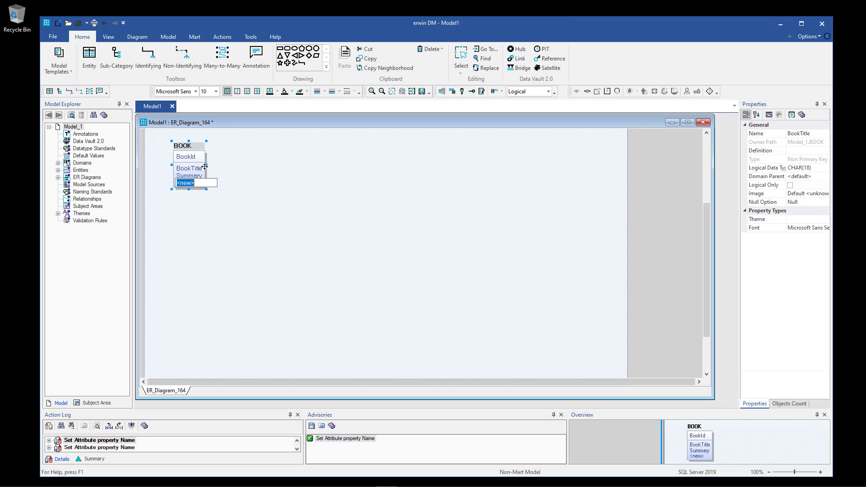
pyautogui.press('Escape')
# Move the BOOK entity to the centre of the diagram.
pyautogui.click(269, 181)
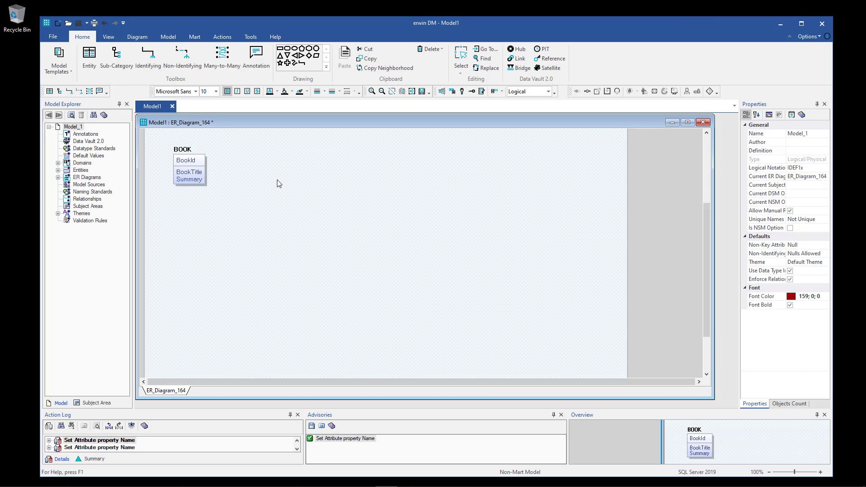
pyautogui.moveTo(181, 150); pyautogui.dragTo(352, 211)
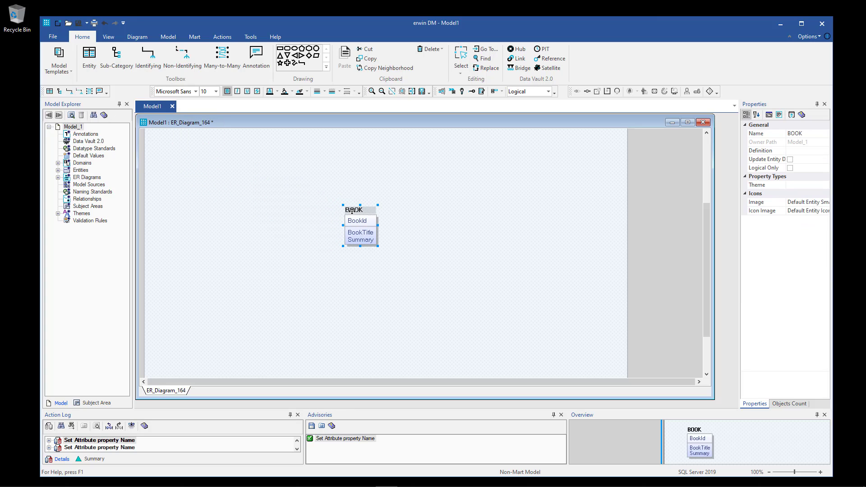
pyautogui.click(319, 222)
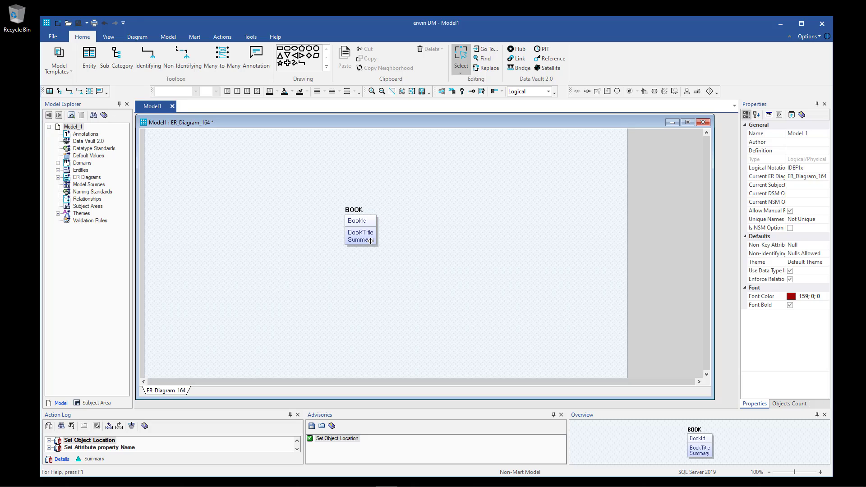
# Create an AUTHOR entity with attributes AuthorId, AuthorName and EMail.
pyautogui.click(89, 57)
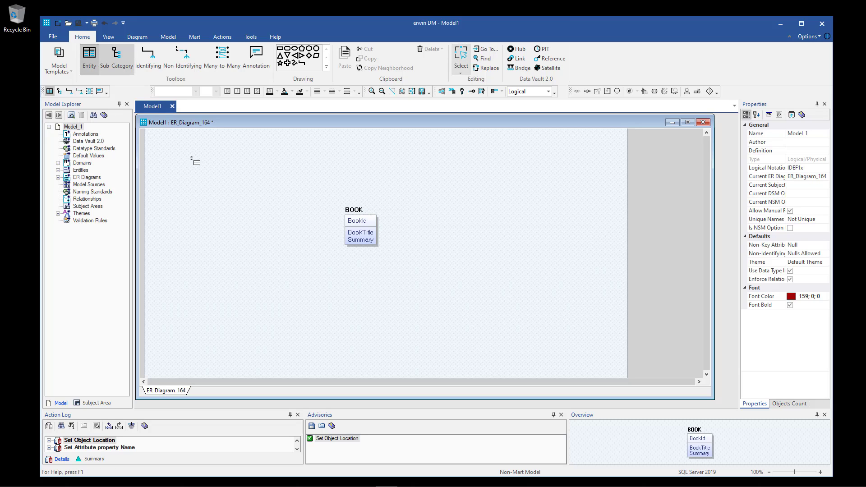
pyautogui.click(224, 199)
pyautogui.write('A')
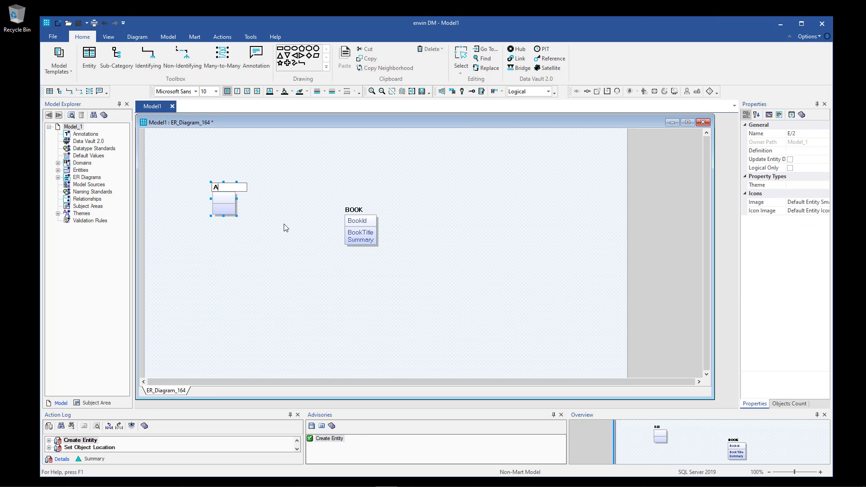
pyautogui.write('UTHOR')
pyautogui.press('Tab')
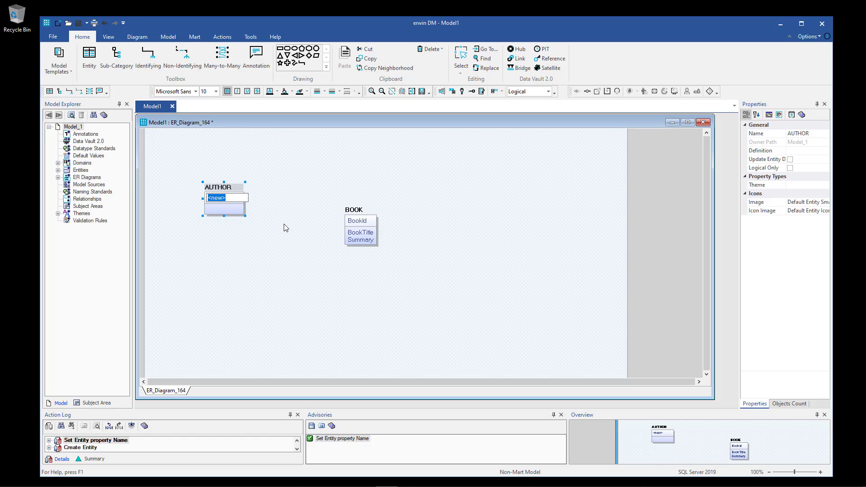
pyautogui.write('Aut')
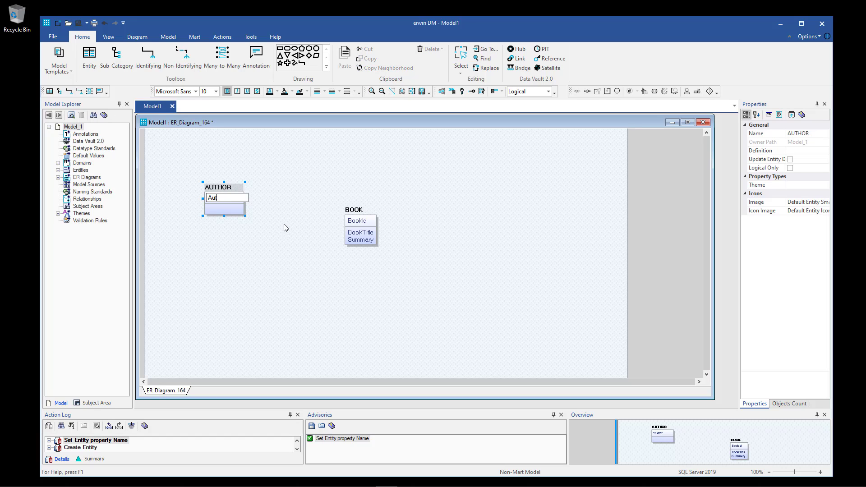
pyautogui.write('horId')
pyautogui.press('Return')
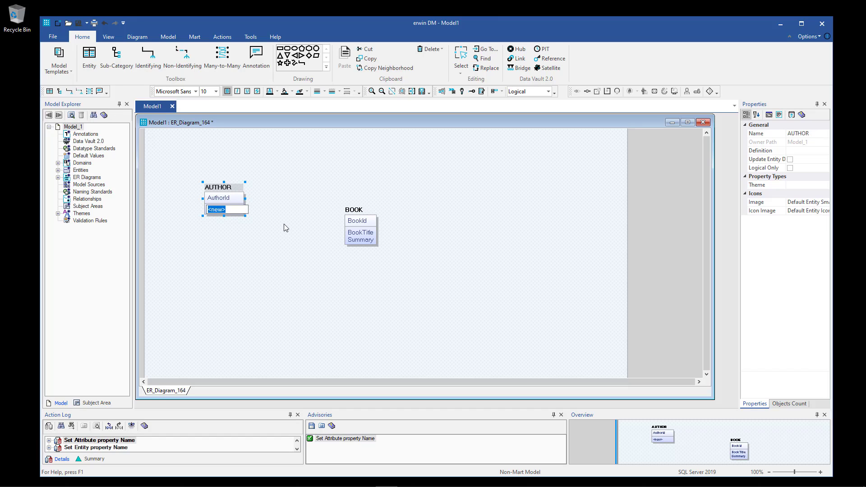
pyautogui.write('Author')
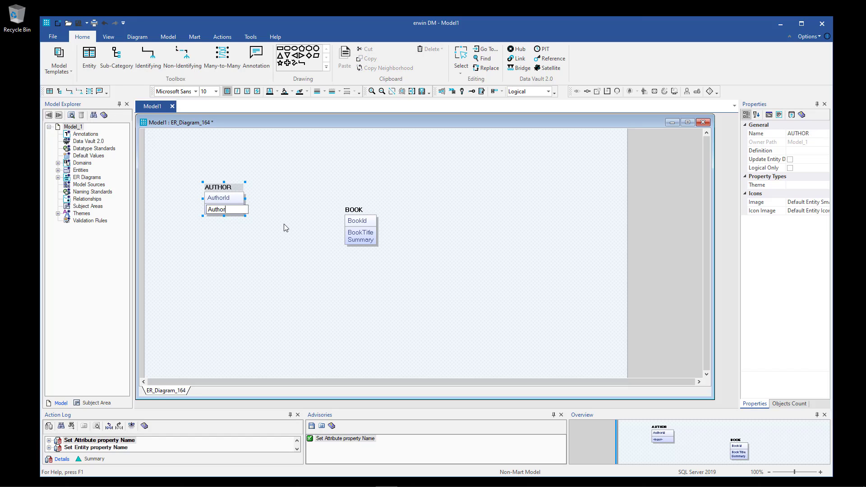
pyautogui.write('Name')
pyautogui.press('Return')
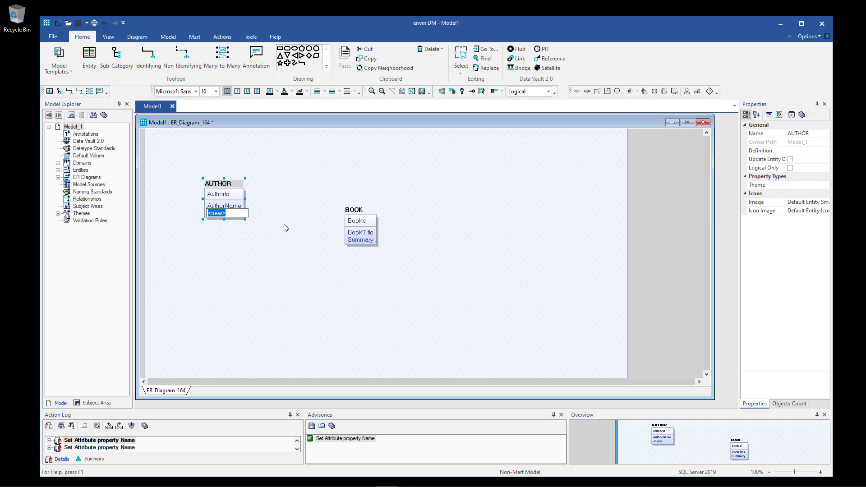
pyautogui.write('EMail')
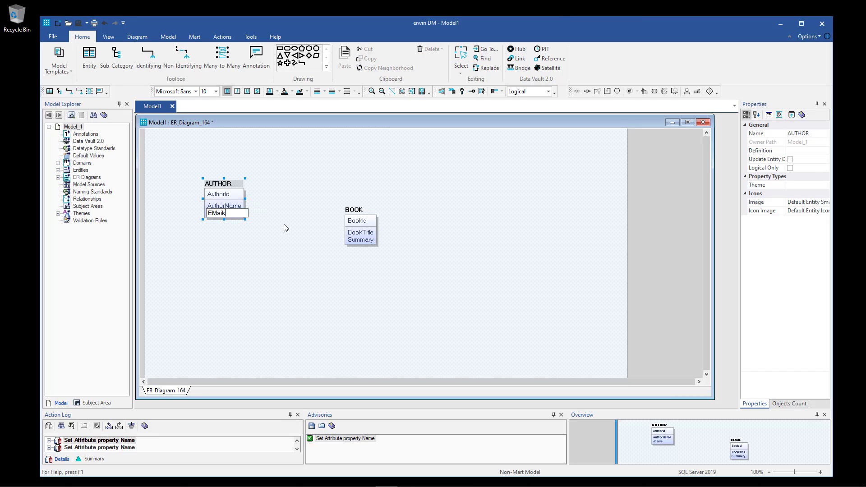
pyautogui.press('Return')
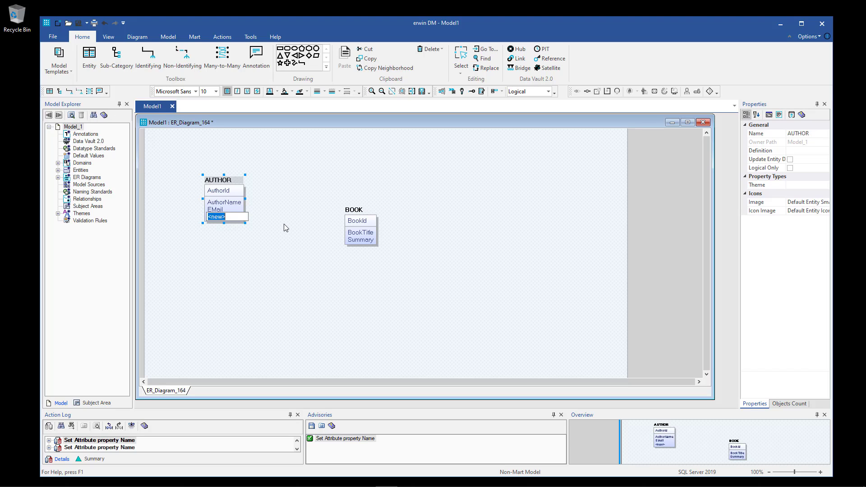
pyautogui.press('Escape')
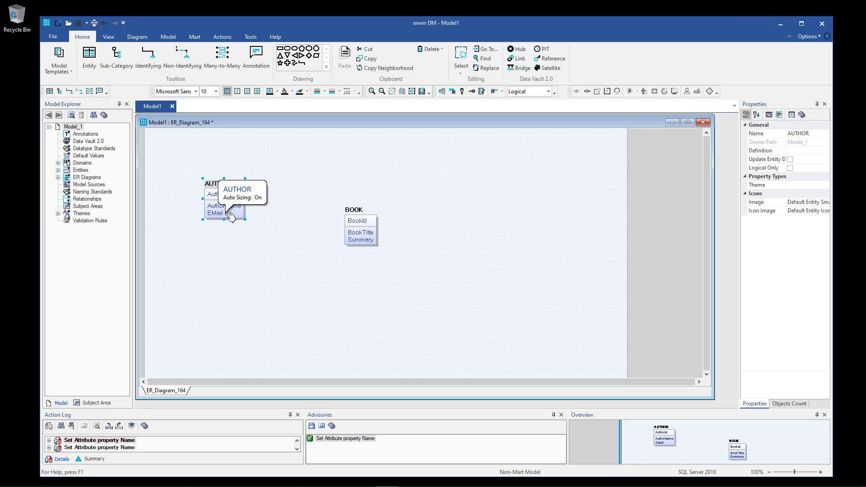
# Line AUTHOR up beside BOOK, nudging BOOK slightly left and down.
pyautogui.click(263, 258)
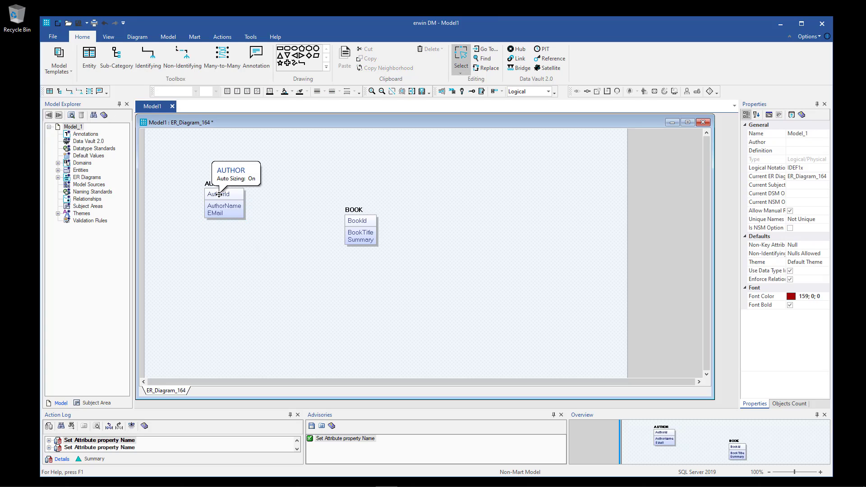
pyautogui.moveTo(219, 194); pyautogui.dragTo(239, 222)
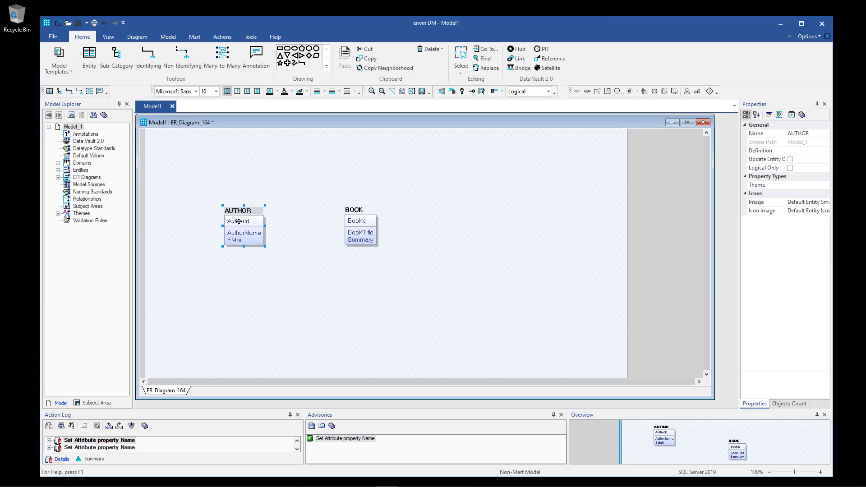
pyautogui.click(353, 221)
pyautogui.moveTo(352, 222); pyautogui.dragTo(344, 225)
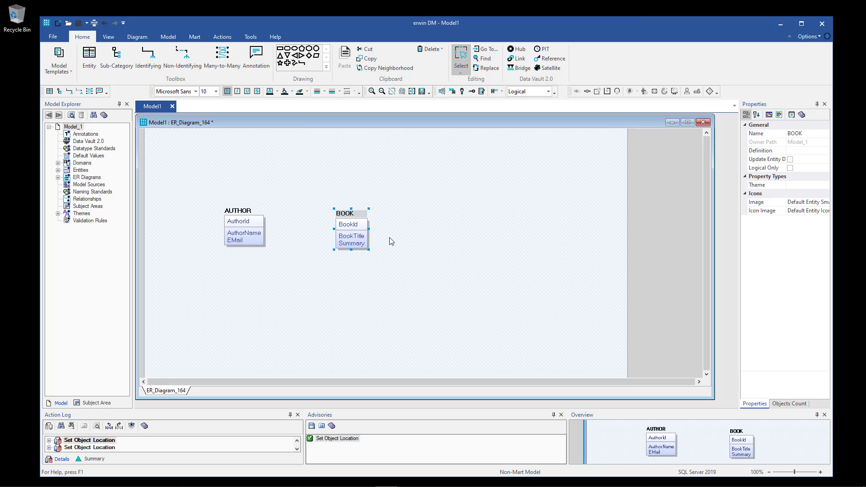
pyautogui.click(407, 221)
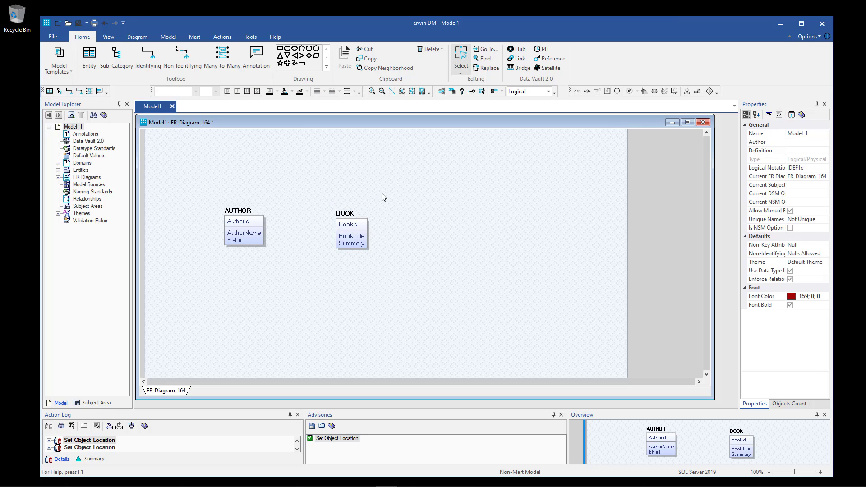
# Create a CHAPTER entity right of BOOK with attributes ChapterId and ChapterTitle.
pyautogui.click(84, 56)
pyautogui.click(436, 218)
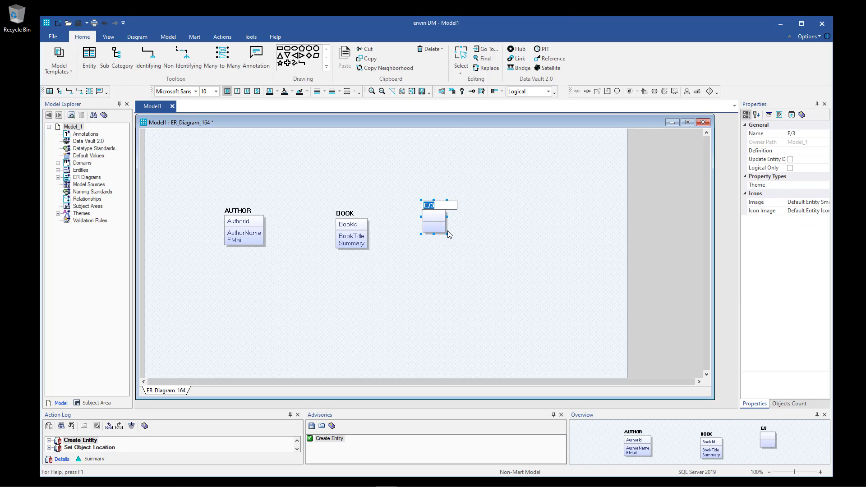
pyautogui.write('H')
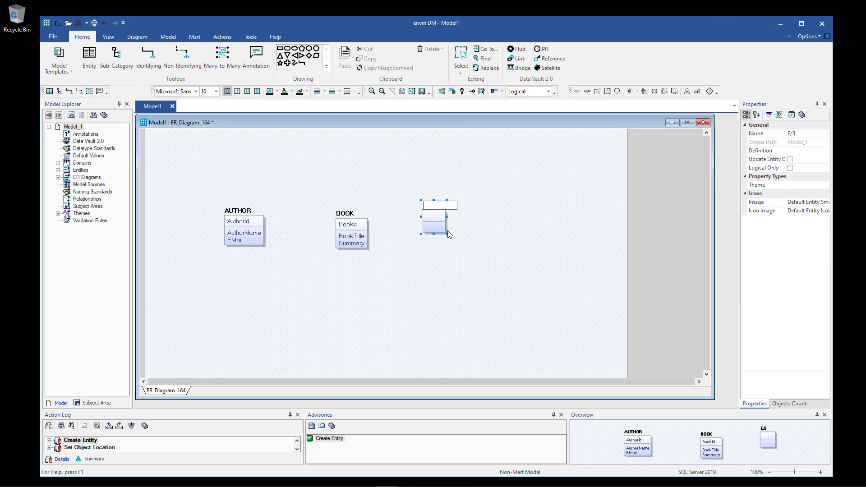
pyautogui.write('HAPTER')
pyautogui.press('Tab')
pyautogui.write('Cha')
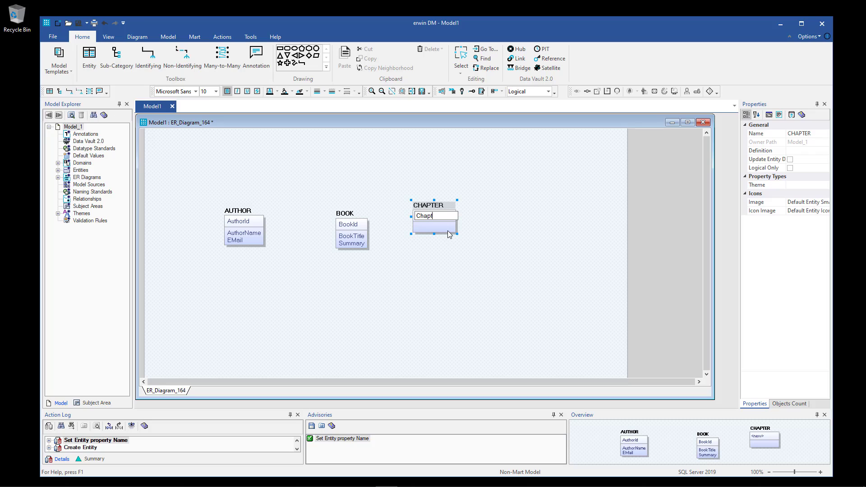
pyautogui.write('pterId')
pyautogui.press('Tab')
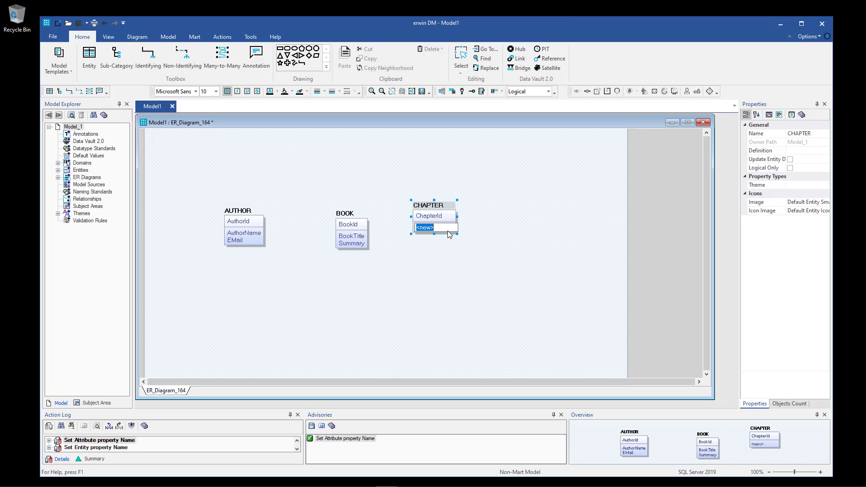
pyautogui.write('ChapterTitle')
pyautogui.press('Return')
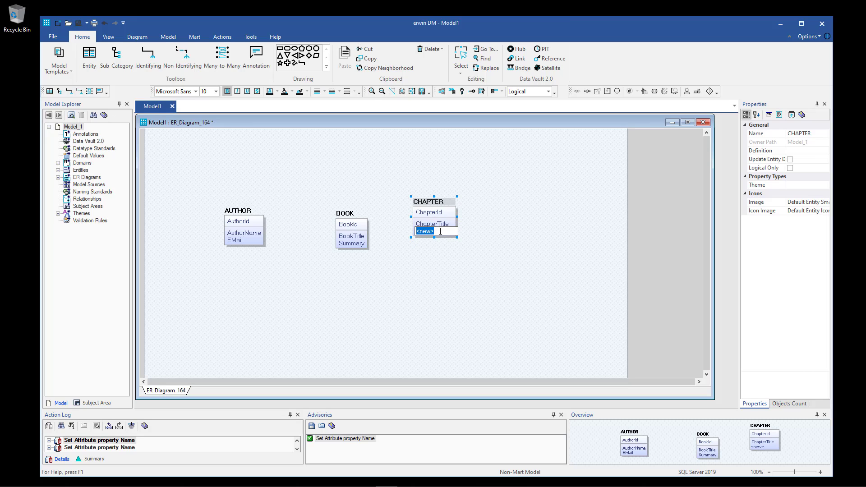
pyautogui.press('Escape')
# Move CHAPTER right and down so it lines up with BOOK.
pyautogui.click(502, 268)
pyautogui.moveTo(430, 209); pyautogui.dragTo(459, 222)
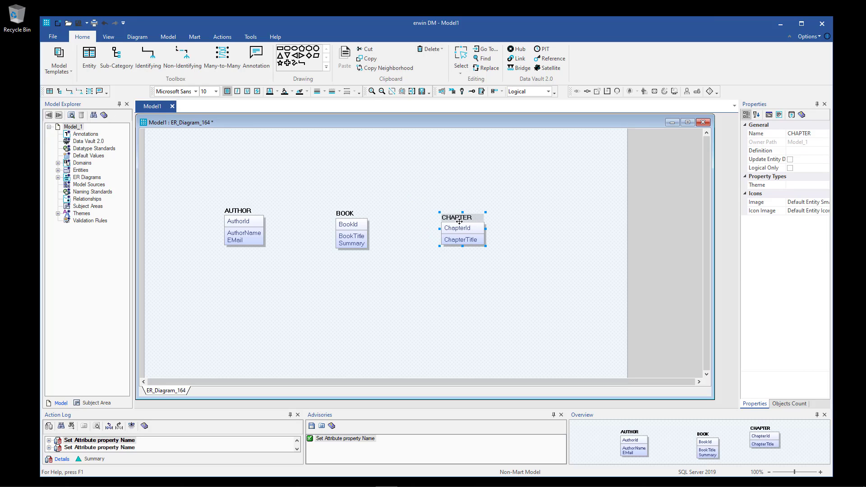
pyautogui.click(381, 246)
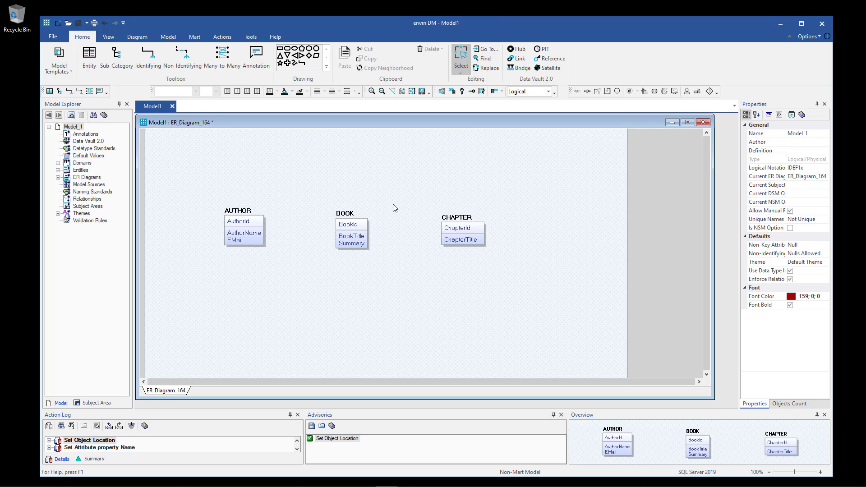
pyautogui.click(185, 60)
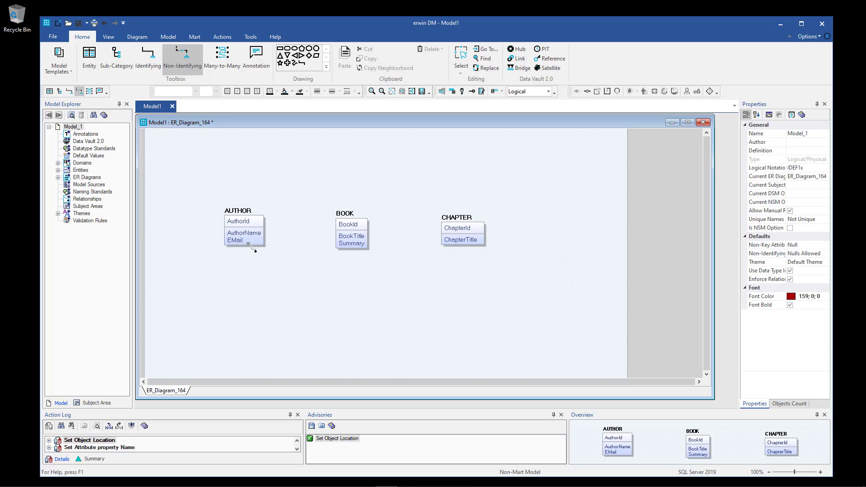
# Draw non-identifying relationships from AUTHOR to BOOK and from BOOK to CHAPTER.
pyautogui.click(240, 221)
pyautogui.click(356, 224)
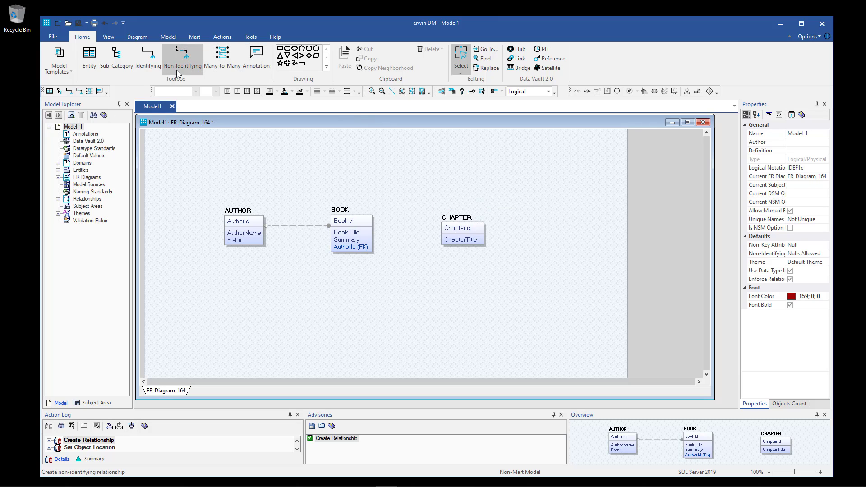
pyautogui.click(182, 58)
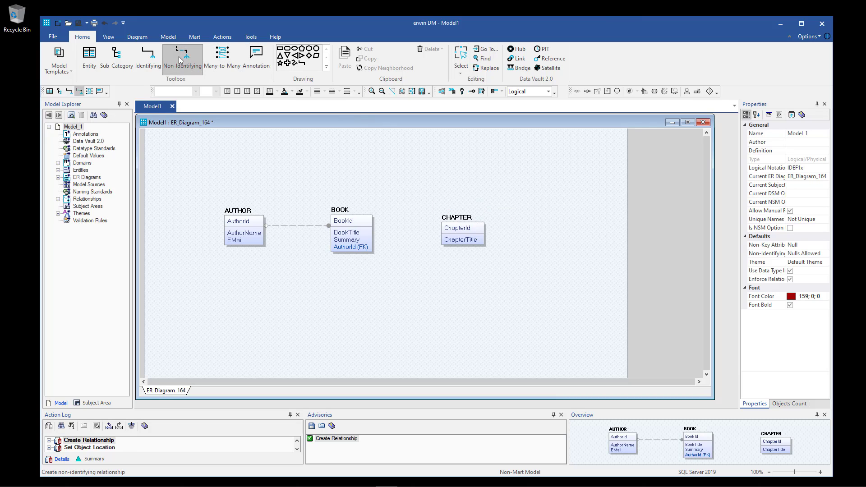
pyautogui.click(351, 225)
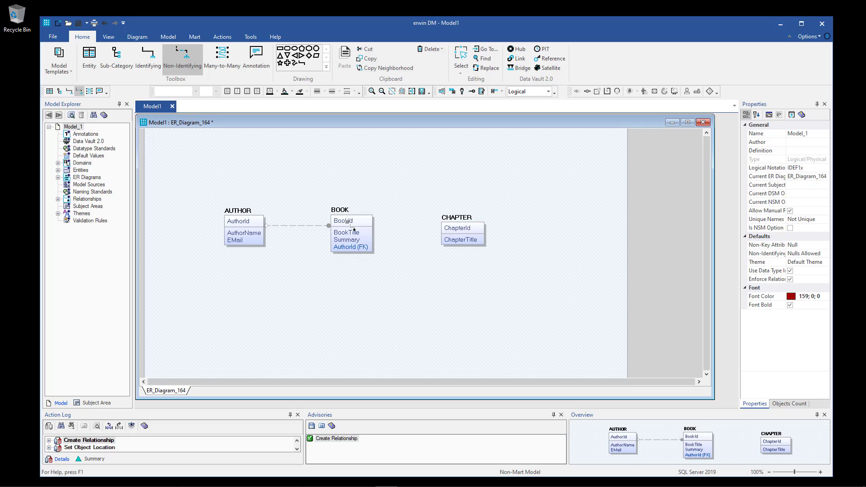
pyautogui.click(466, 235)
pyautogui.click(473, 318)
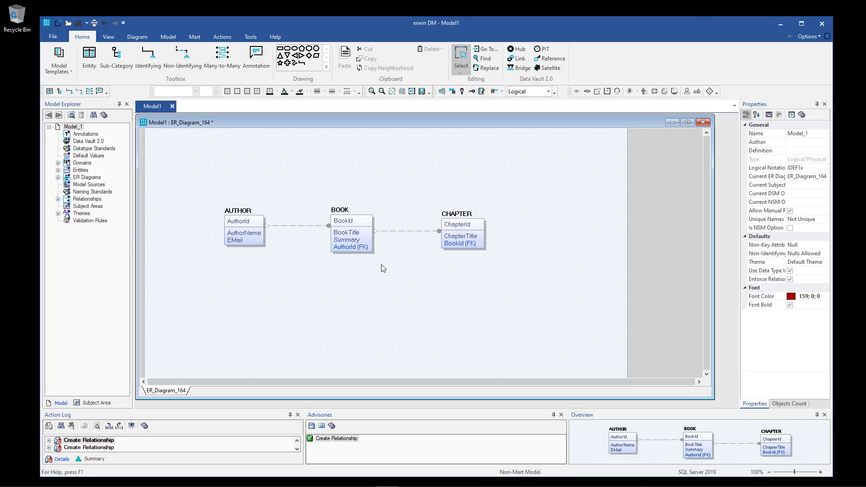
# Move all three entities together up and to the left.
pyautogui.moveTo(183, 189); pyautogui.dragTo(513, 293)
pyautogui.moveTo(459, 224); pyautogui.dragTo(433, 191)
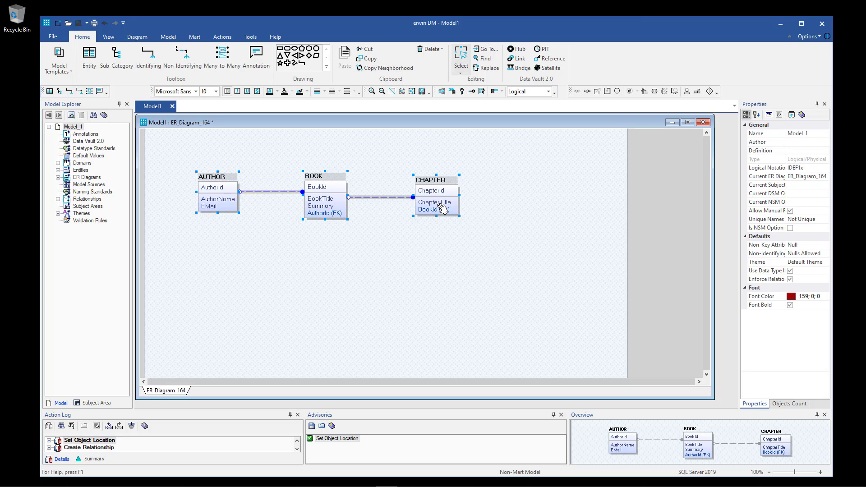
pyautogui.click(422, 243)
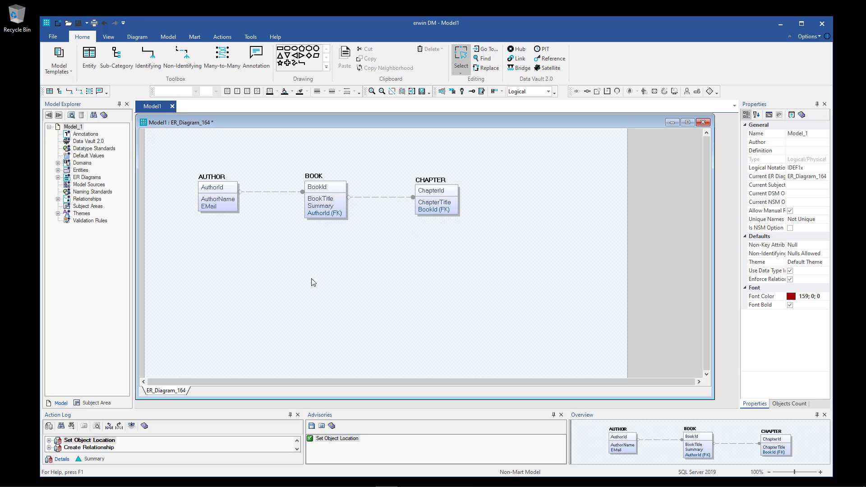
# Place a new entity named PUBLISHER below AUTHOR.
pyautogui.click(89, 56)
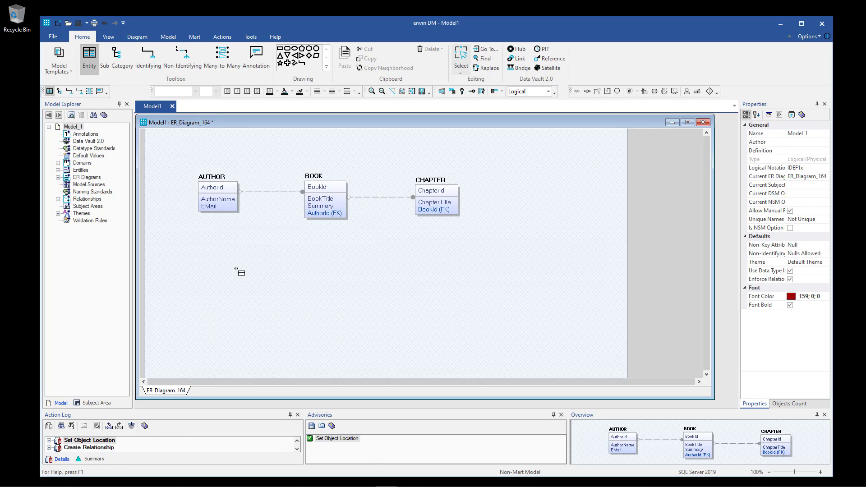
pyautogui.click(201, 242)
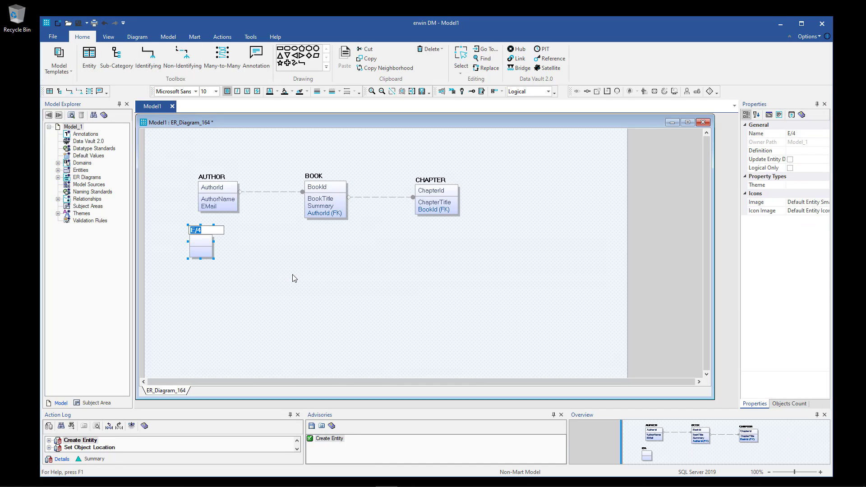
pyautogui.write('PU')
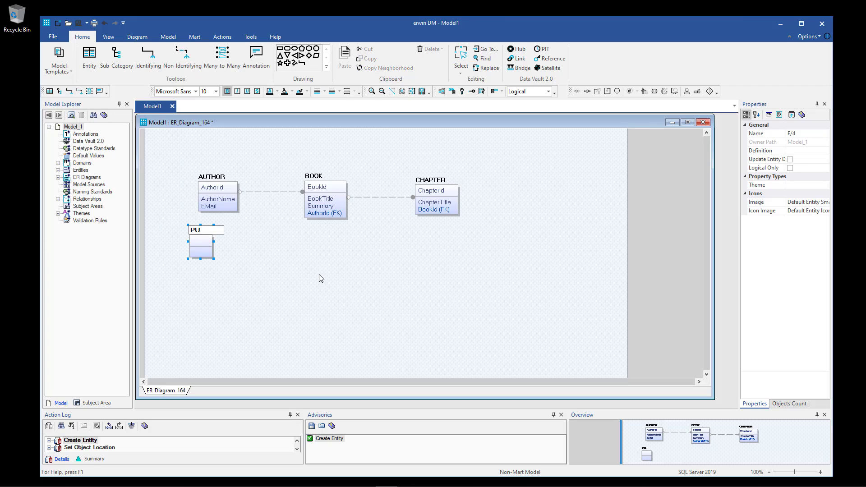
pyautogui.write('BLISHER')
pyautogui.press('Return')
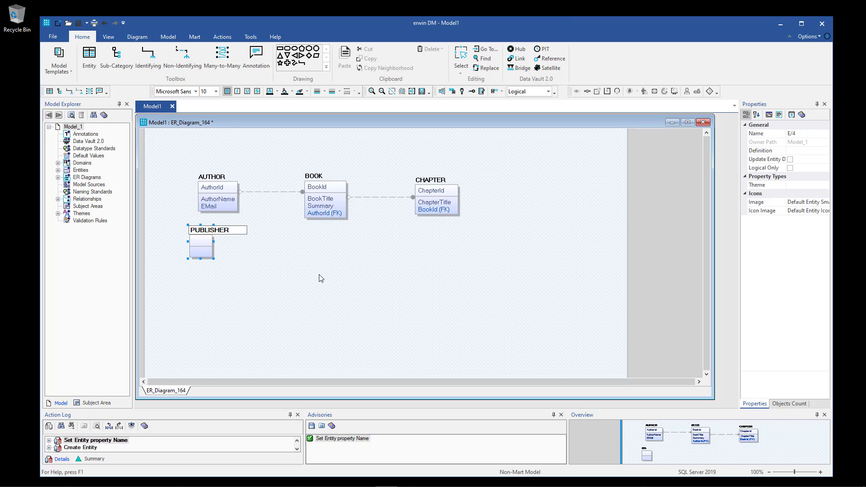
# Give PUBLISHER attributes PublisherId, PublisherName and EMail, then shift it down-right.
pyautogui.write('Publi')
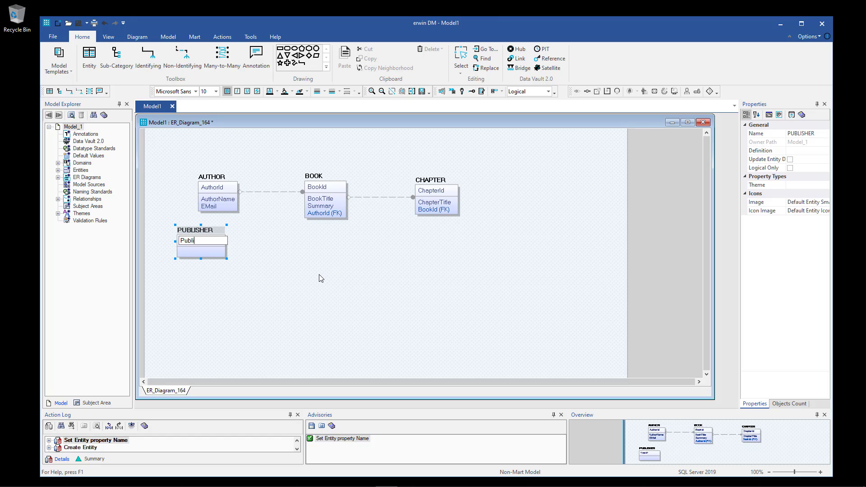
pyautogui.write('sherid')
pyautogui.press('BackSpace')
pyautogui.write('d')
pyautogui.press('Return')
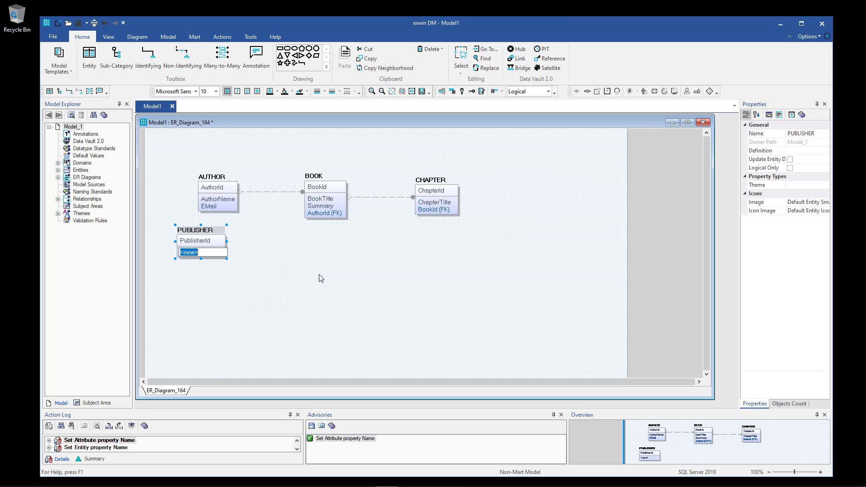
pyautogui.write('Publishe')
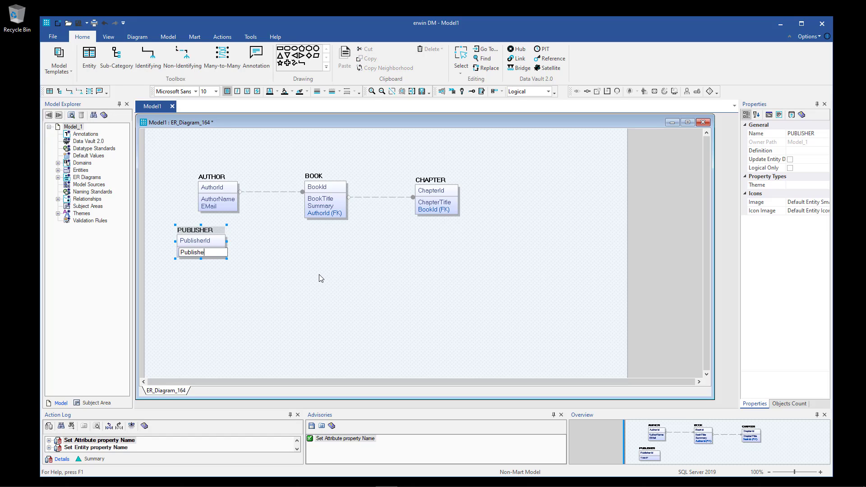
pyautogui.write('rName')
pyautogui.press('Return')
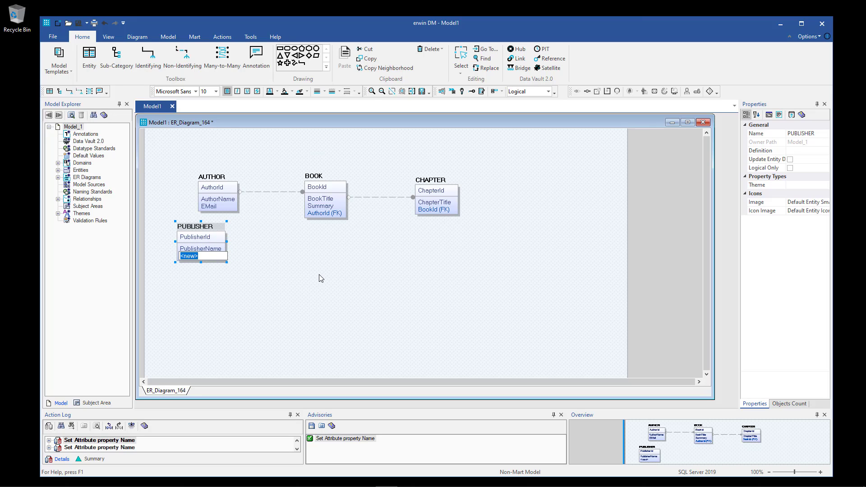
pyautogui.write('EMail')
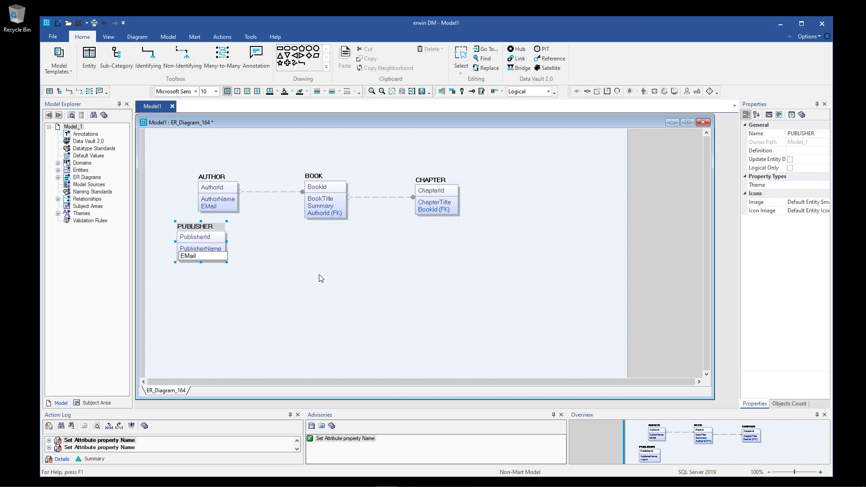
pyautogui.press('Return')
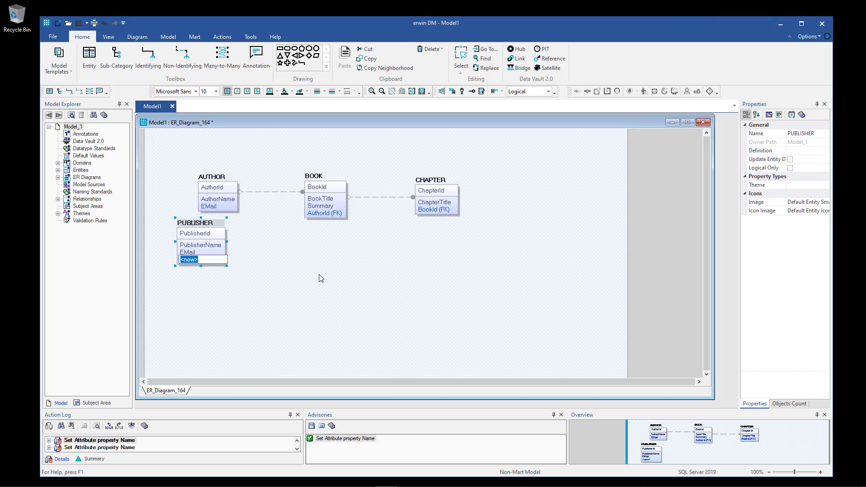
pyautogui.press('Escape')
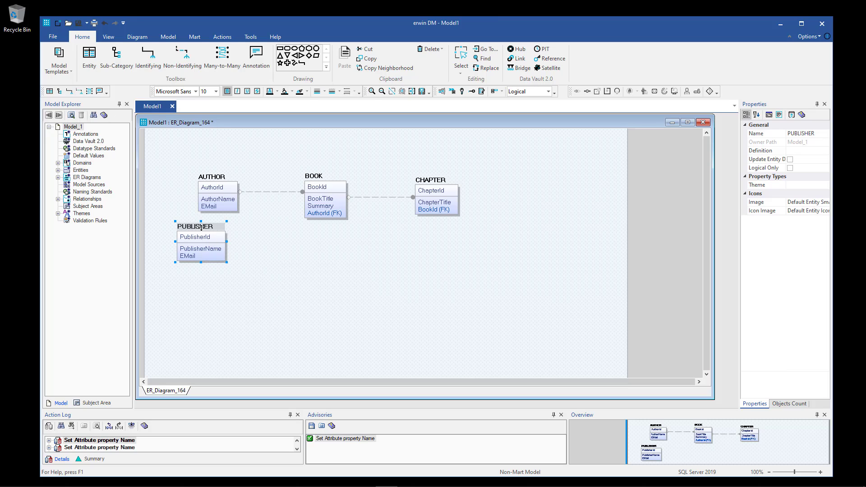
pyautogui.moveTo(204, 229); pyautogui.dragTo(218, 253)
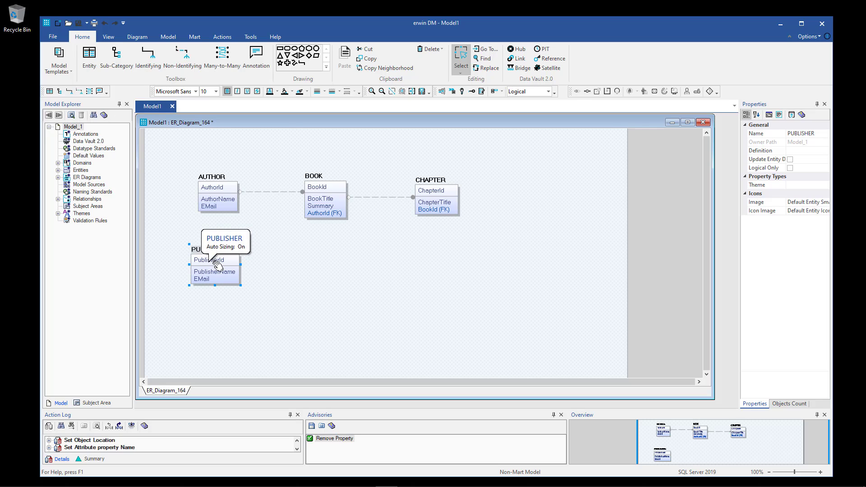
# Link PUBLISHER to BOOK with a non-identifying relationship, routing the line further right.
pyautogui.click(182, 59)
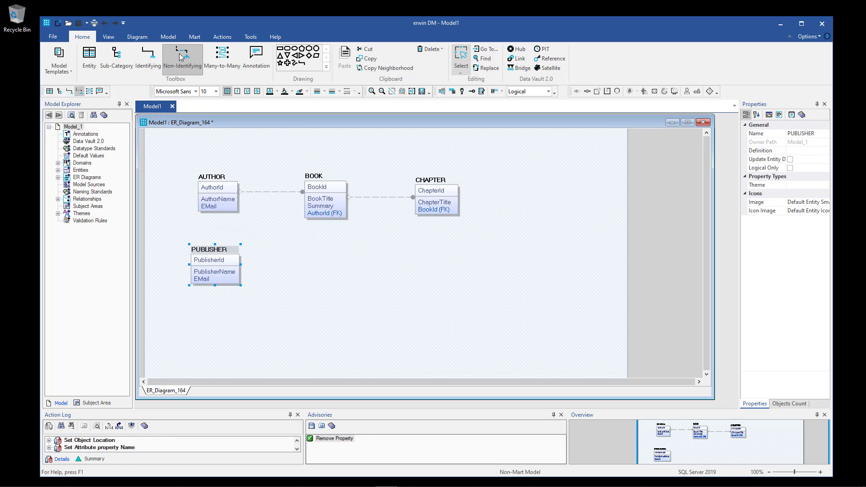
pyautogui.click(221, 261)
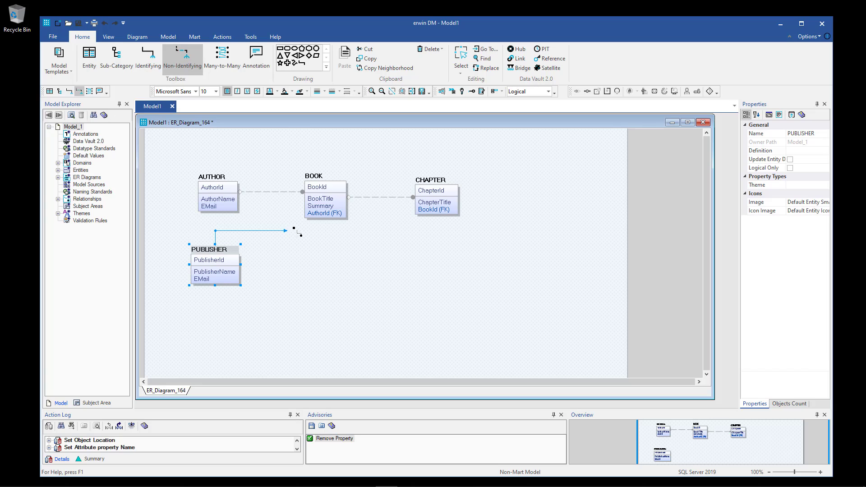
pyautogui.click(326, 197)
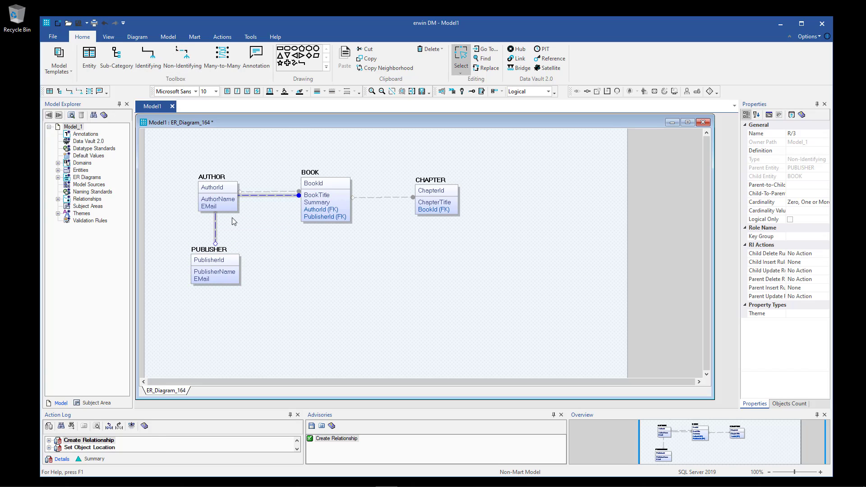
pyautogui.moveTo(217, 227); pyautogui.dragTo(265, 230)
pyautogui.click(329, 259)
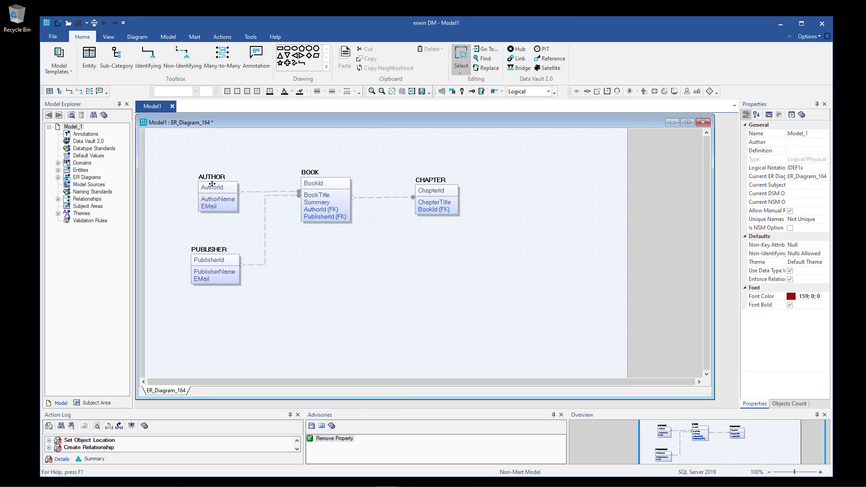
# Shift AUTHOR slightly left to tidy the diagram layout.
pyautogui.moveTo(213, 186); pyautogui.dragTo(205, 183)
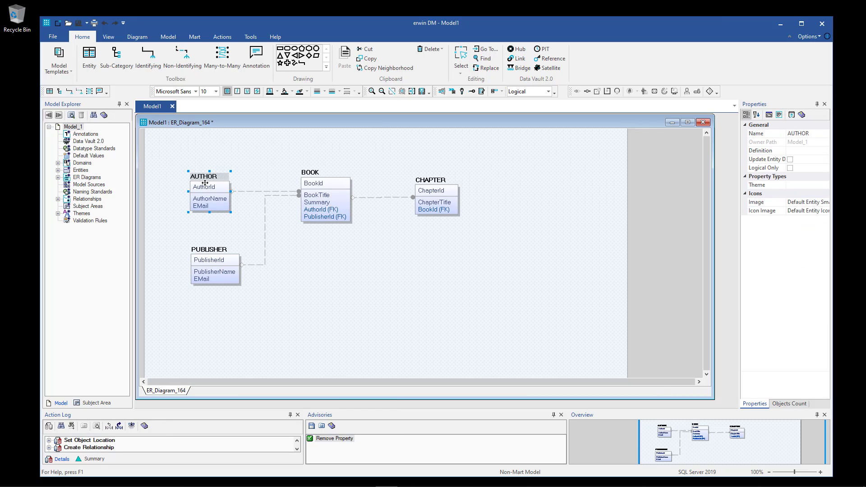
pyautogui.click(220, 145)
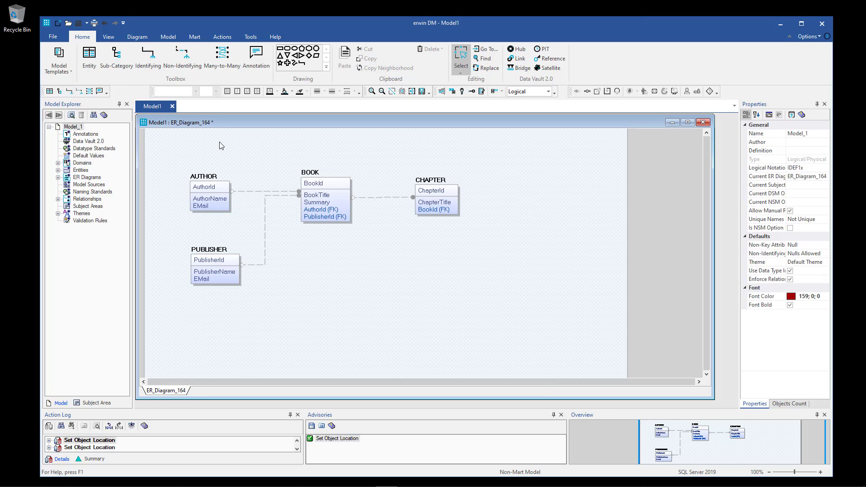
pyautogui.moveTo(174, 154); pyautogui.dragTo(492, 315)
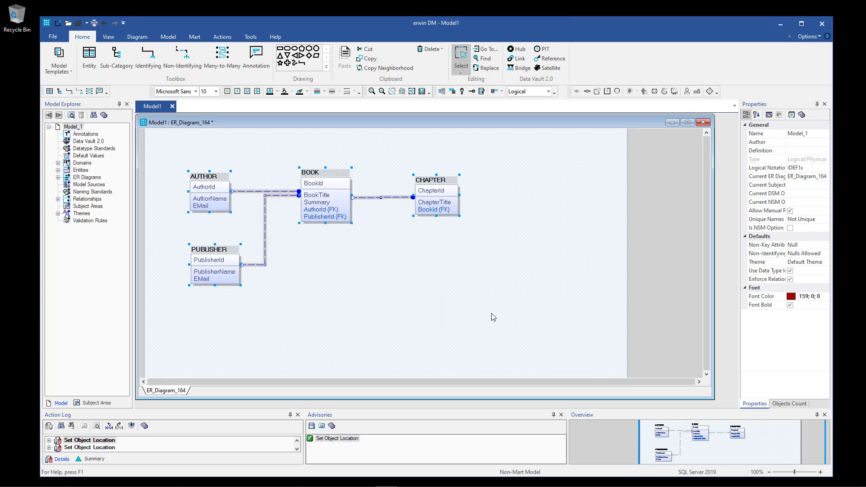
pyautogui.click(469, 321)
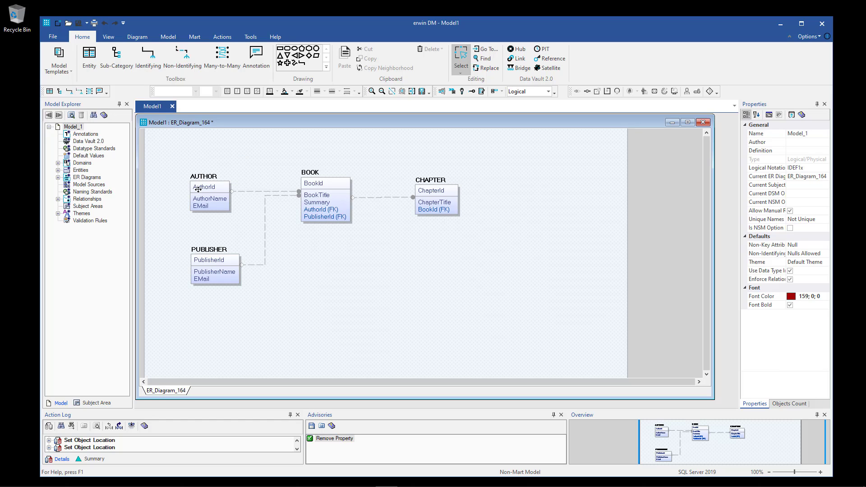
pyautogui.click(549, 92)
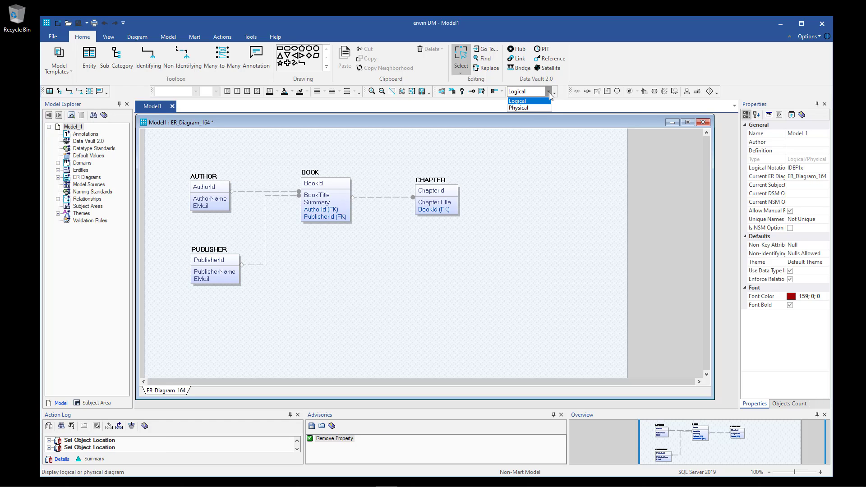
# Switch the diagram from Logical to Physical view and select the AUTHOR table.
pyautogui.click(519, 101)
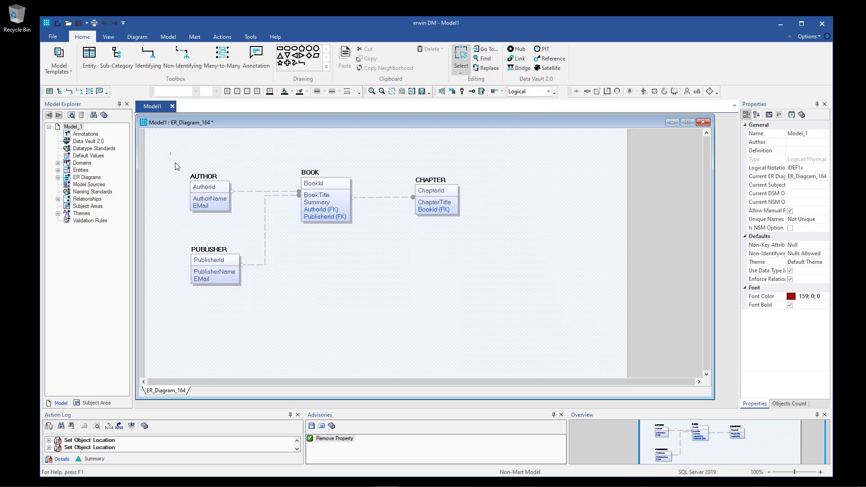
pyautogui.moveTo(170, 153); pyautogui.dragTo(496, 312)
pyautogui.click(495, 312)
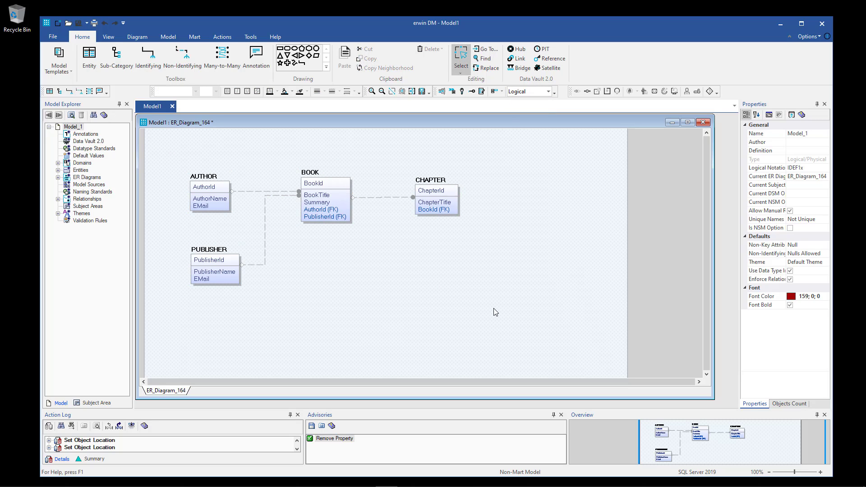
pyautogui.click(548, 91)
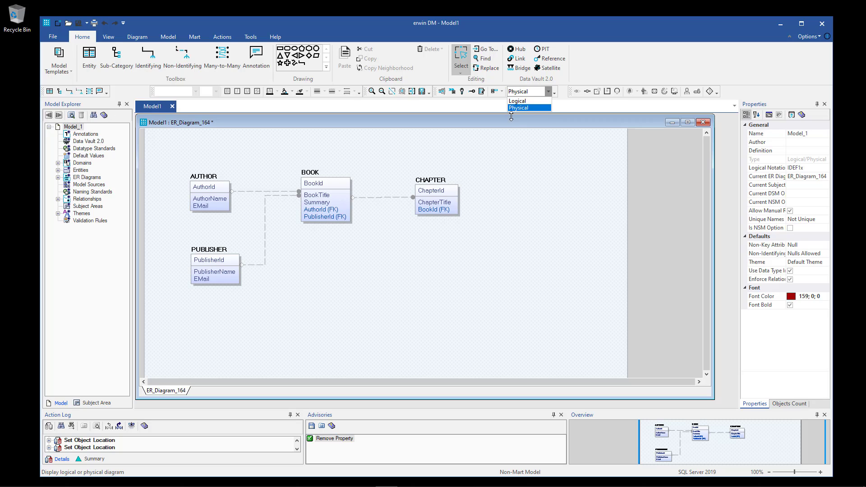
pyautogui.click(528, 108)
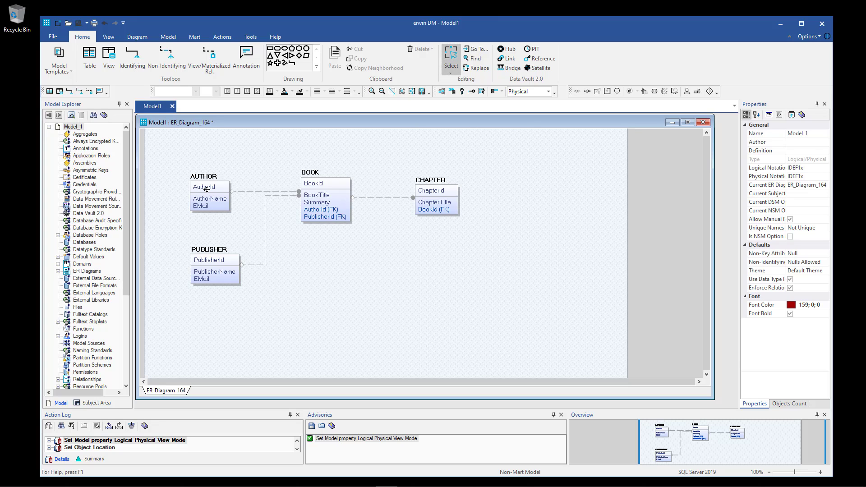
pyautogui.click(207, 189)
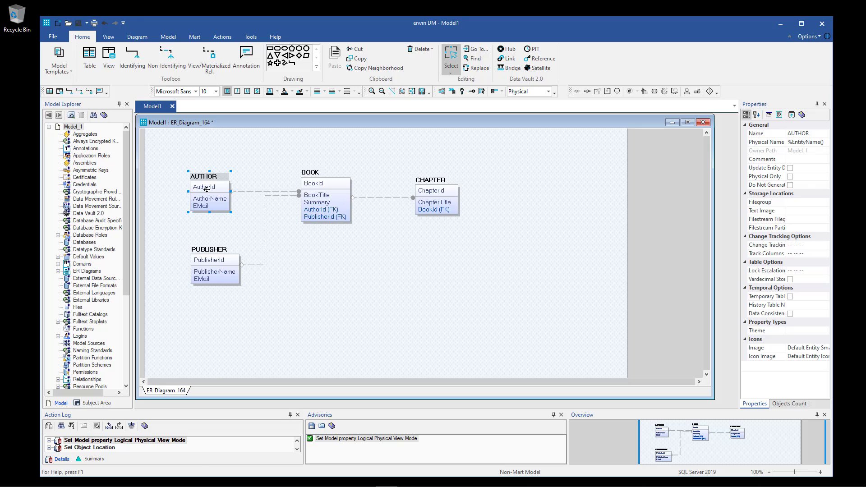
# In AUTHOR's column editor, type AuthorId as int and AuthorName and EMail as varchar(100).
pyautogui.rightClick(207, 189)
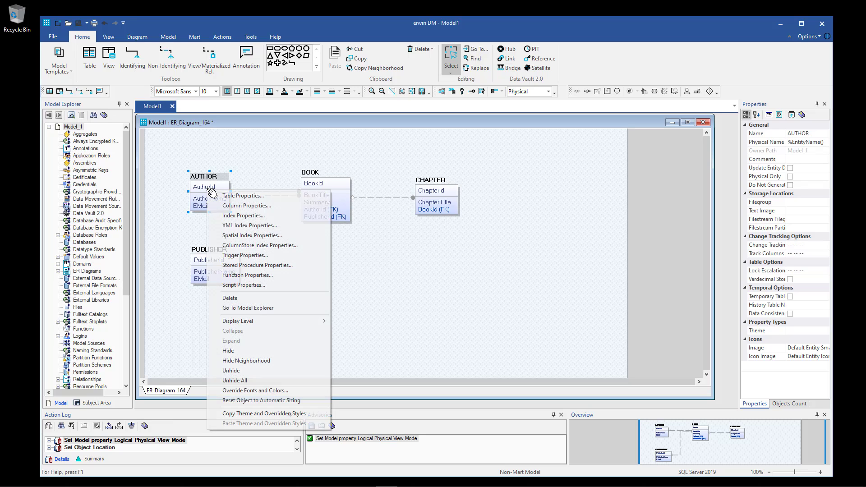
pyautogui.click(247, 206)
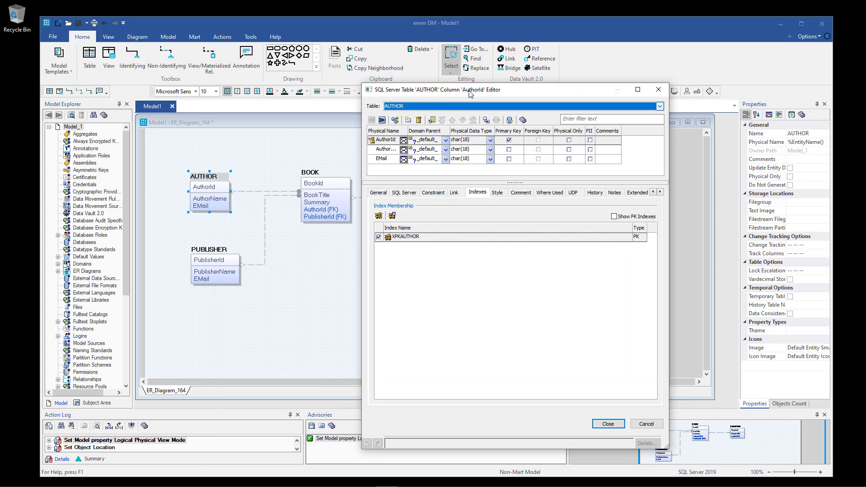
pyautogui.moveTo(469, 90); pyautogui.dragTo(460, 89)
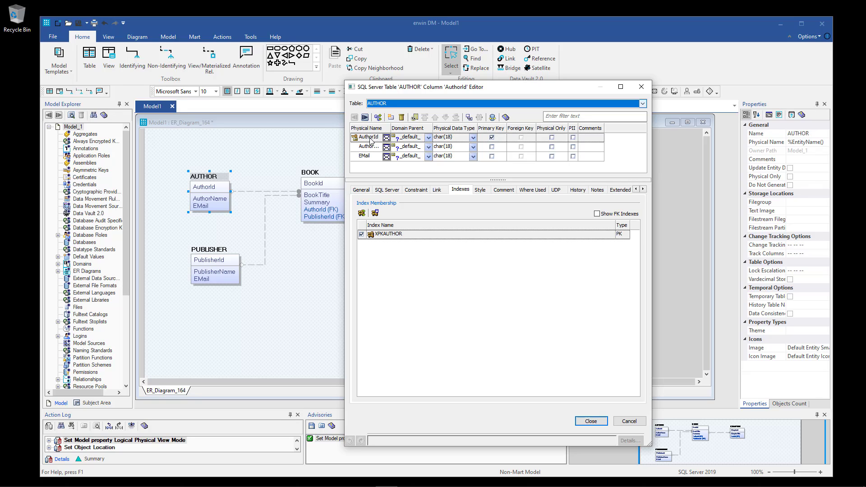
pyautogui.click(461, 138)
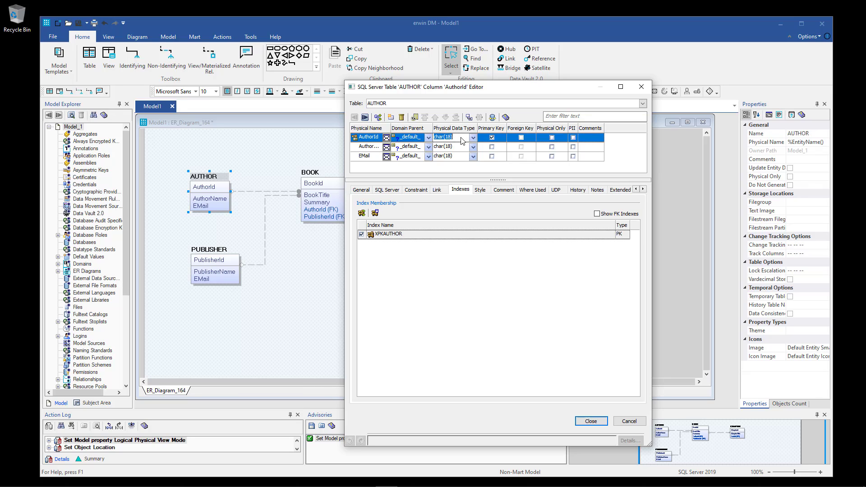
pyautogui.write('int')
pyautogui.click(463, 148)
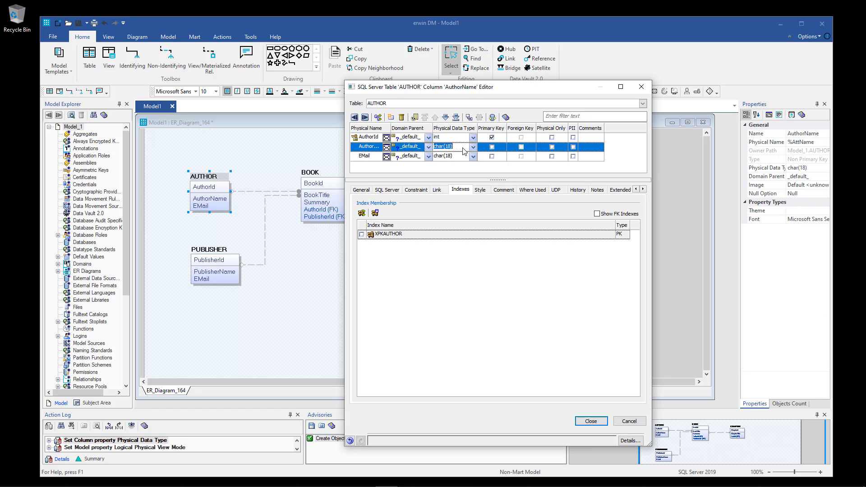
pyautogui.write('v')
pyautogui.write('100')
pyautogui.click(465, 157)
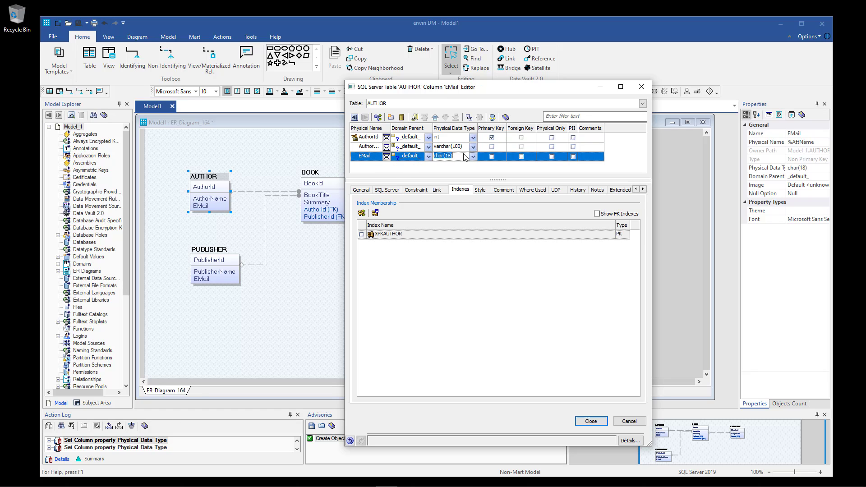
pyautogui.write('varchar(100)')
pyautogui.click(591, 421)
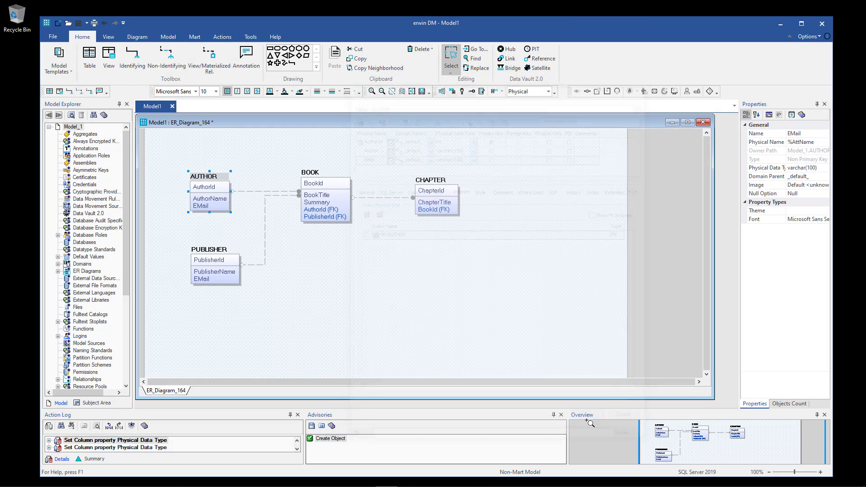
# Open the column editor for the PUBLISHER table, keeping PUBLISHER as the edited table.
pyautogui.click(211, 264)
pyautogui.rightClick(210, 265)
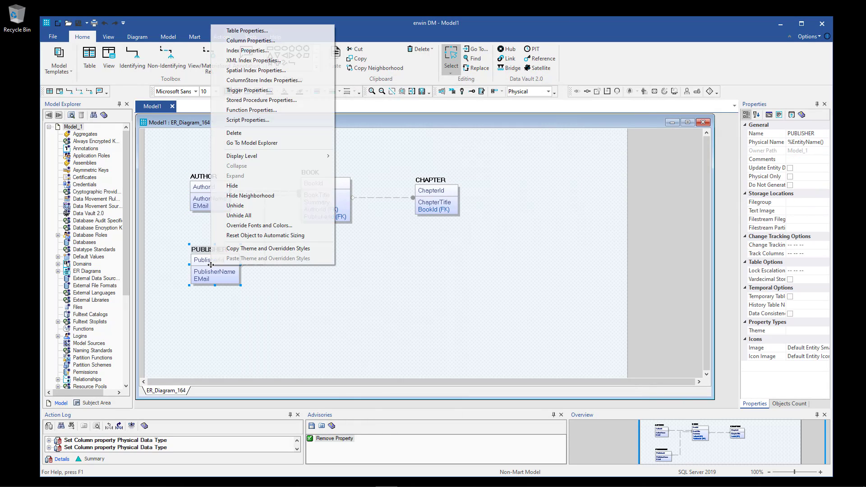
pyautogui.click(244, 38)
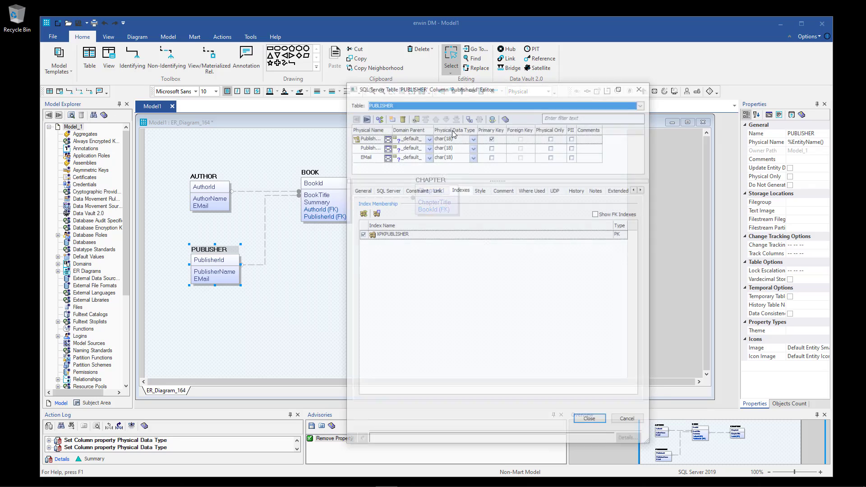
pyautogui.moveTo(480, 88); pyautogui.dragTo(462, 77)
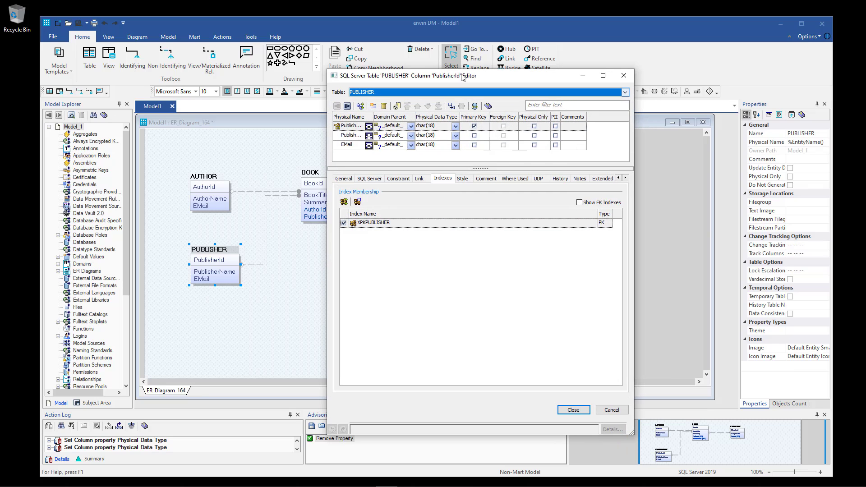
pyautogui.click(625, 93)
pyautogui.click(471, 130)
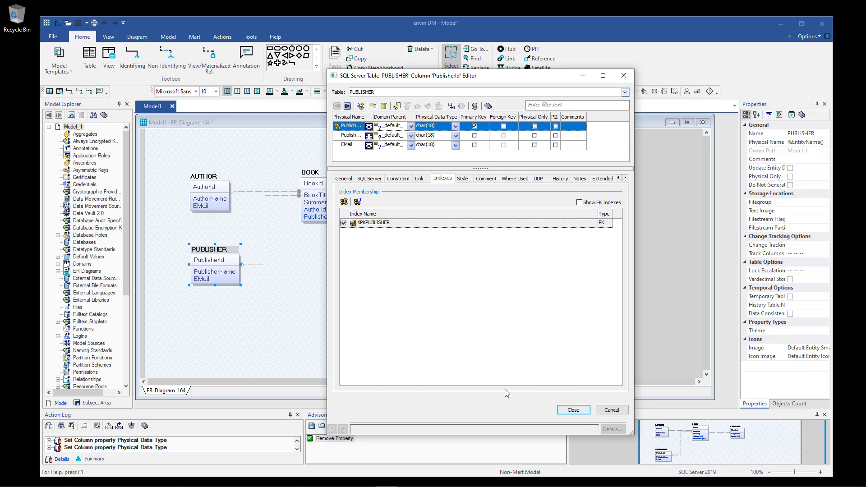
pyautogui.click(383, 93)
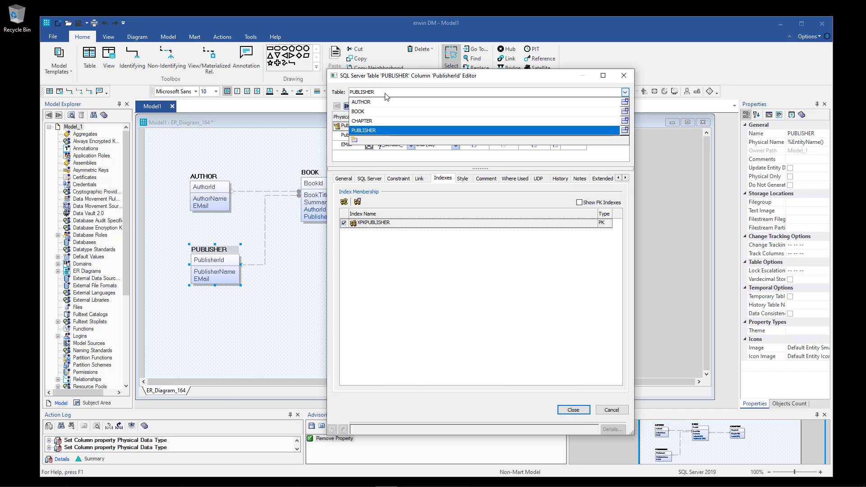
pyautogui.click(384, 129)
# Type PublisherId as int, PublisherName as varchar(100), and paste varchar(100) into EMail.
pyautogui.click(439, 126)
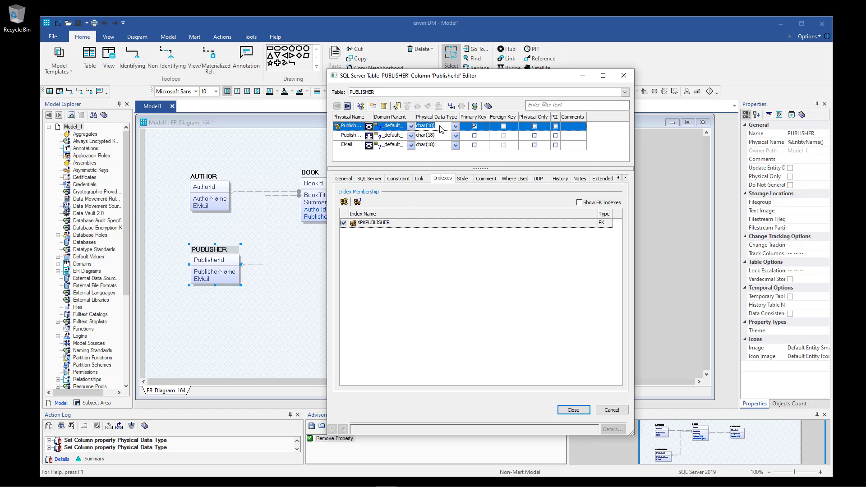
pyautogui.write('int')
pyautogui.click(435, 135)
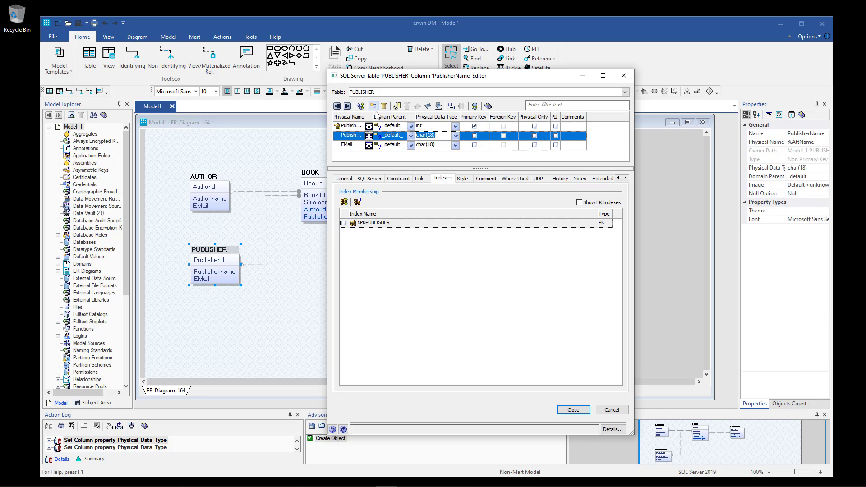
pyautogui.moveTo(372, 116); pyautogui.dragTo(401, 117)
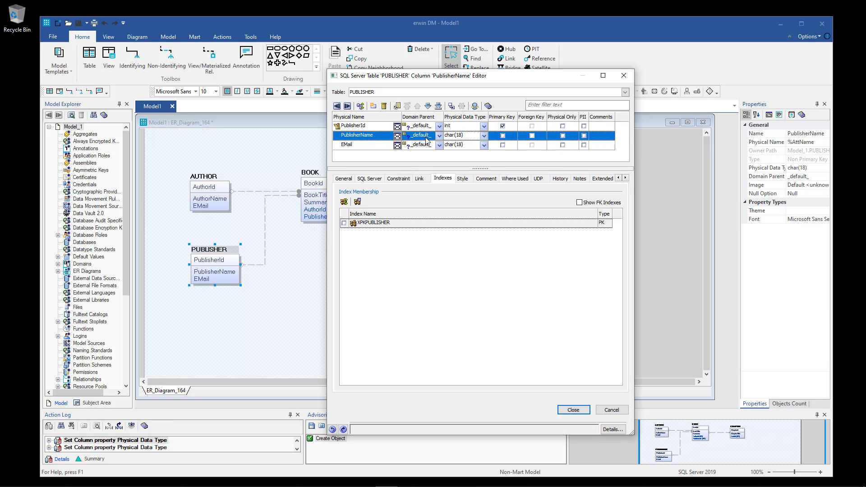
pyautogui.click(477, 140)
pyautogui.write('var')
pyautogui.moveTo(476, 137); pyautogui.dragTo(443, 139)
pyautogui.hotkey('ctrl', 'c')
pyautogui.click(467, 144)
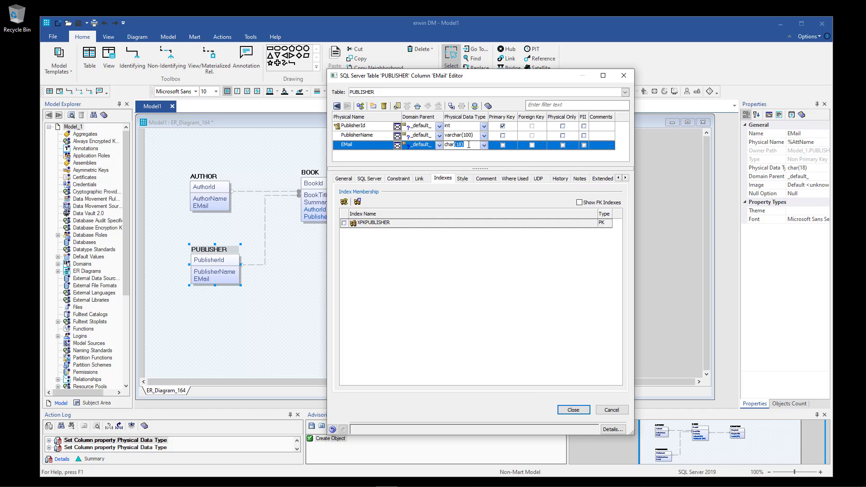
pyautogui.hotkey('ctrl', 'v')
pyautogui.click(472, 205)
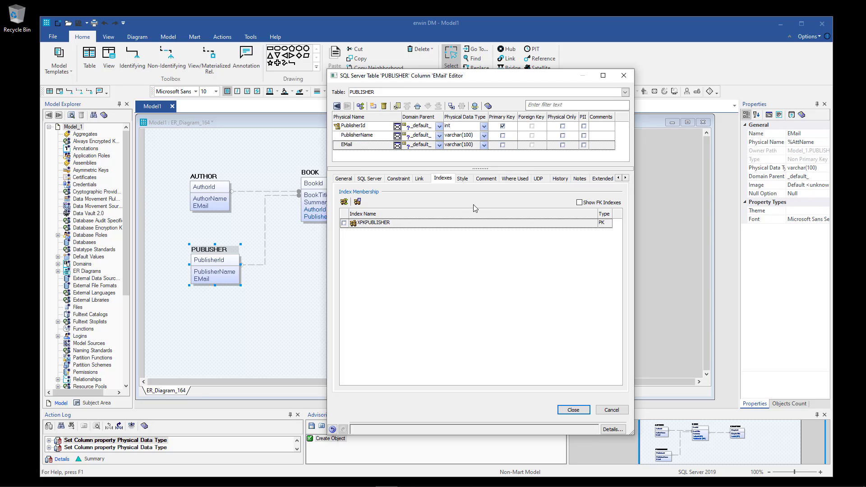
pyautogui.click(407, 93)
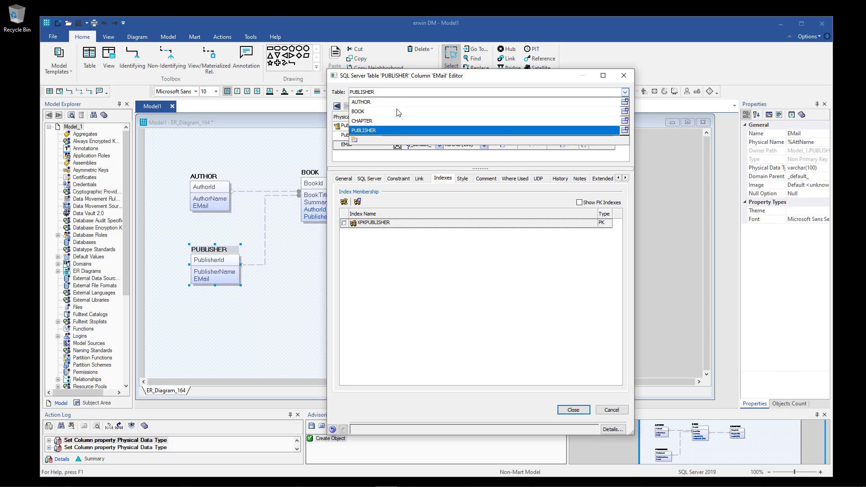
# Switch the editor to BOOK and set BookId to int, BookTitle and Summary to varchar(100).
pyautogui.click(398, 111)
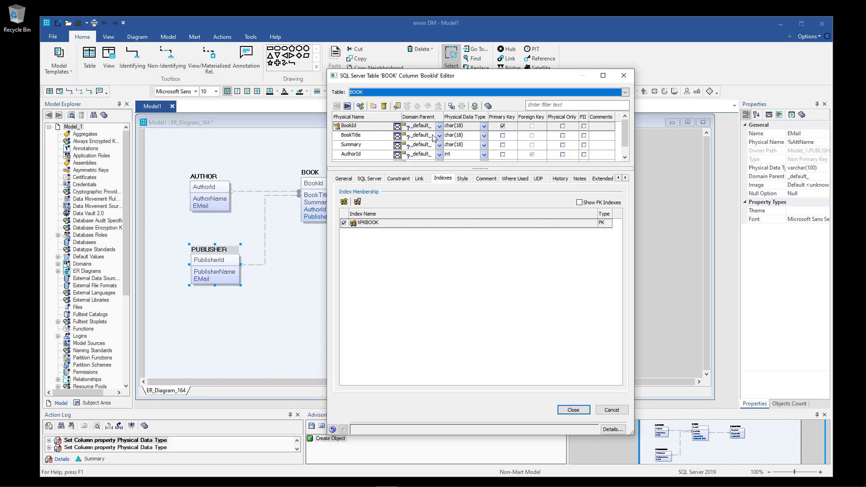
pyautogui.click(469, 130)
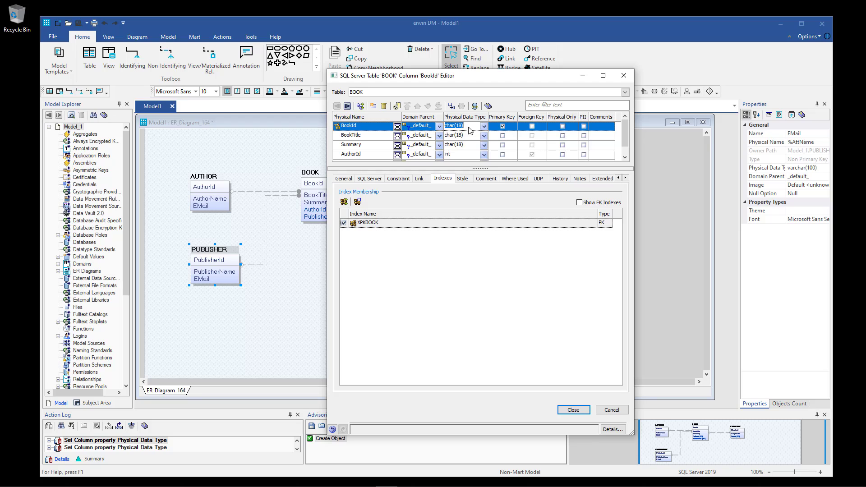
pyautogui.write('int')
pyautogui.click(469, 135)
pyautogui.hotkey('ctrl', 'v')
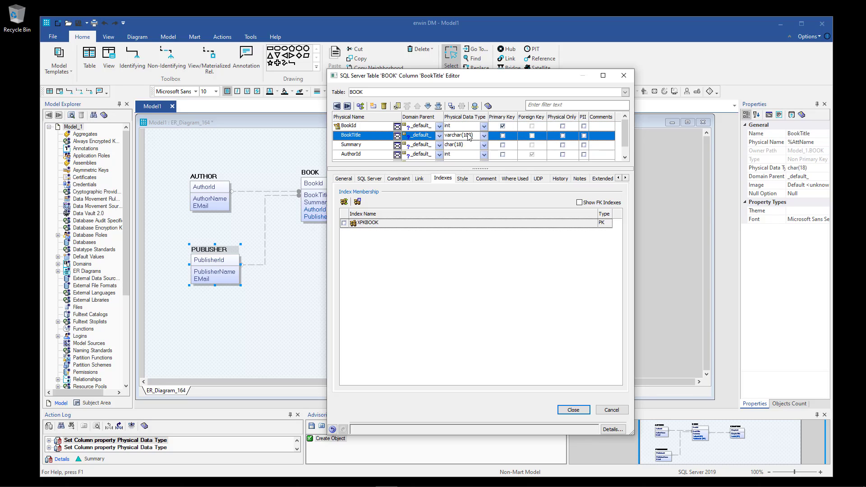
pyautogui.click(469, 145)
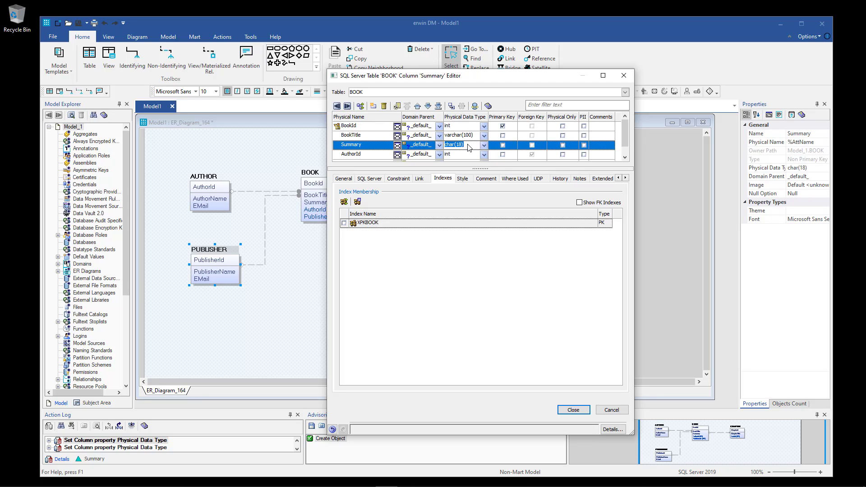
pyautogui.hotkey('ctrl', 'v')
pyautogui.click(625, 157)
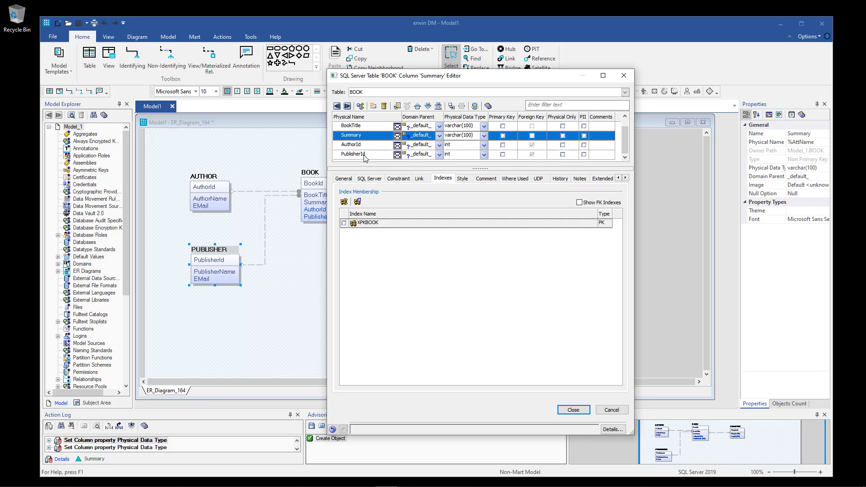
pyautogui.moveTo(434, 77); pyautogui.dragTo(454, 96)
pyautogui.click(440, 110)
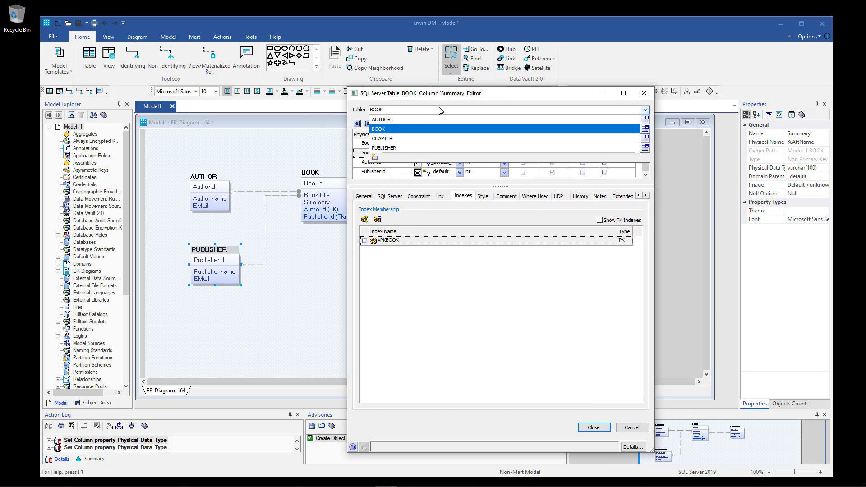
# Switch to CHAPTER, replace ChapterId's char(18) with int, set ChapterTitle to varchar(100), and close.
pyautogui.click(386, 140)
pyautogui.click(487, 144)
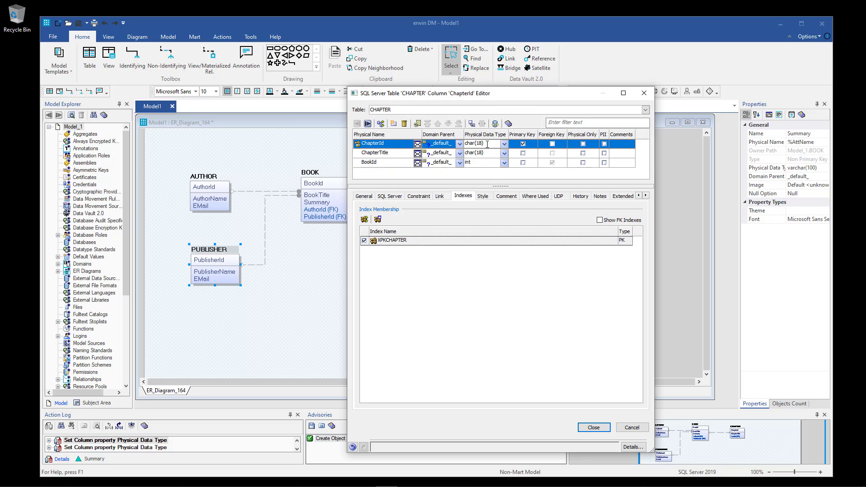
pyautogui.moveTo(487, 143); pyautogui.dragTo(467, 143)
pyautogui.write('i')
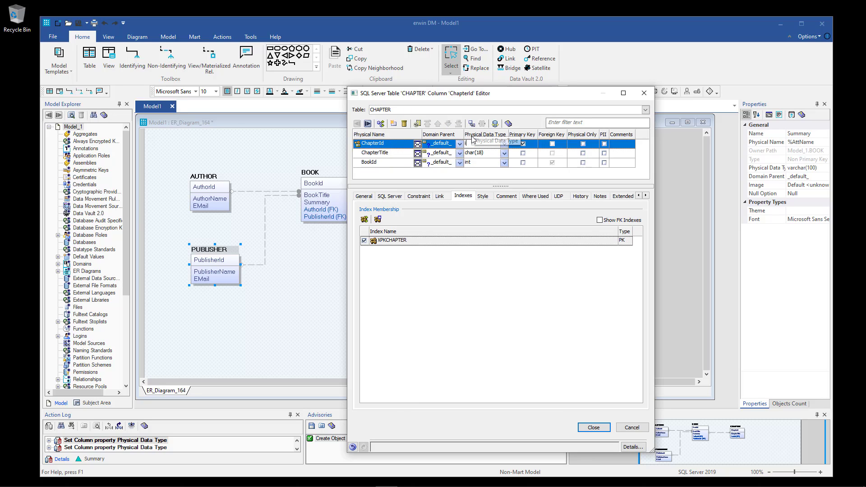
pyautogui.write('nt')
pyautogui.click(488, 153)
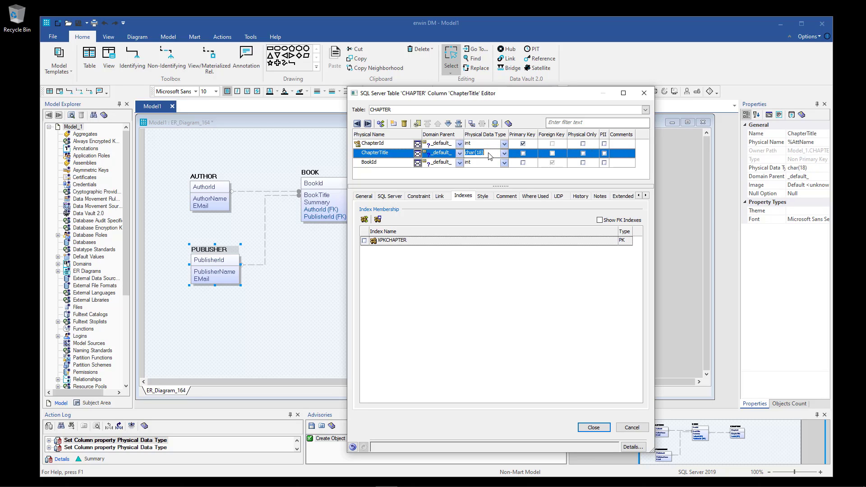
pyautogui.write('varchar(100)')
pyautogui.click(594, 427)
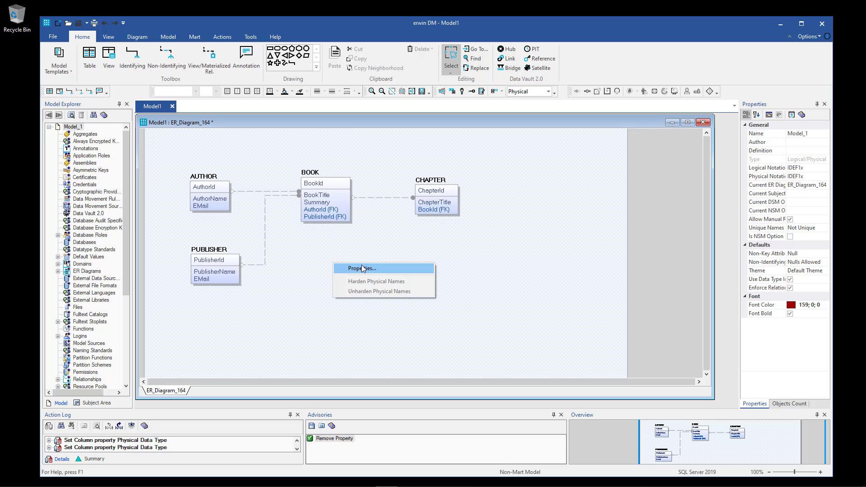
# Turn on Display Column Data Type in the diagram's Table properties so types like AuthorId: int appear.
pyautogui.click(359, 268)
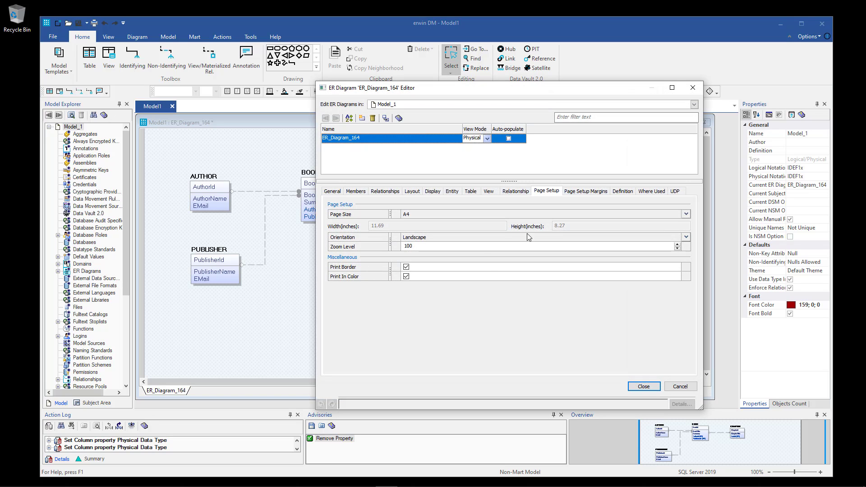
pyautogui.click(471, 191)
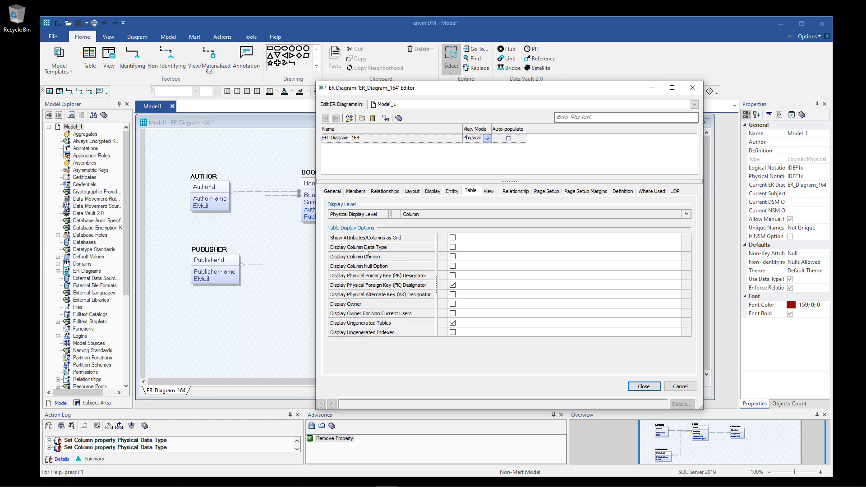
pyautogui.click(453, 248)
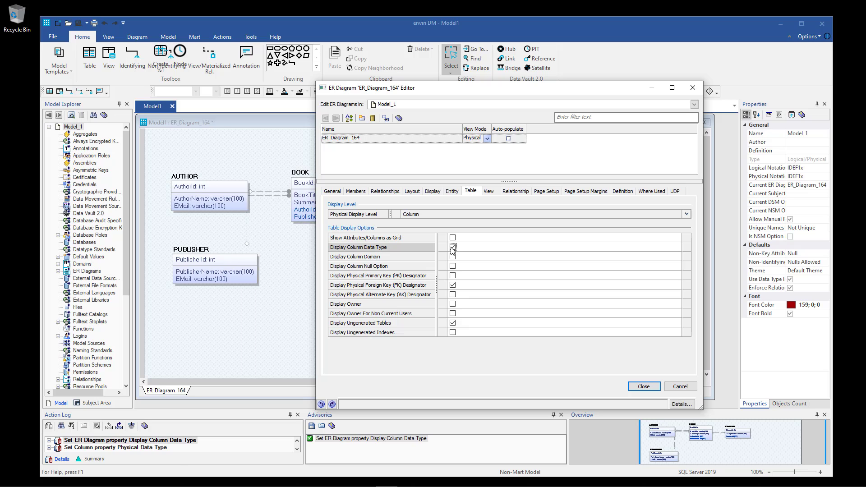
pyautogui.click(643, 387)
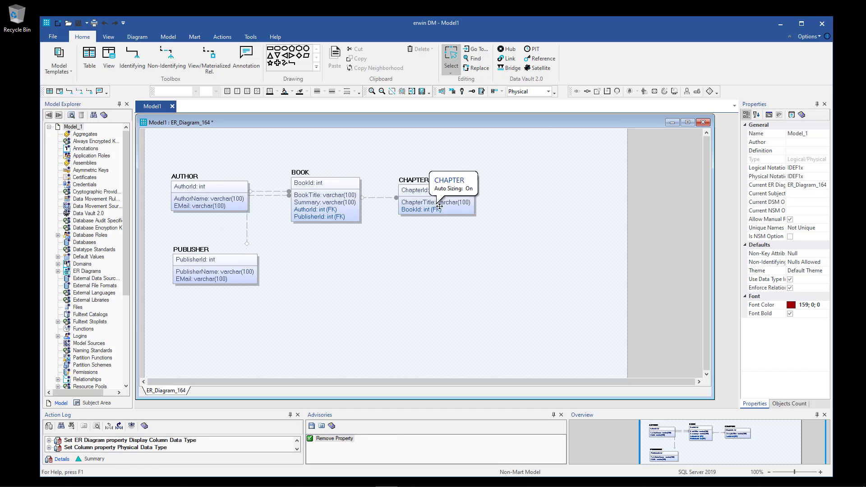
# In logical view, drag the PUBLISHER–BOOK relationship line right clear of AUTHOR, then return to physical view.
pyautogui.click(549, 92)
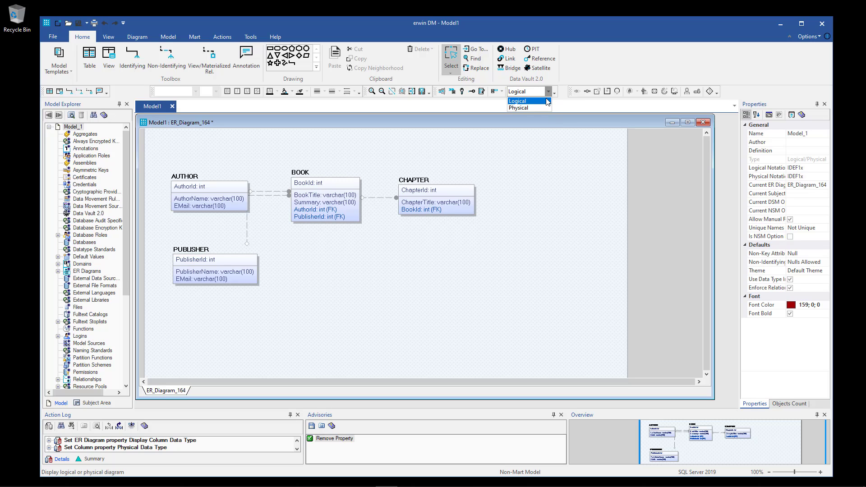
pyautogui.click(538, 101)
pyautogui.moveTo(167, 157); pyautogui.dragTo(512, 325)
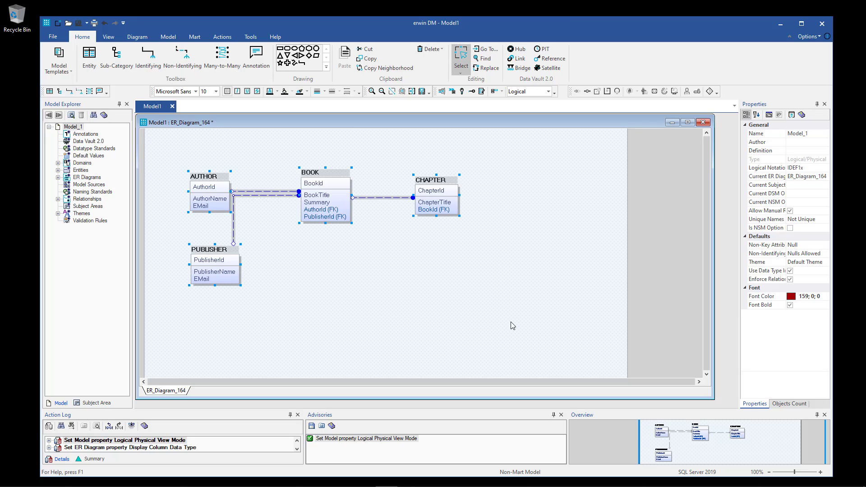
pyautogui.click(482, 325)
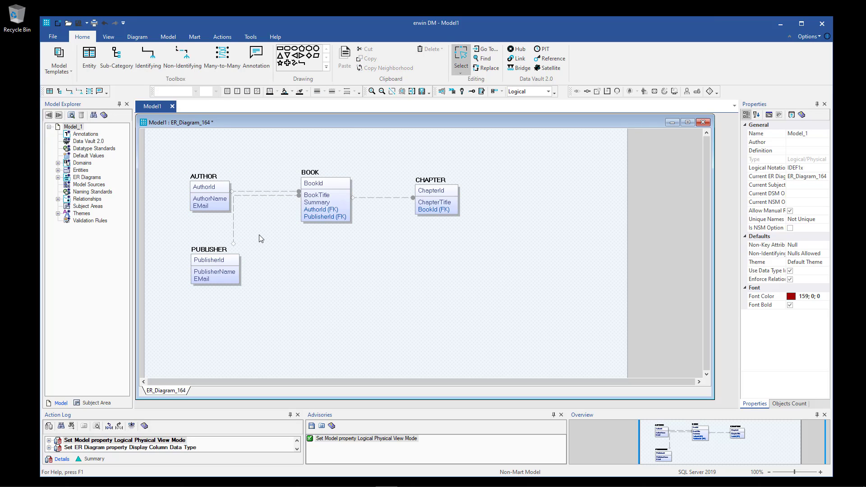
pyautogui.moveTo(235, 228); pyautogui.dragTo(265, 228)
pyautogui.click(308, 258)
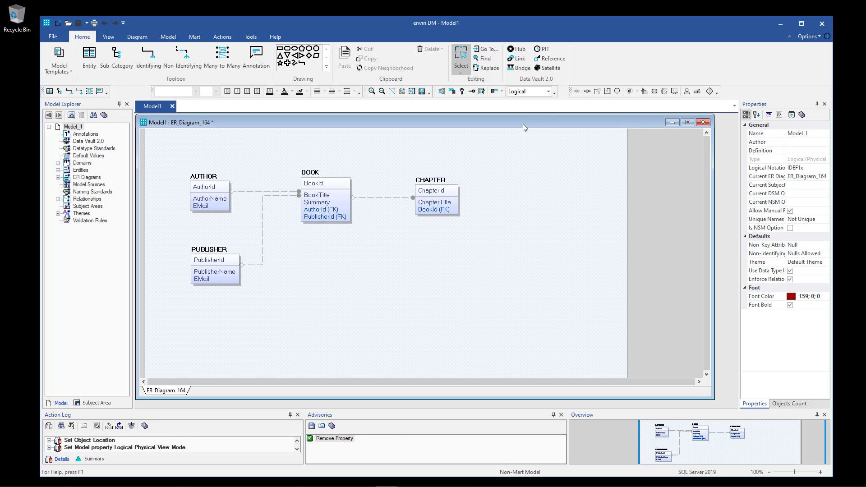
pyautogui.click(548, 92)
pyautogui.click(519, 109)
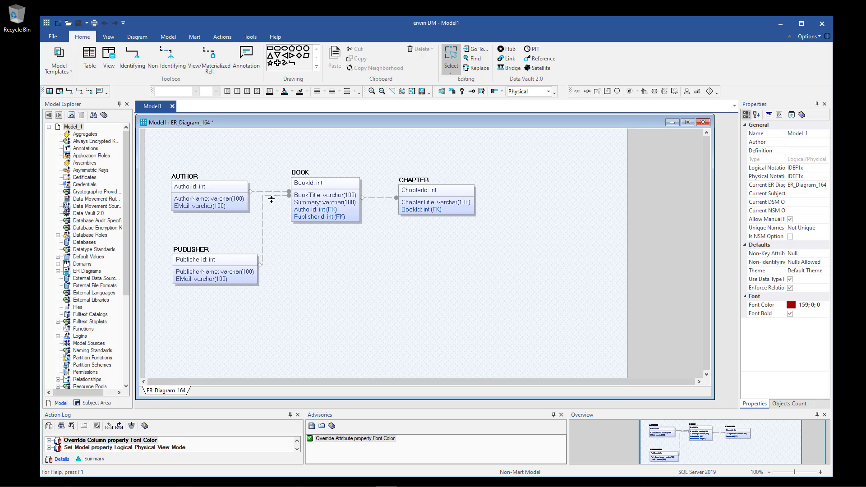
# Make AUTHOR's AuthorId a SQL Server generated identity column, editing its starting value and increment.
pyautogui.click(215, 188)
pyautogui.rightClick(217, 190)
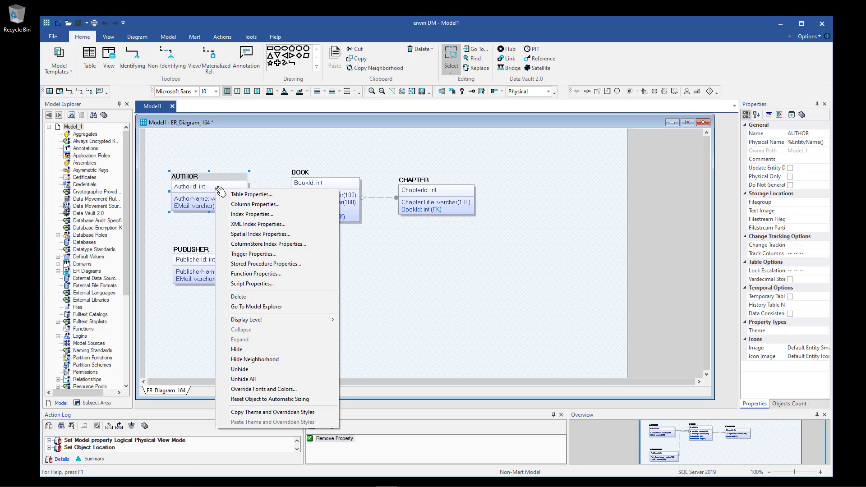
pyautogui.click(280, 204)
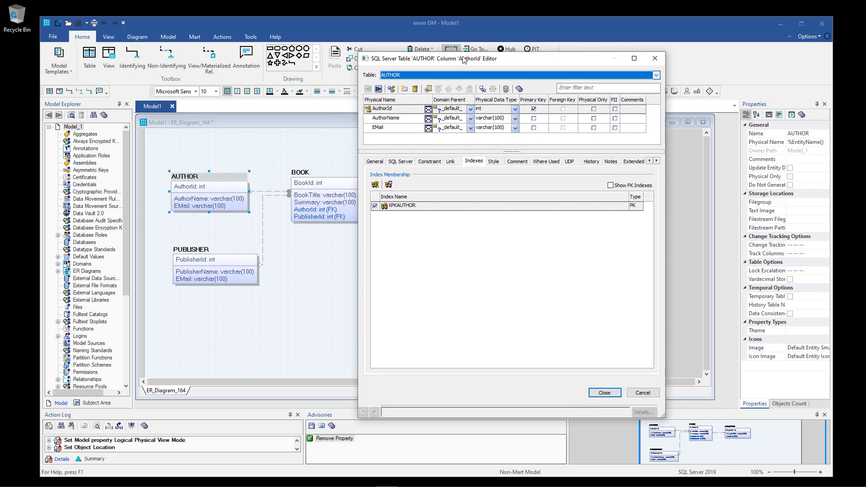
pyautogui.click(392, 109)
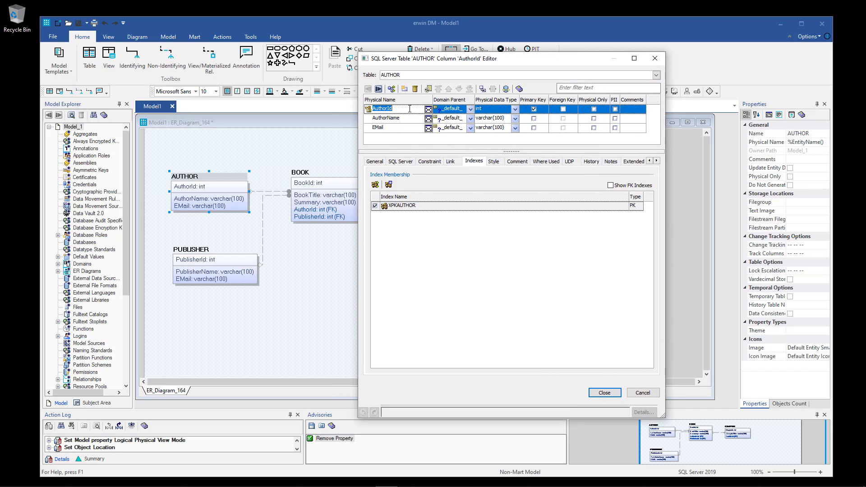
pyautogui.click(376, 163)
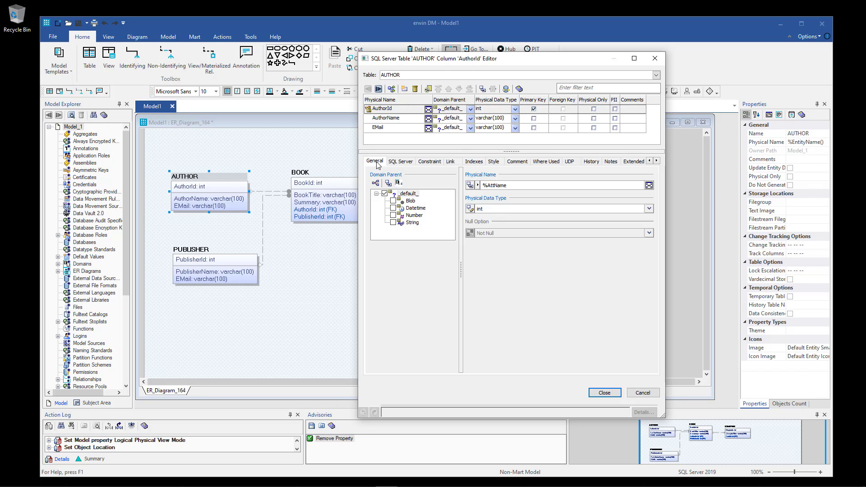
pyautogui.click(400, 161)
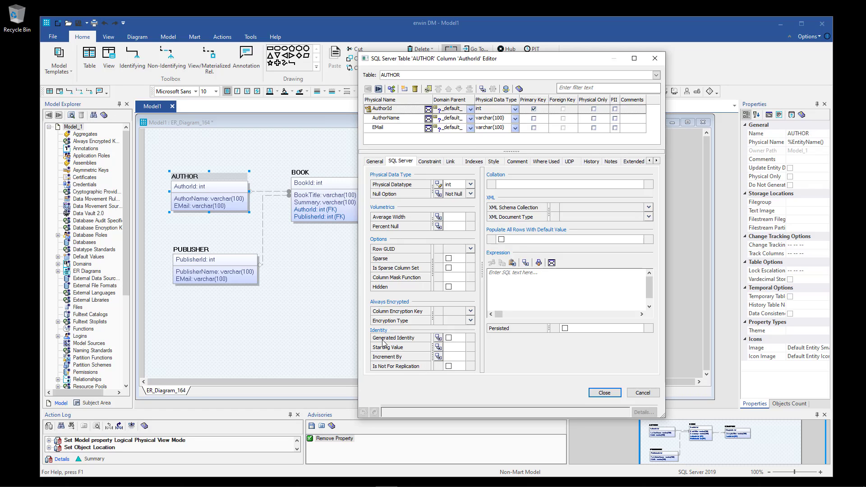
pyautogui.click(449, 338)
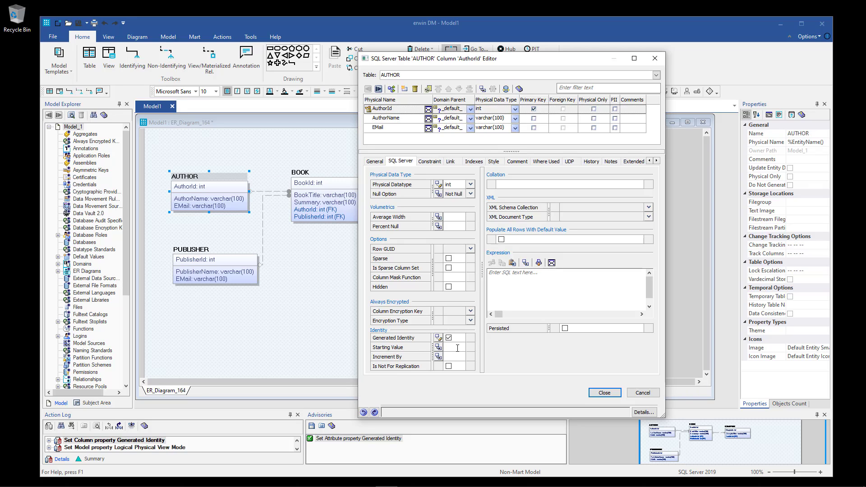
pyautogui.click(457, 348)
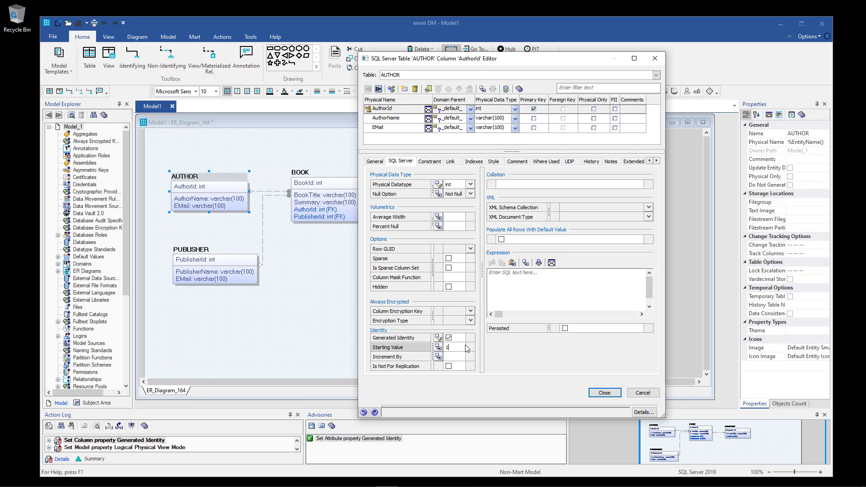
pyautogui.click(457, 357)
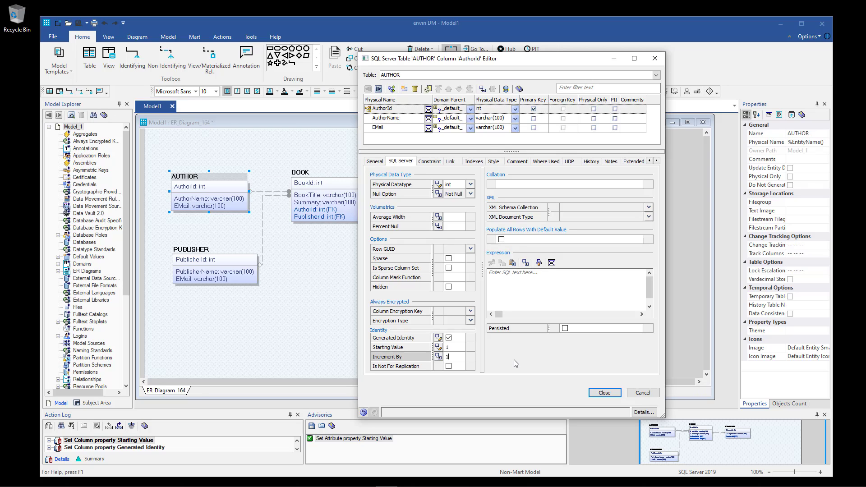
# Make PUBLISHER's PublisherId a generated identity column starting at 1, incrementing by 1.
pyautogui.click(460, 75)
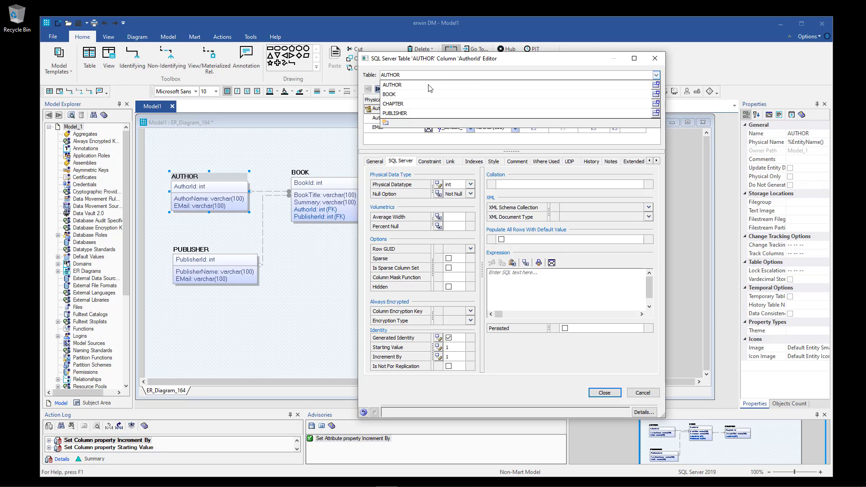
pyautogui.click(419, 114)
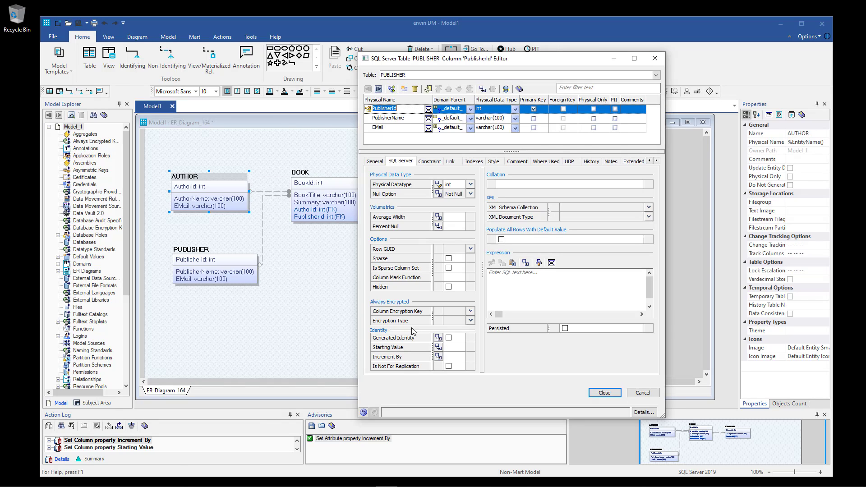
pyautogui.click(449, 339)
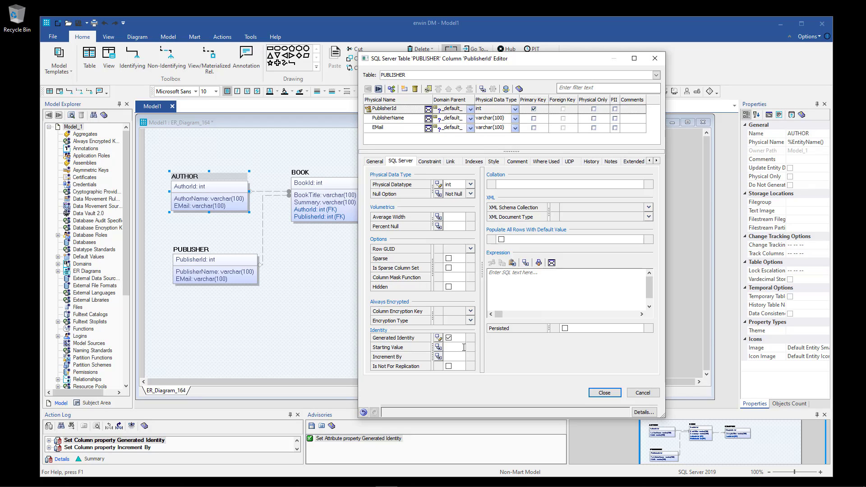
pyautogui.click(464, 347)
pyautogui.write('1')
pyautogui.click(460, 357)
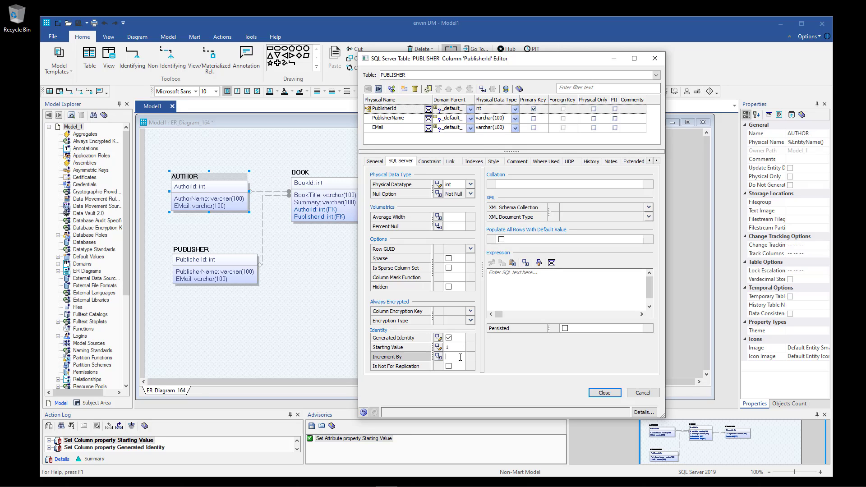
pyautogui.write('1')
# Make BOOK's BookId a generated identity column with increment 1.
pyautogui.click(441, 78)
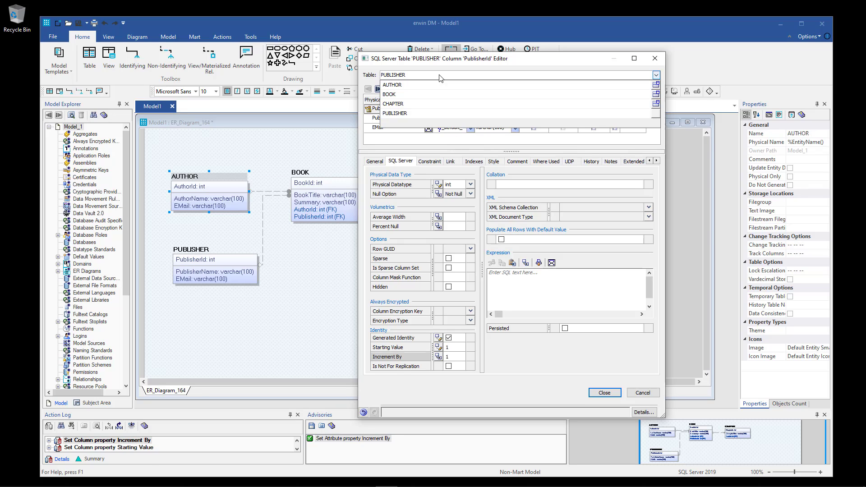
pyautogui.click(433, 94)
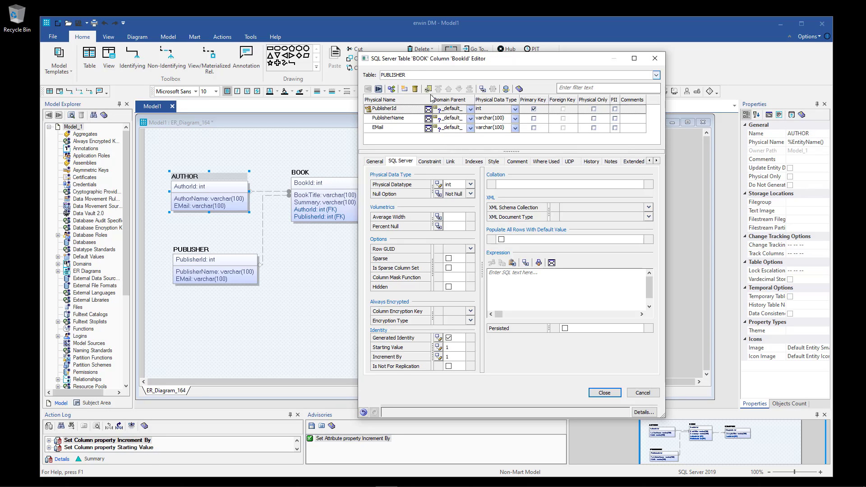
pyautogui.click(449, 338)
pyautogui.click(453, 347)
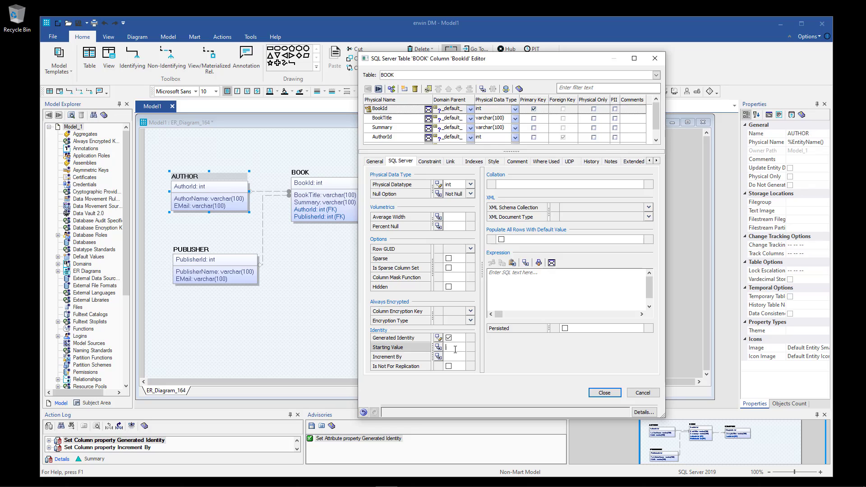
pyautogui.click(457, 358)
pyautogui.write('1')
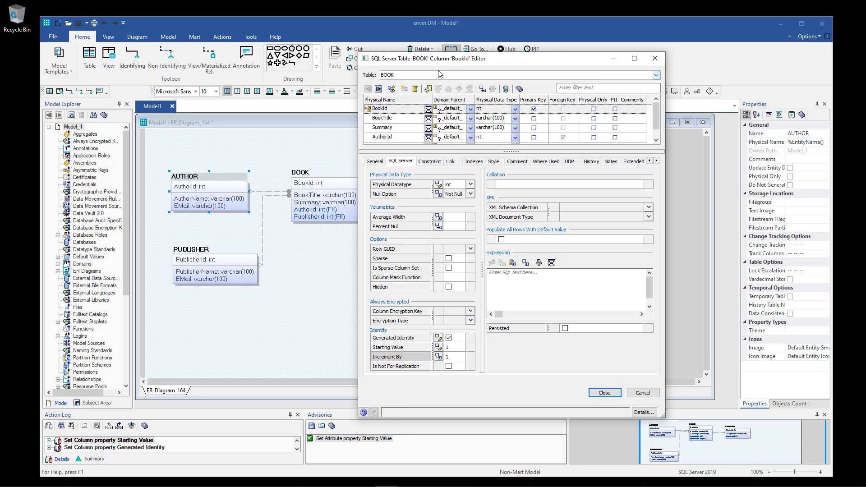
# Make CHAPTER's ChapterId a generated identity column starting at 1, incrementing by 1, and close the editor.
pyautogui.click(441, 75)
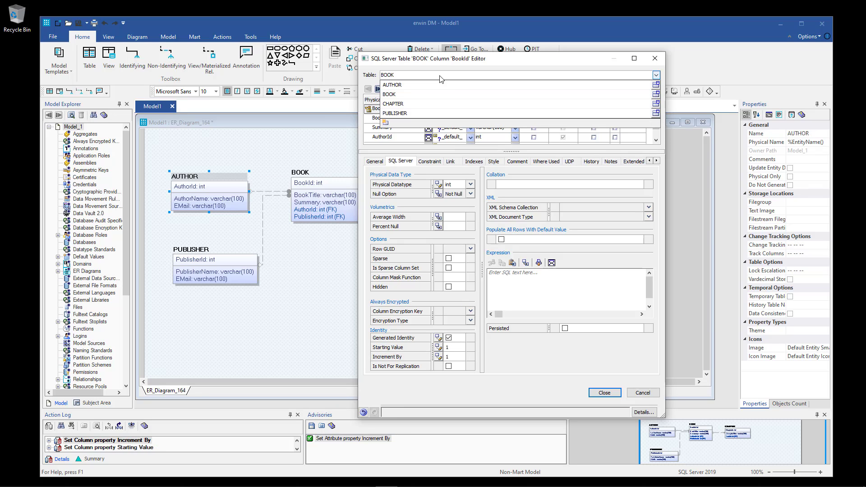
pyautogui.click(428, 105)
pyautogui.click(448, 338)
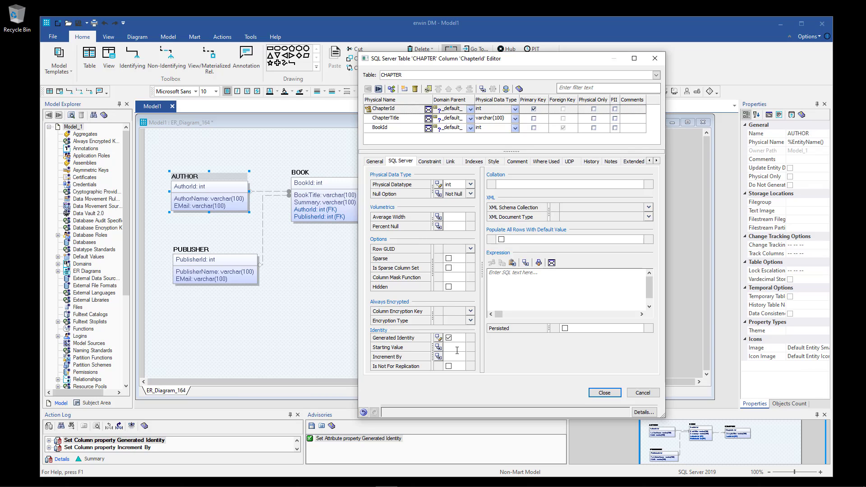
pyautogui.click(457, 350)
pyautogui.write('1')
pyautogui.click(457, 357)
pyautogui.write('1')
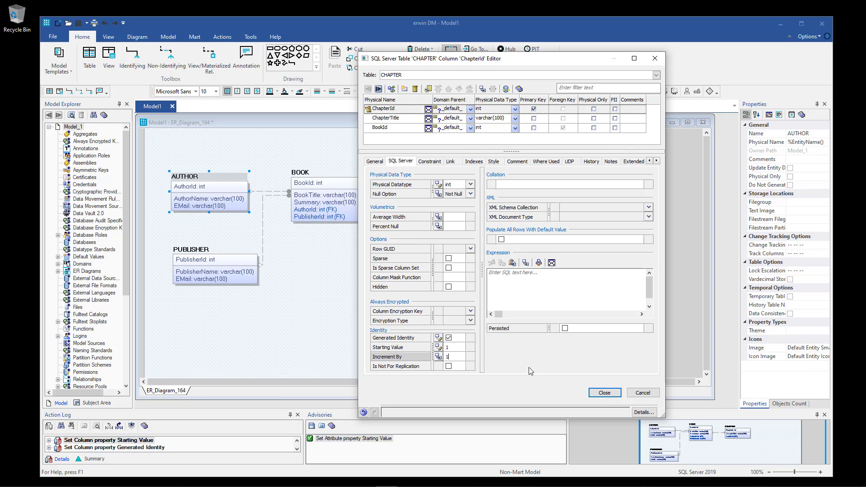
pyautogui.click(608, 395)
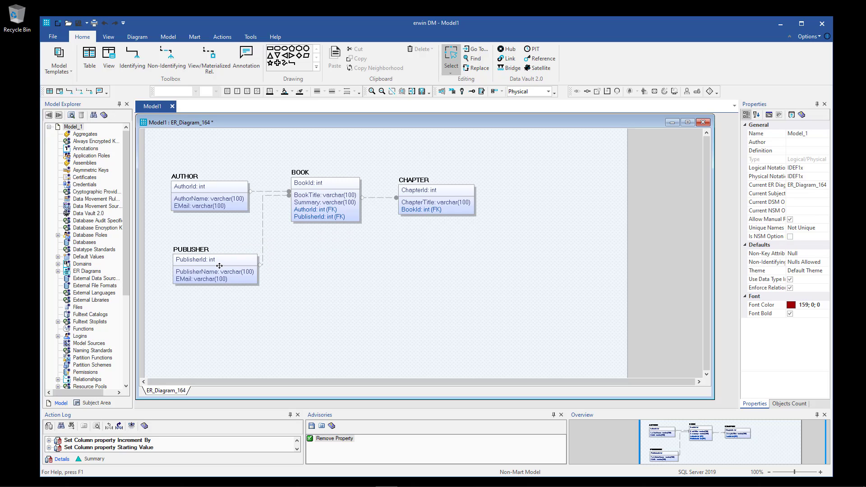
# Create unique index XAK1PUBLISHER on PublisherName through PUBLISHER's Index Editor, closing both dialogs.
pyautogui.click(220, 266)
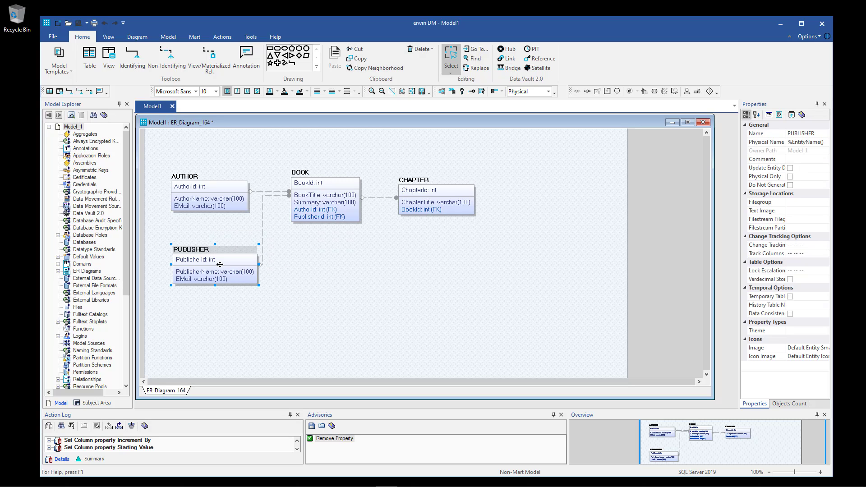
pyautogui.rightClick(219, 264)
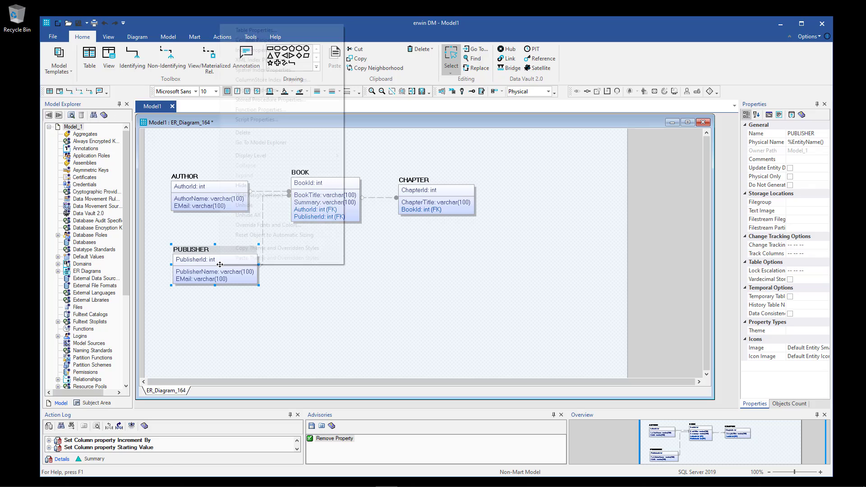
pyautogui.click(251, 40)
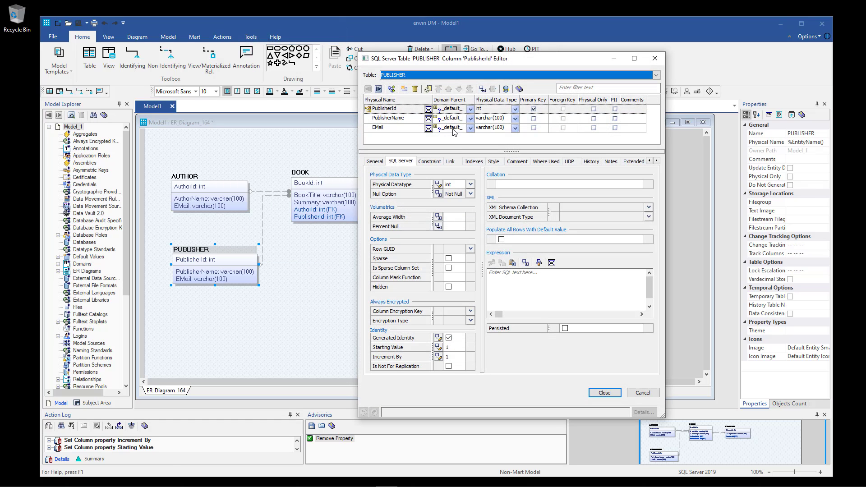
pyautogui.click(477, 162)
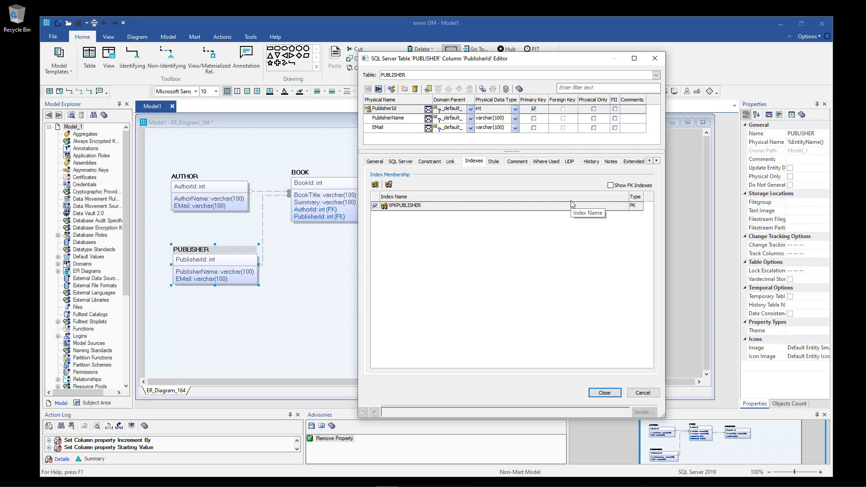
pyautogui.click(388, 185)
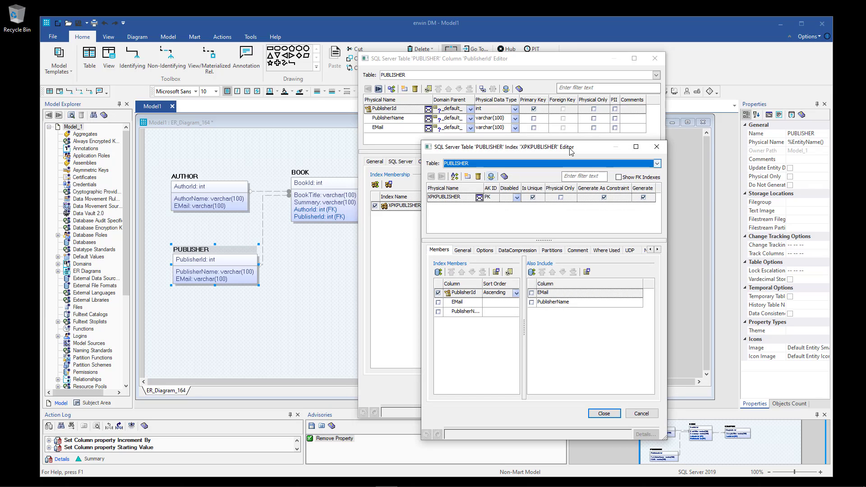
pyautogui.moveTo(581, 149); pyautogui.dragTo(547, 136)
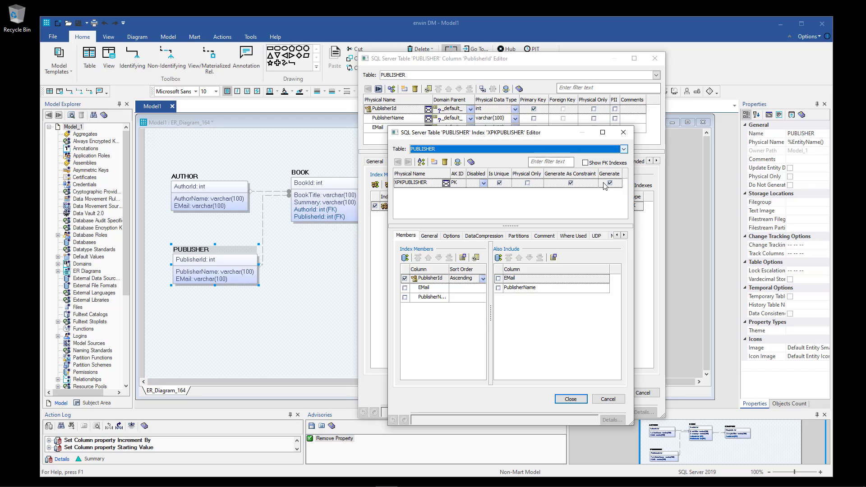
pyautogui.click(434, 163)
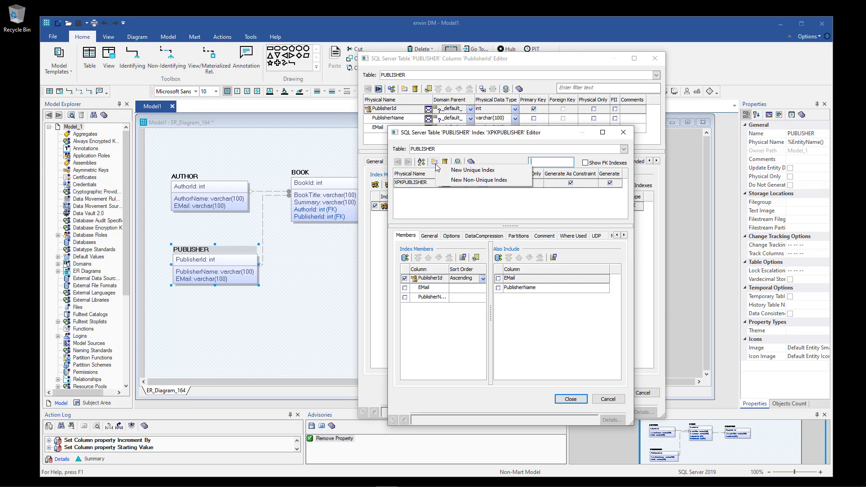
pyautogui.click(465, 170)
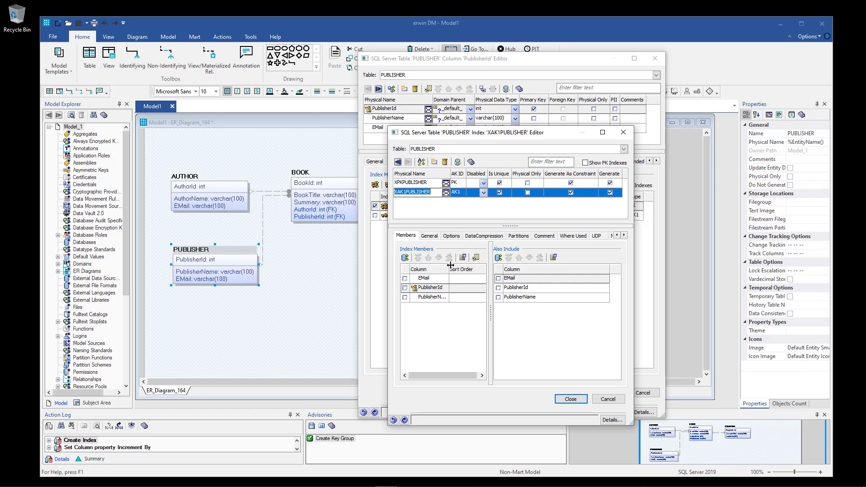
pyautogui.moveTo(450, 265); pyautogui.dragTo(461, 266)
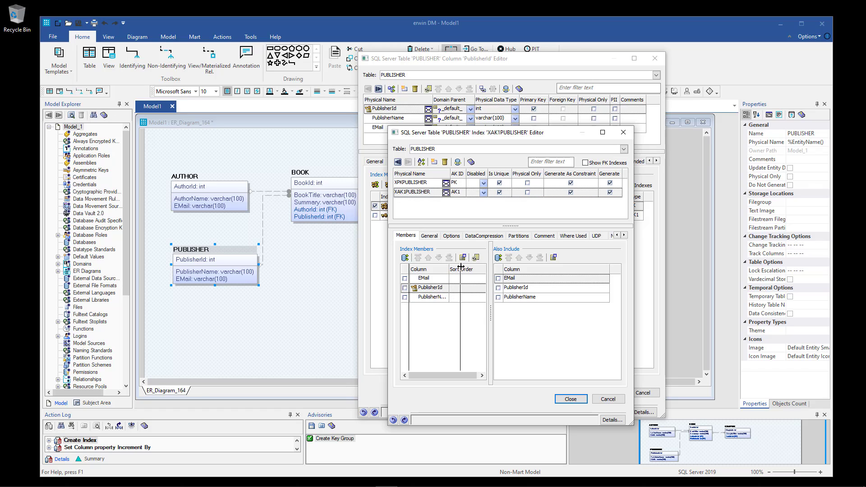
pyautogui.click(405, 297)
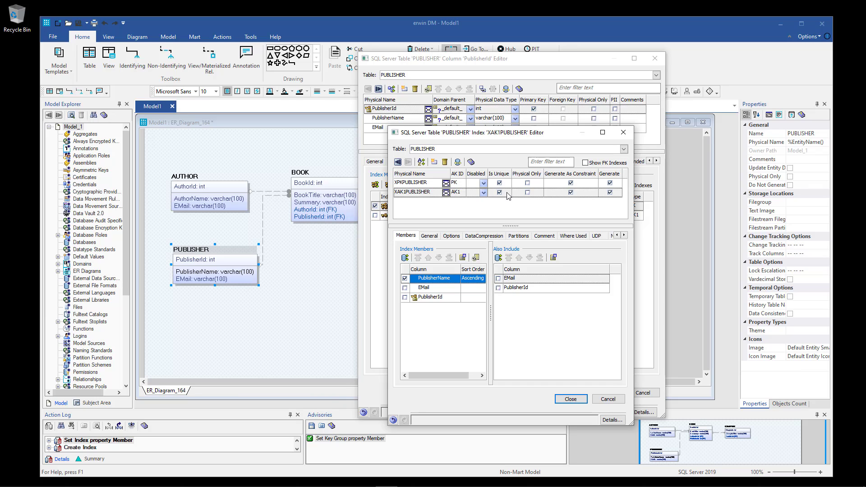
pyautogui.click(571, 399)
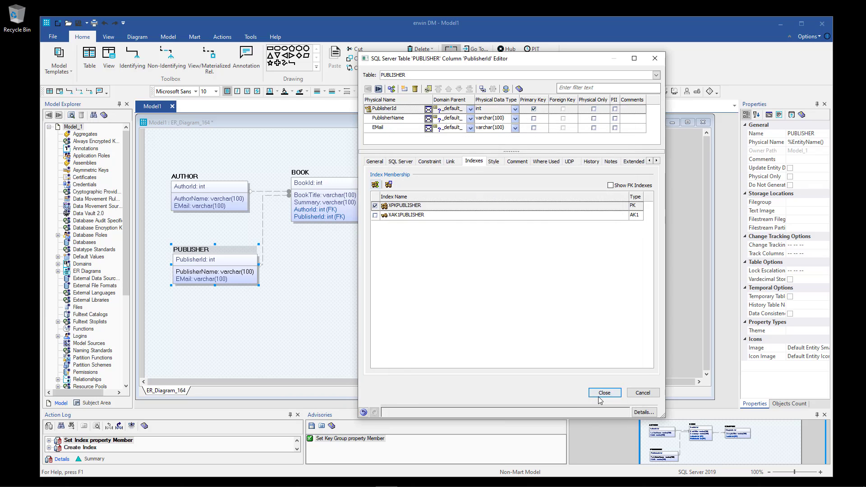
pyautogui.click(600, 395)
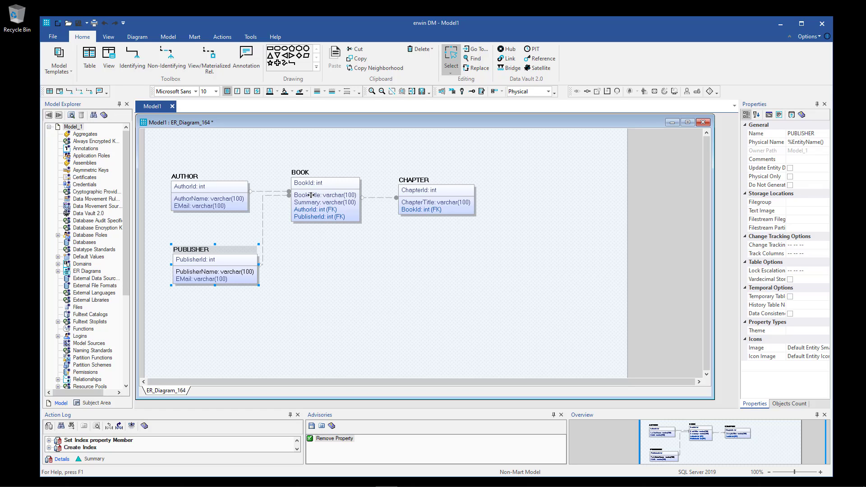
# Add unique index XAK1BOOK with BookTitle as its member via BOOK's Index Editor, closing both dialogs.
pyautogui.click(322, 184)
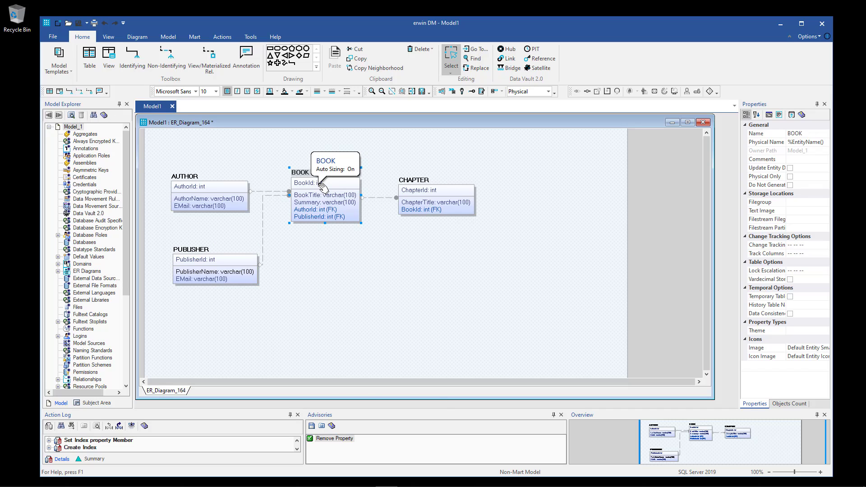
pyautogui.rightClick(319, 184)
pyautogui.click(367, 201)
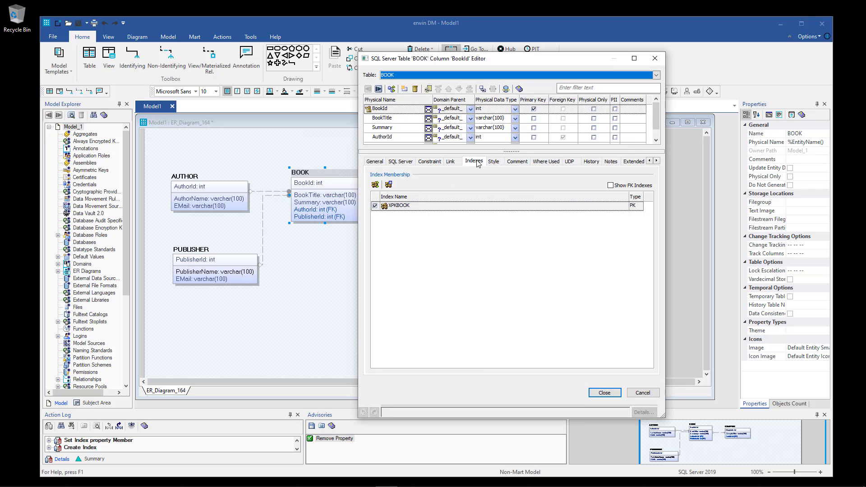
pyautogui.click(388, 185)
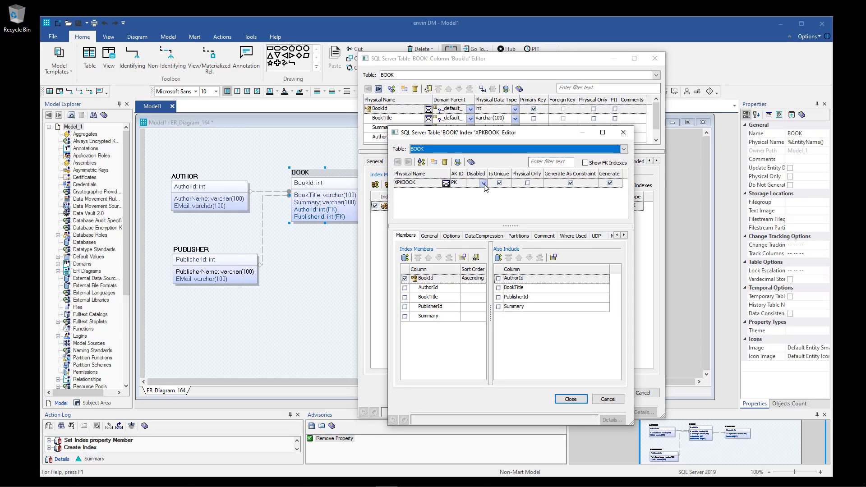
pyautogui.click(435, 163)
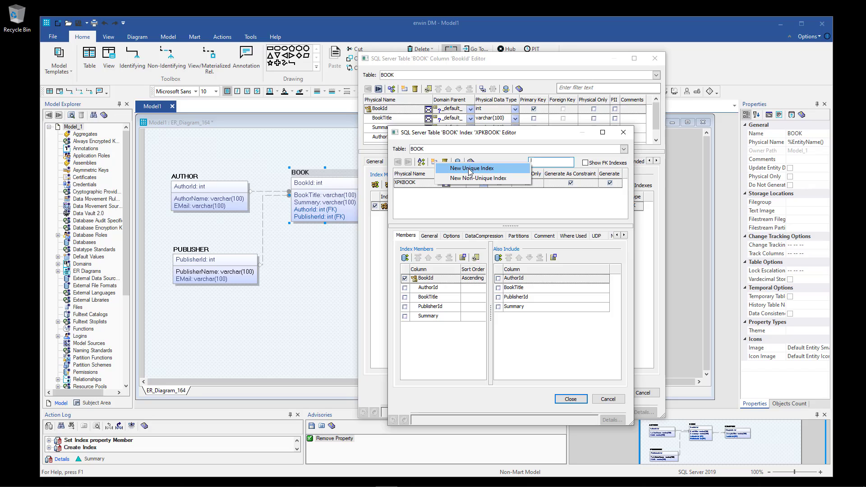
pyautogui.click(471, 168)
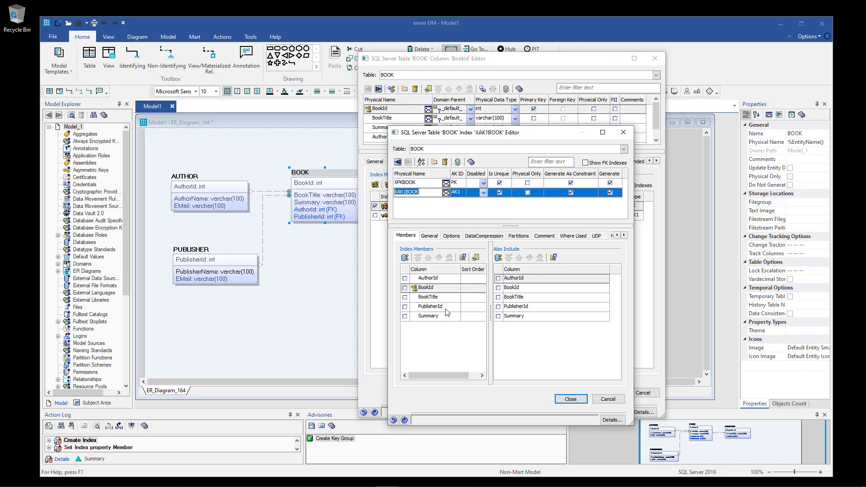
pyautogui.click(405, 297)
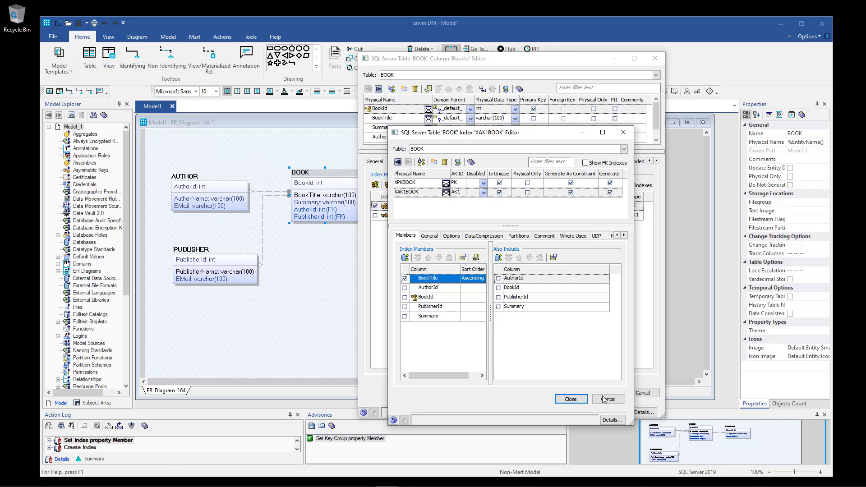
pyautogui.click(571, 399)
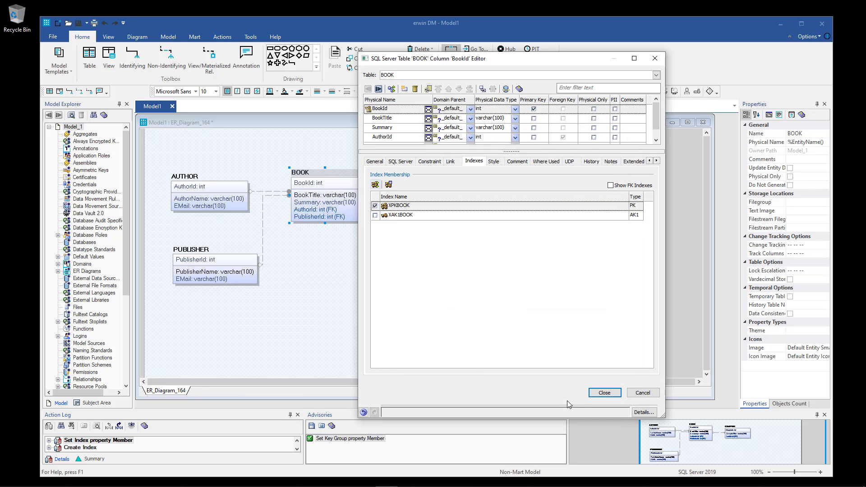
pyautogui.click(604, 392)
pyautogui.click(390, 290)
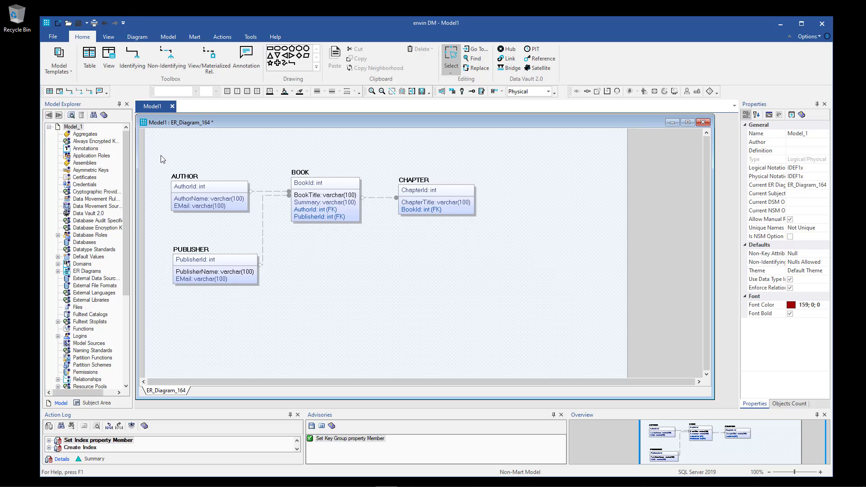
# Select all four tables and their relationships to review the diagram, then clear the selection.
pyautogui.moveTo(160, 161); pyautogui.dragTo(515, 309)
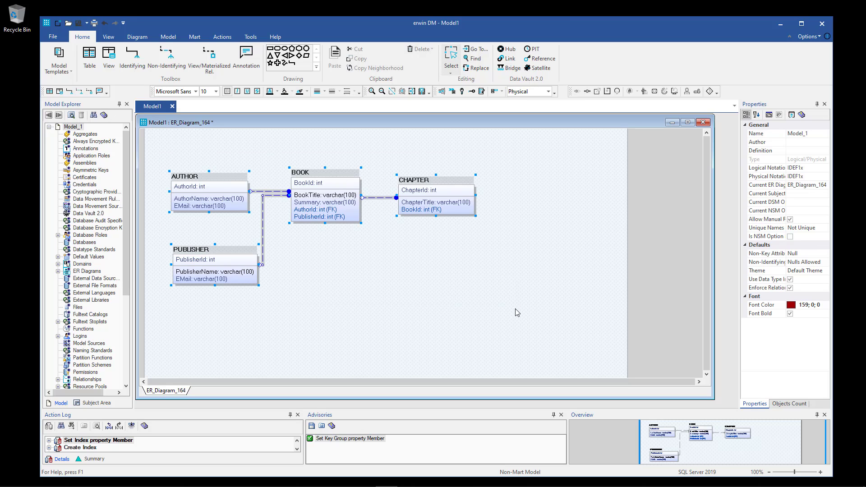
pyautogui.click(498, 309)
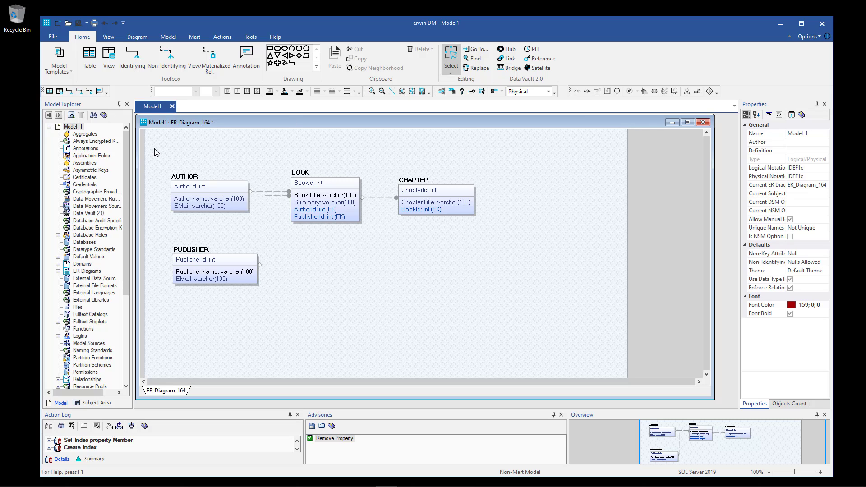
pyautogui.moveTo(155, 152); pyautogui.dragTo(511, 321)
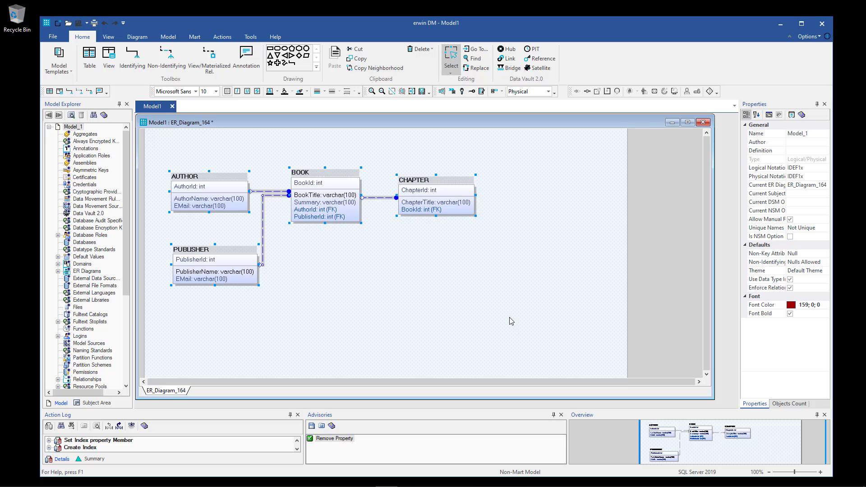
pyautogui.click(511, 321)
# Toggle the diagram to logical view and back to physical, then start Forward Engineer Schema.
pyautogui.click(222, 36)
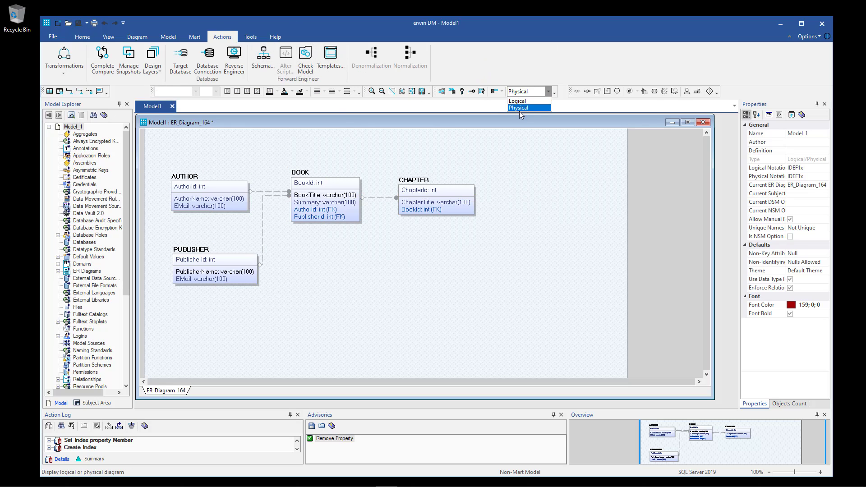
pyautogui.click(523, 101)
pyautogui.click(548, 91)
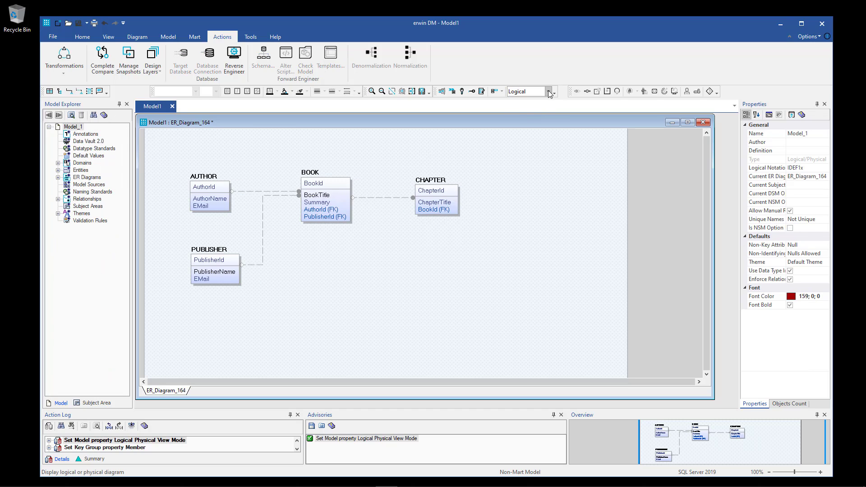
pyautogui.click(535, 109)
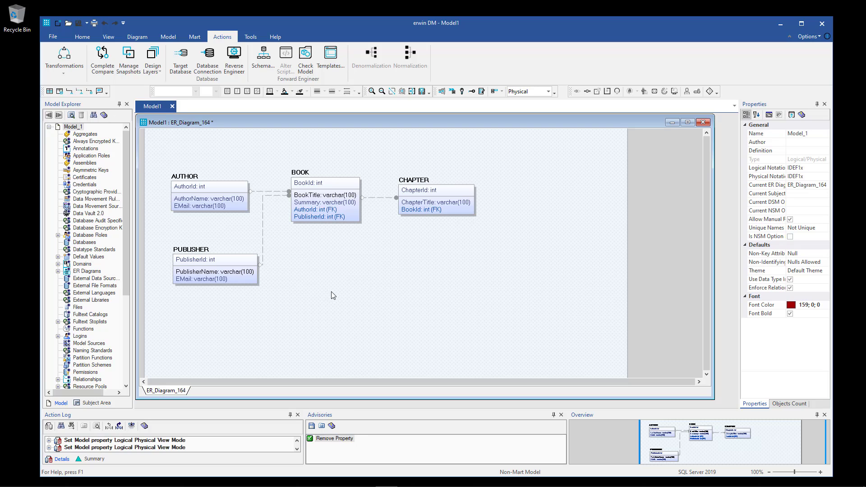
pyautogui.click(264, 64)
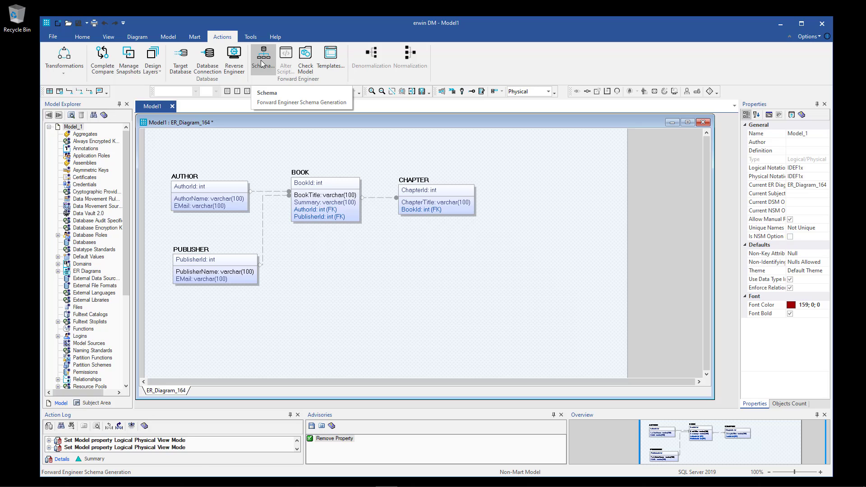
# In the Forward Engineer option settings, turn off all schema Create statements.
pyautogui.click(262, 63)
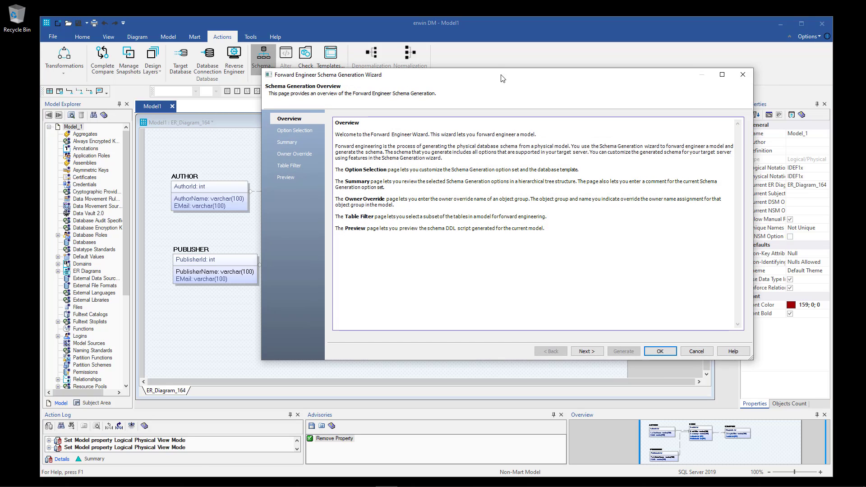
pyautogui.moveTo(503, 78); pyautogui.dragTo(447, 77)
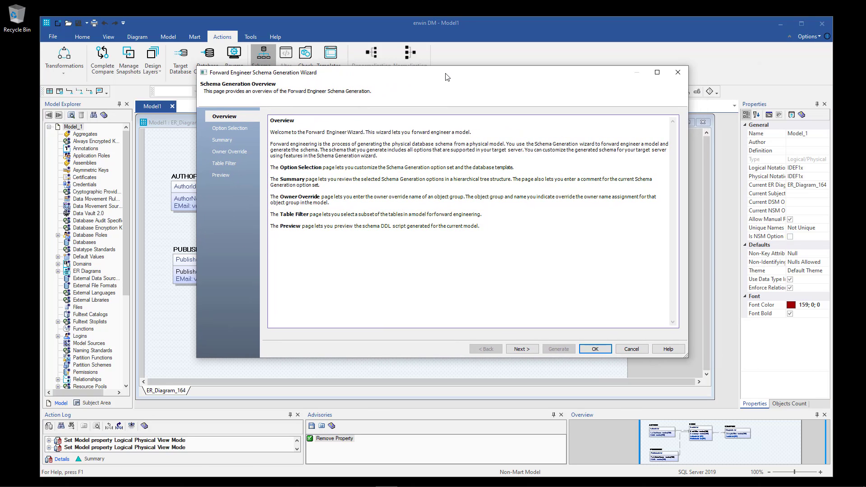
pyautogui.click(241, 129)
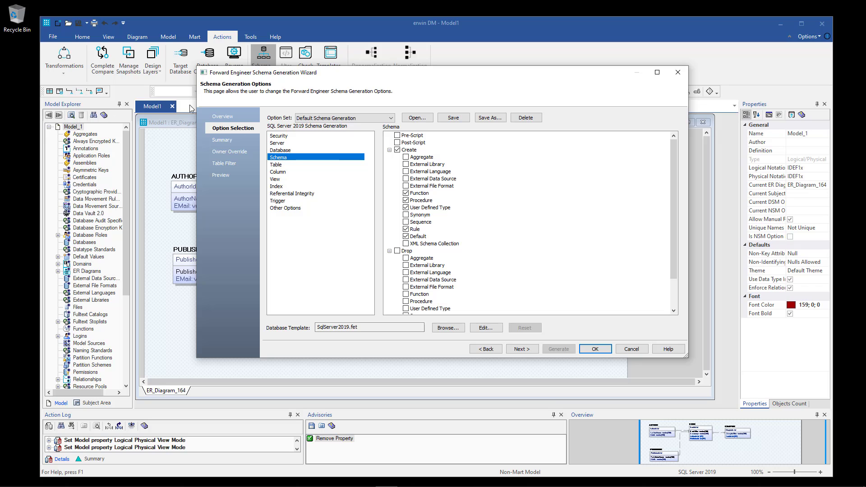
pyautogui.click(296, 137)
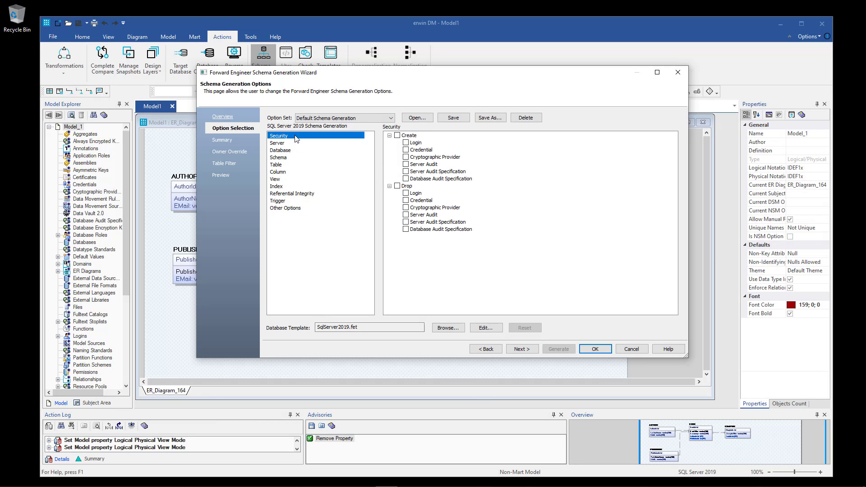
pyautogui.click(301, 144)
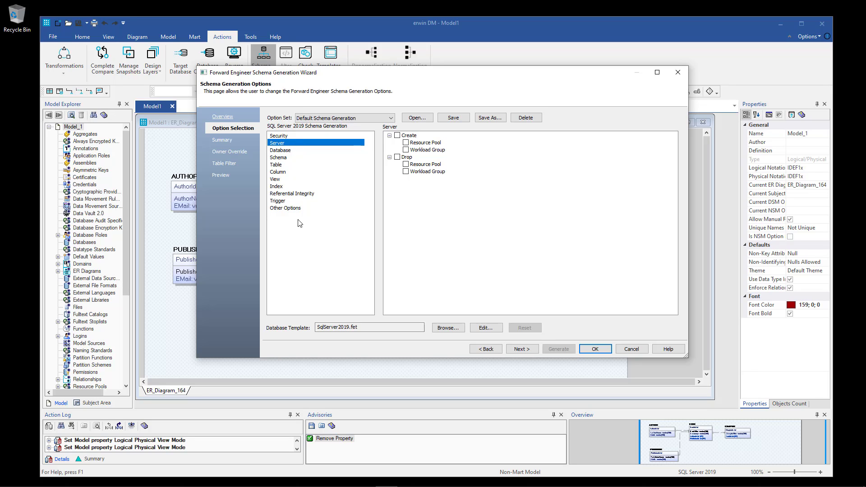
pyautogui.click(290, 153)
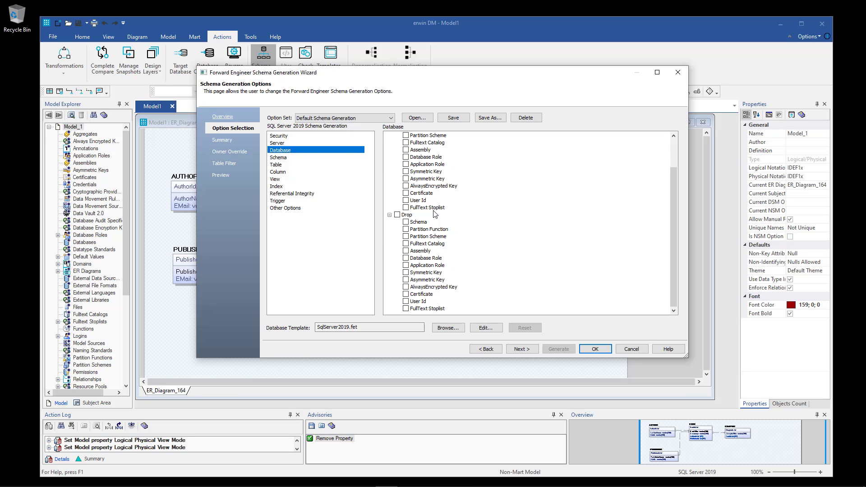
pyautogui.click(293, 157)
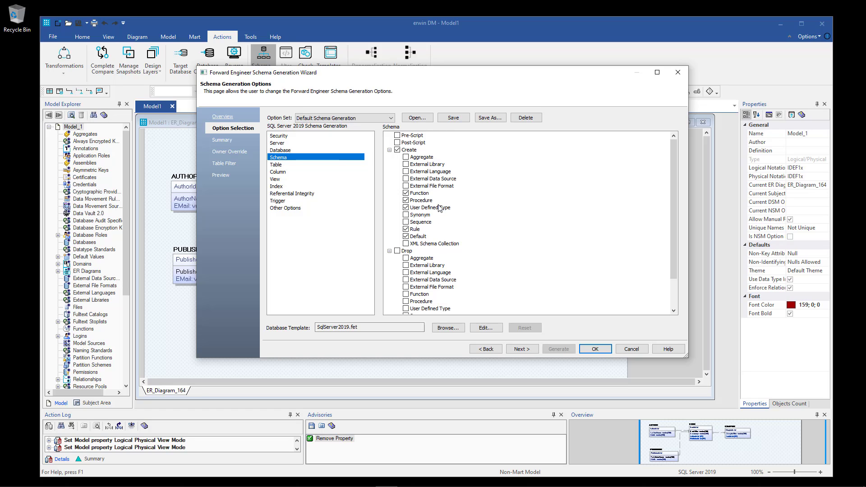
pyautogui.scroll(-2, 440, 207)
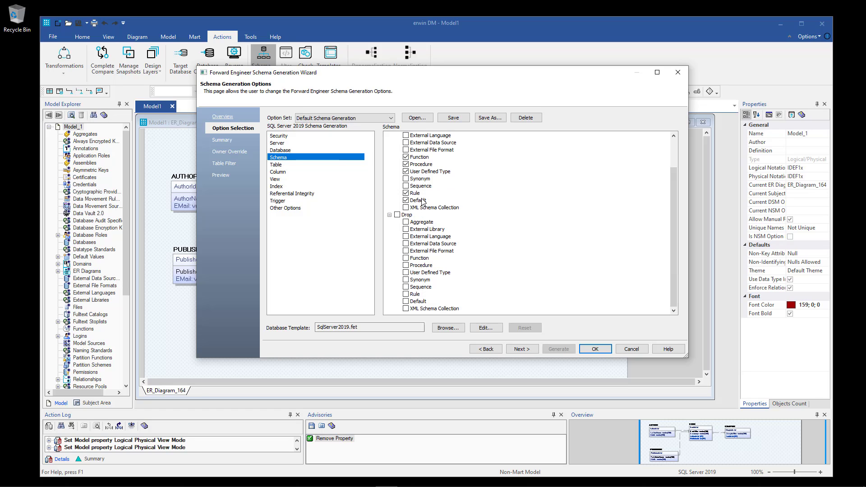
pyautogui.scroll(2, 419, 165)
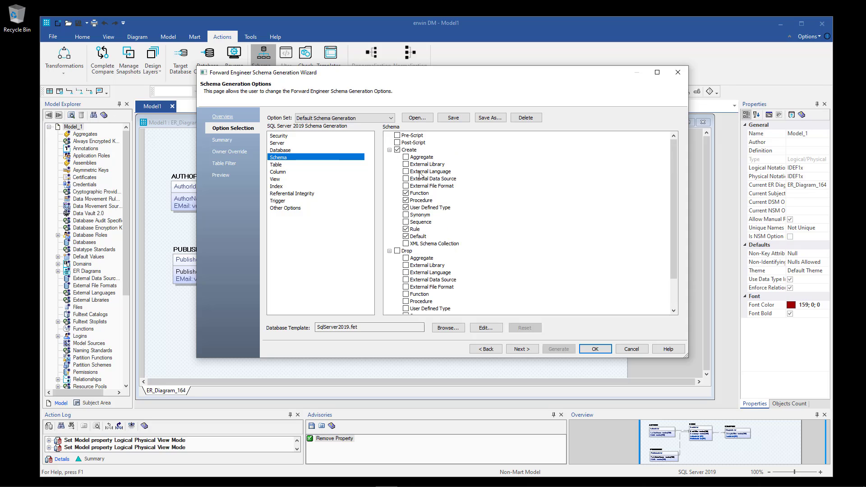
pyautogui.click(397, 150)
pyautogui.scroll(-2, 417, 167)
# Stop generating table procedures and functions, and turn off view creation.
pyautogui.click(286, 165)
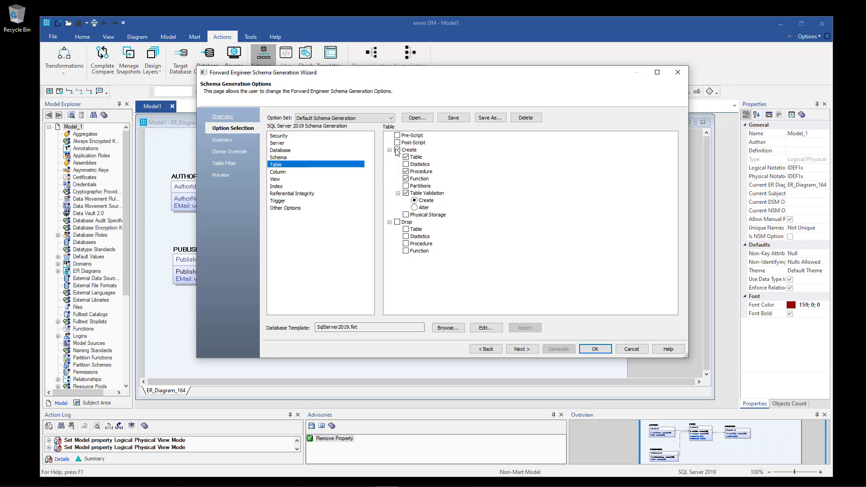
pyautogui.click(405, 172)
pyautogui.click(405, 178)
pyautogui.click(405, 179)
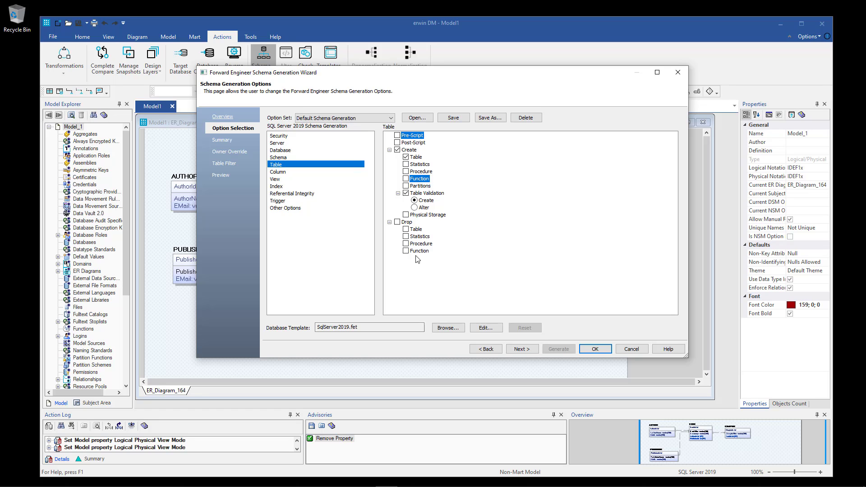
pyautogui.click(297, 174)
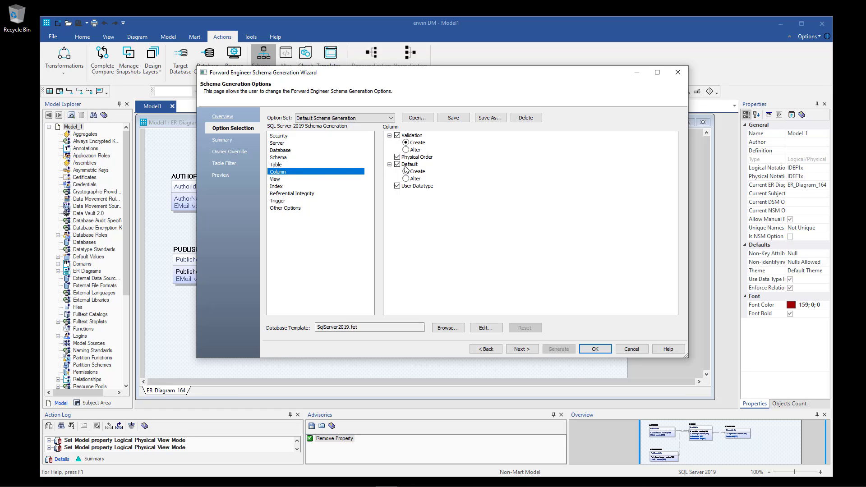
pyautogui.click(296, 181)
pyautogui.click(397, 150)
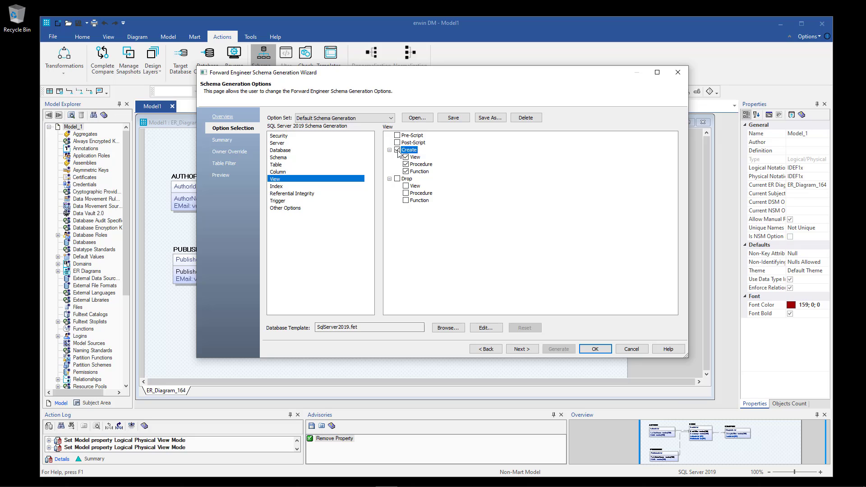
# Define primary, foreign and unique keys inside CREATE statements, without ON DELETE/ON UPDATE clauses.
pyautogui.click(303, 187)
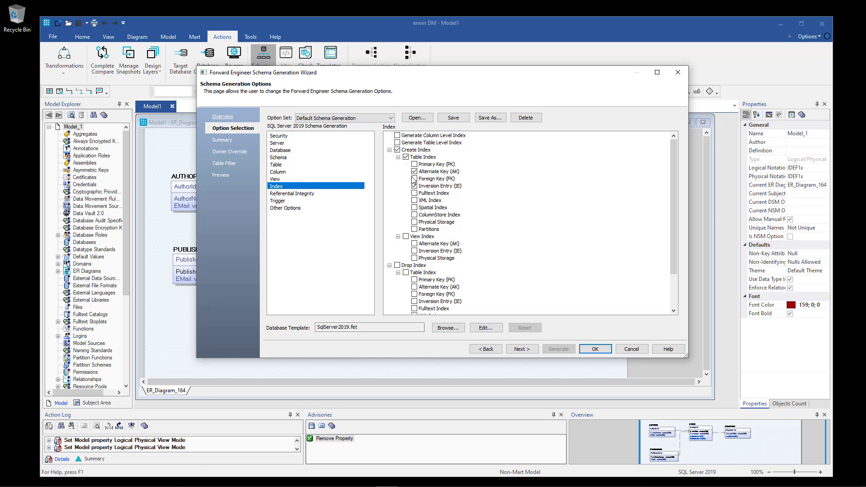
pyautogui.scroll(-2, 426, 177)
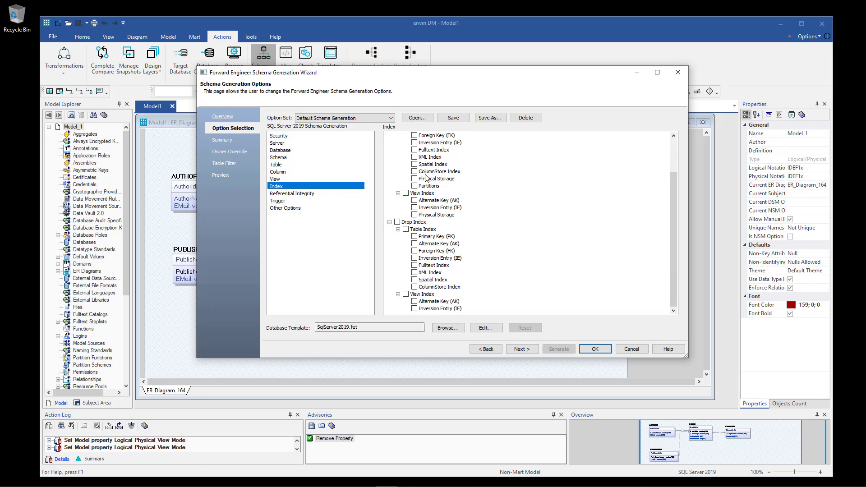
pyautogui.scroll(1, 426, 214)
pyautogui.scroll(-1, 426, 214)
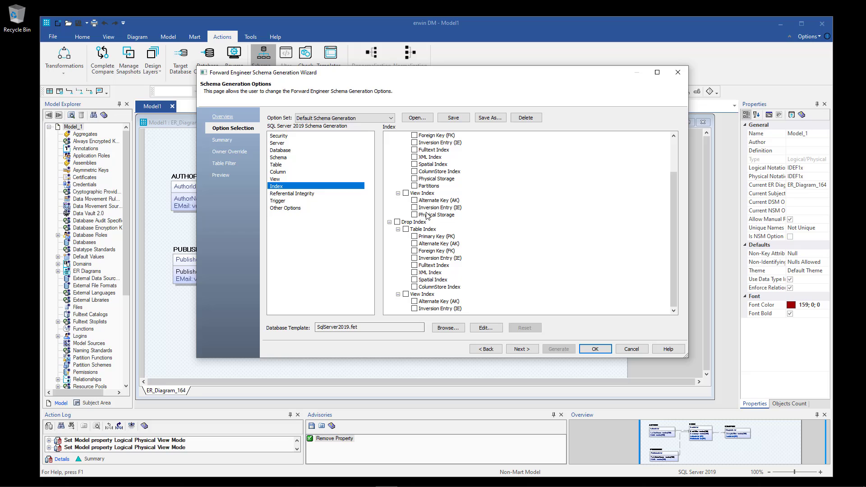
pyautogui.click(305, 194)
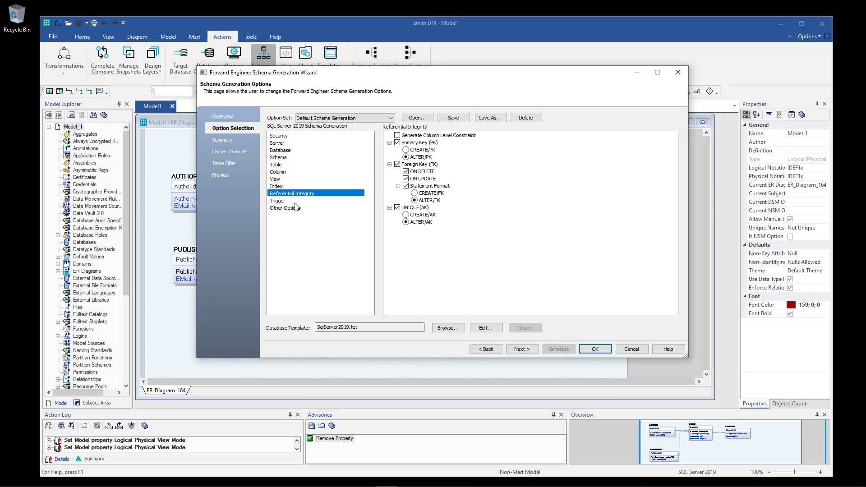
pyautogui.click(406, 150)
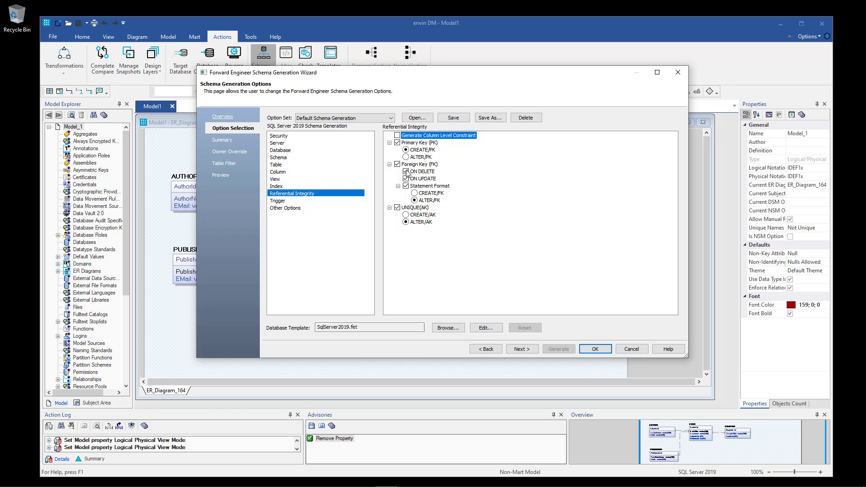
pyautogui.click(406, 172)
pyautogui.click(406, 179)
pyautogui.click(414, 193)
pyautogui.click(406, 215)
# Disable erwin and user-defined triggers, identifier delimiters and constraint names, then preview the DDL.
pyautogui.click(293, 203)
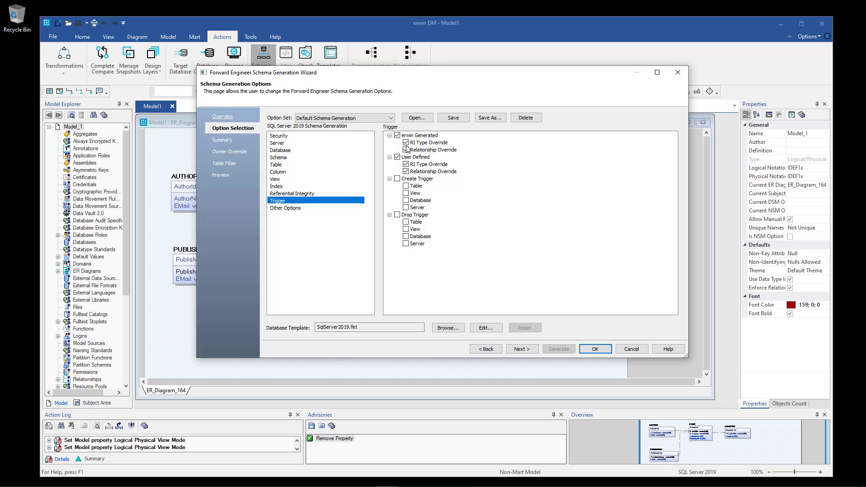
pyautogui.click(397, 136)
pyautogui.click(397, 158)
pyautogui.click(309, 209)
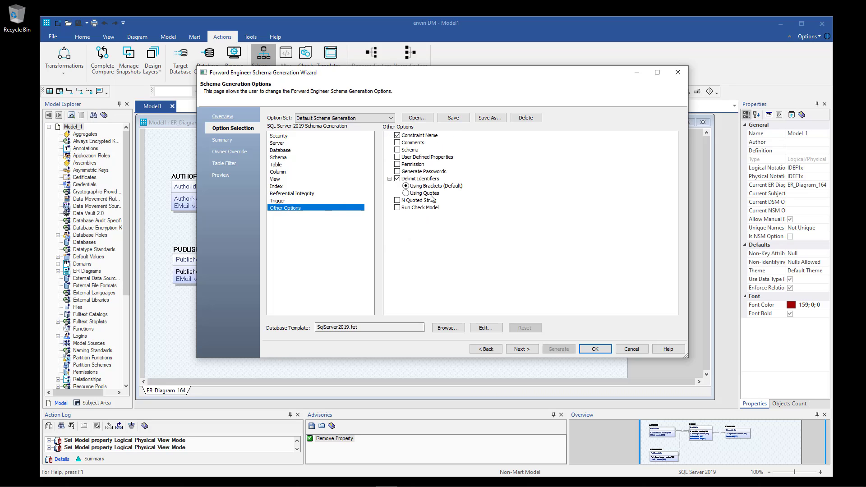
pyautogui.click(397, 179)
pyautogui.click(397, 135)
pyautogui.click(289, 159)
pyautogui.click(291, 165)
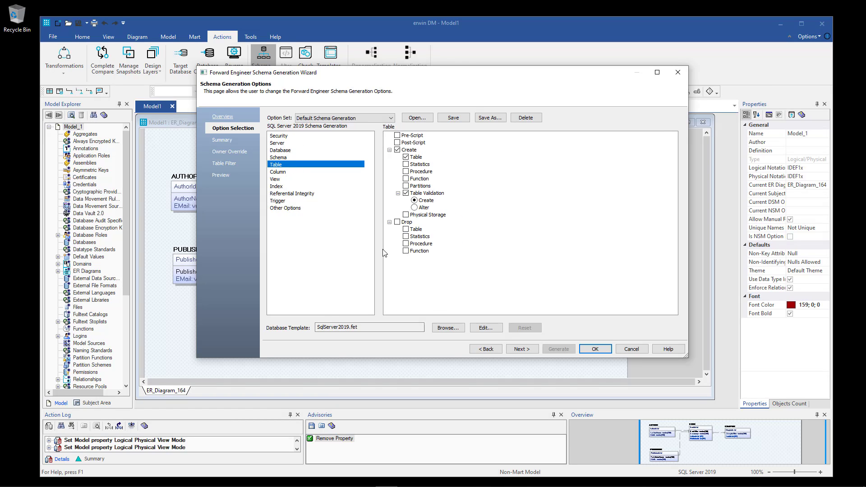
pyautogui.click(221, 175)
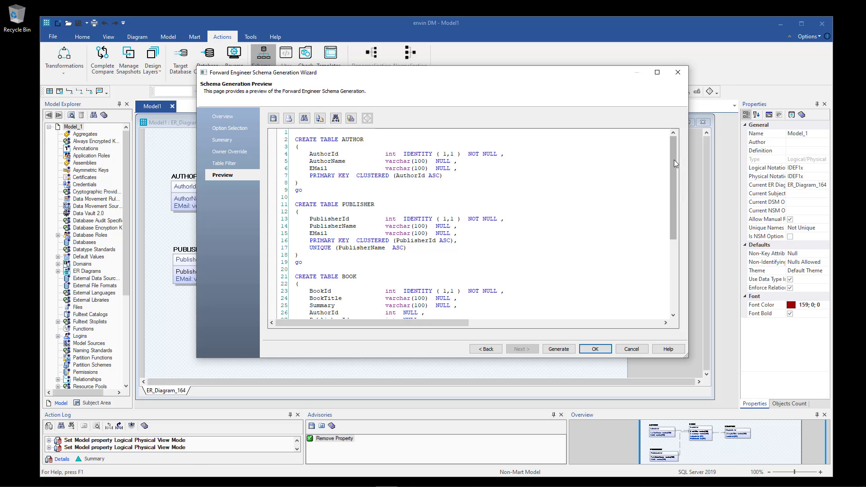
pyautogui.moveTo(671, 156)
pyautogui.mouseDown()
pyautogui.moveTo(676, 264)
pyautogui.moveTo(675, 144)
pyautogui.mouseUp()
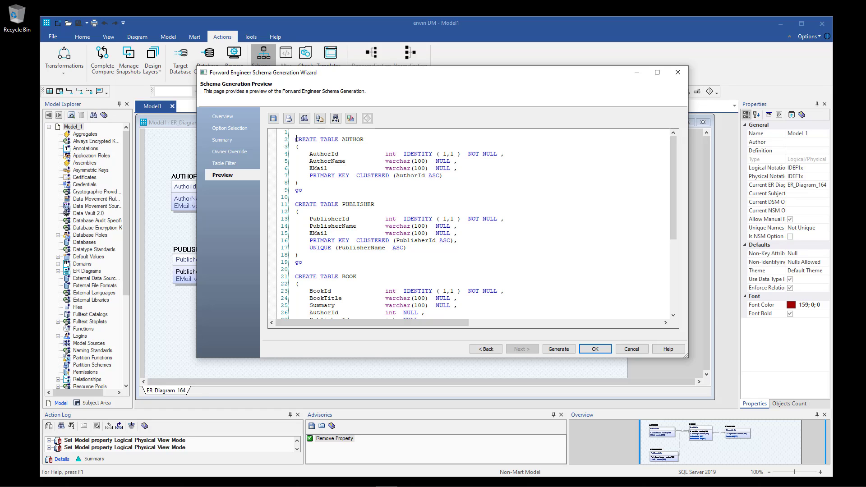
pyautogui.moveTo(296, 139); pyautogui.dragTo(317, 190)
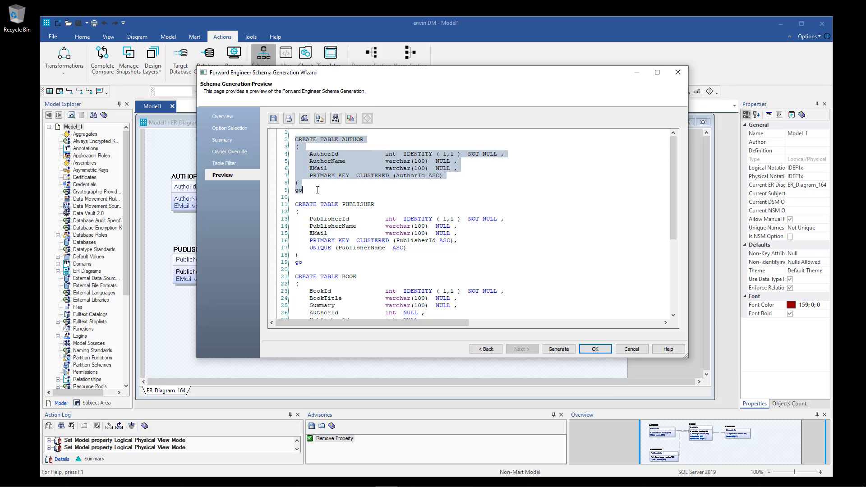
pyautogui.click(318, 190)
pyautogui.moveTo(308, 155); pyautogui.dragTo(464, 176)
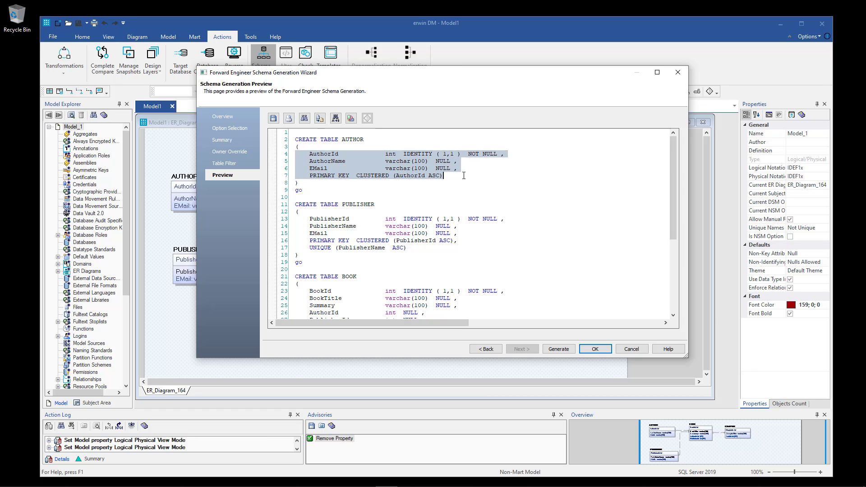
pyautogui.click(464, 176)
pyautogui.moveTo(402, 153); pyautogui.dragTo(462, 155)
pyautogui.click(496, 173)
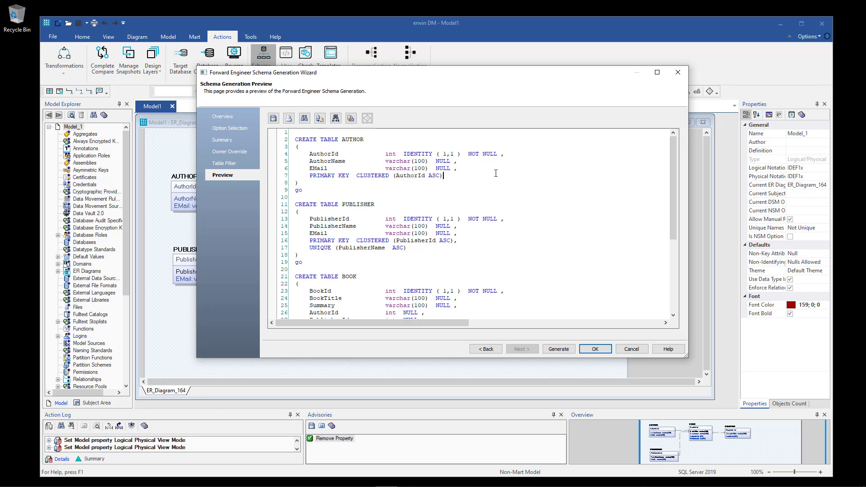
pyautogui.moveTo(327, 176); pyautogui.dragTo(451, 175)
pyautogui.click(452, 176)
pyautogui.doubleClick(323, 153)
pyautogui.moveTo(296, 204); pyautogui.dragTo(330, 262)
pyautogui.click(370, 259)
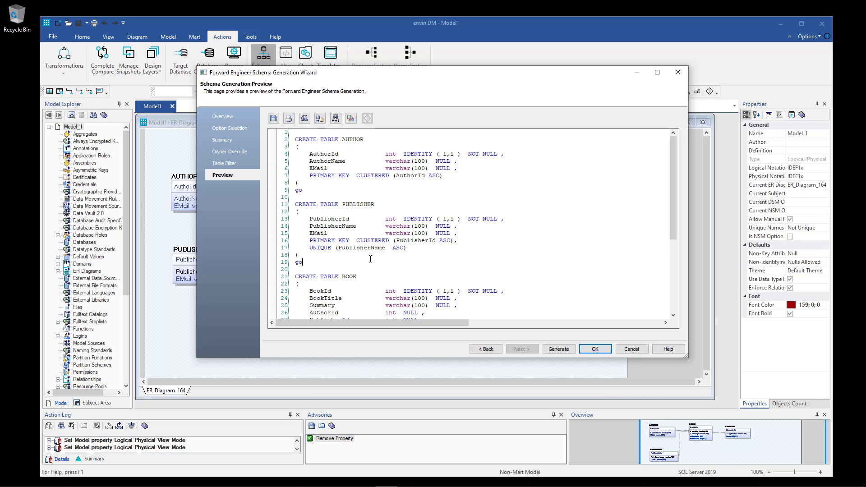
pyautogui.doubleClick(420, 219)
pyautogui.moveTo(295, 240); pyautogui.dragTo(474, 239)
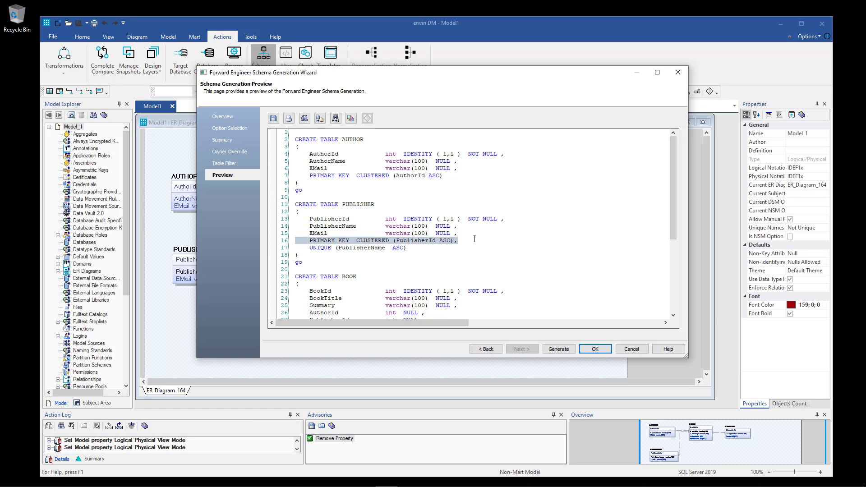
pyautogui.moveTo(309, 247); pyautogui.dragTo(418, 249)
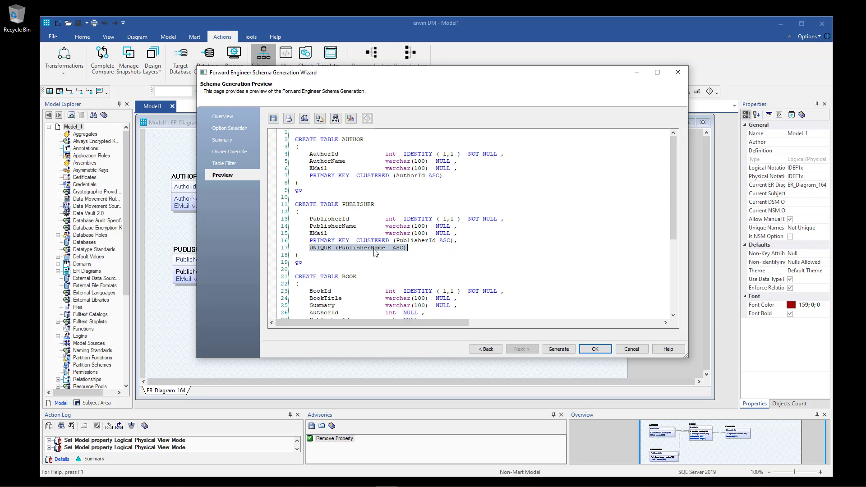
pyautogui.click(329, 226)
pyautogui.doubleClick(329, 226)
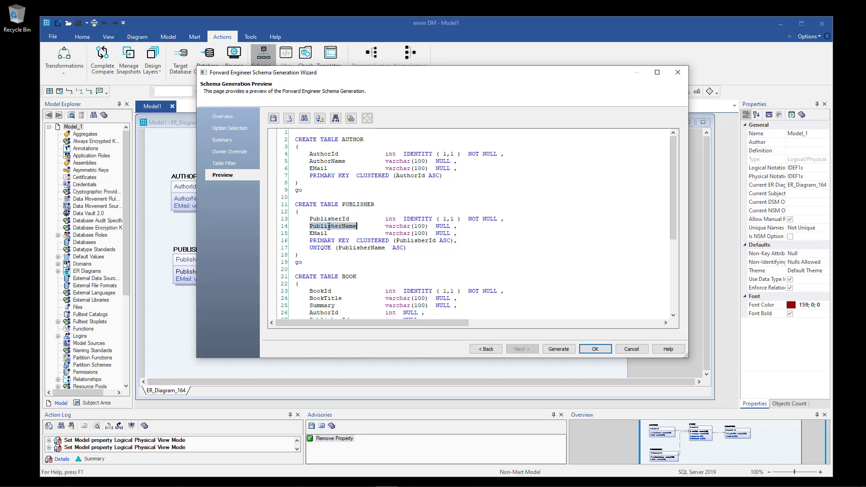
pyautogui.scroll(-1, 514, 253)
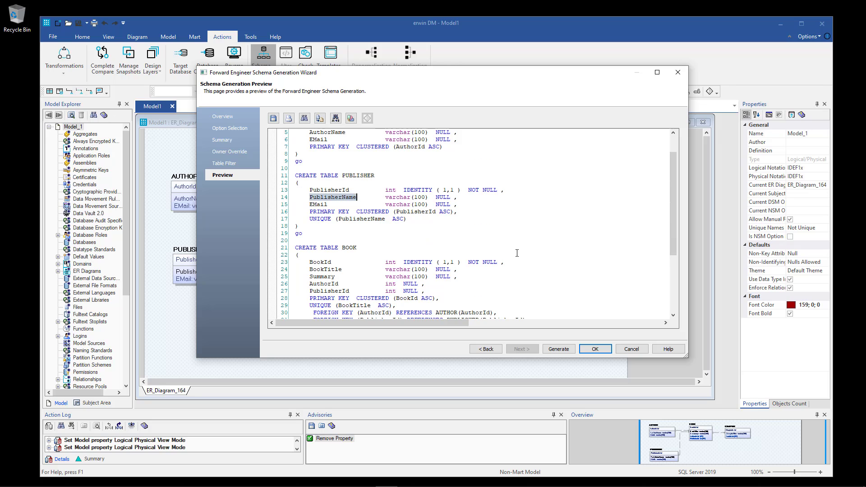
pyautogui.scroll(-1, 517, 253)
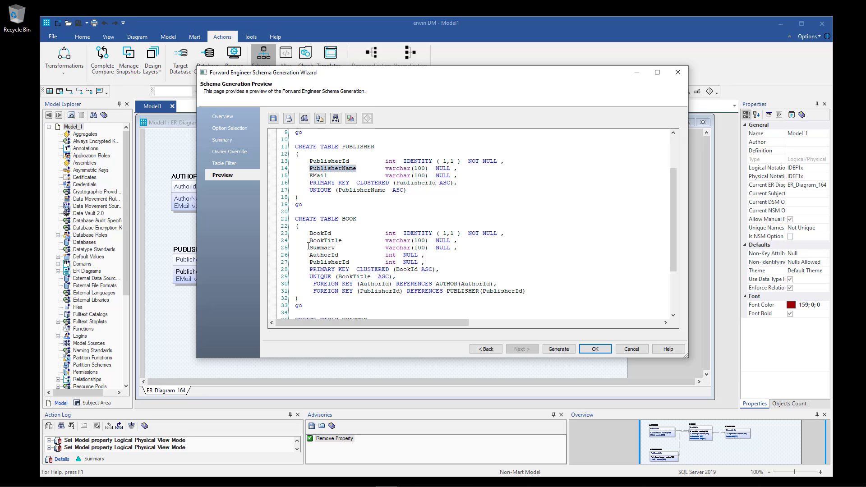
pyautogui.moveTo(296, 269); pyautogui.dragTo(453, 269)
pyautogui.doubleClick(418, 232)
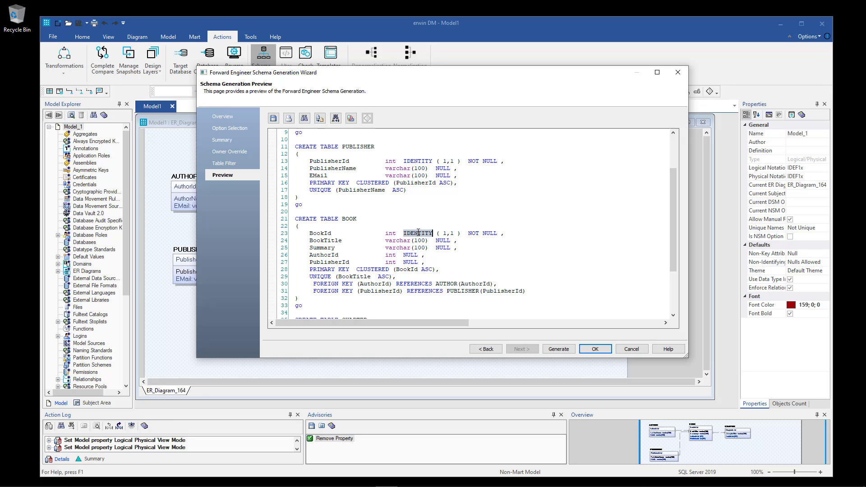
pyautogui.doubleClick(326, 242)
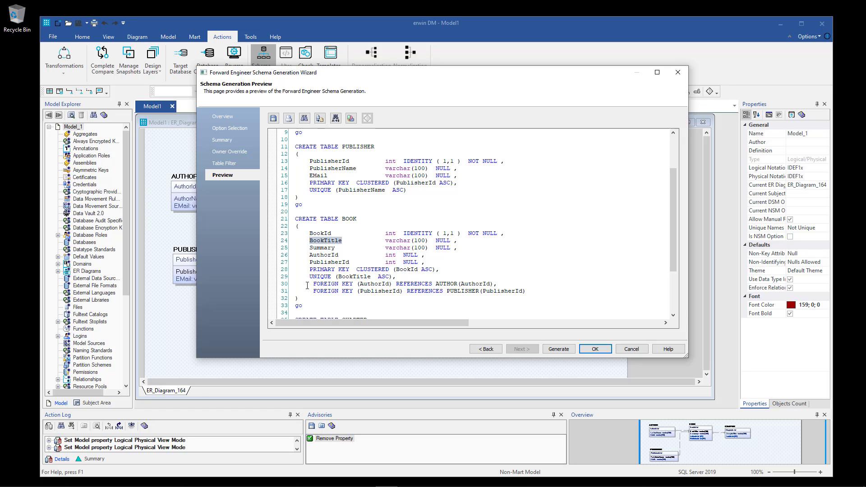
pyautogui.moveTo(309, 277); pyautogui.dragTo(406, 278)
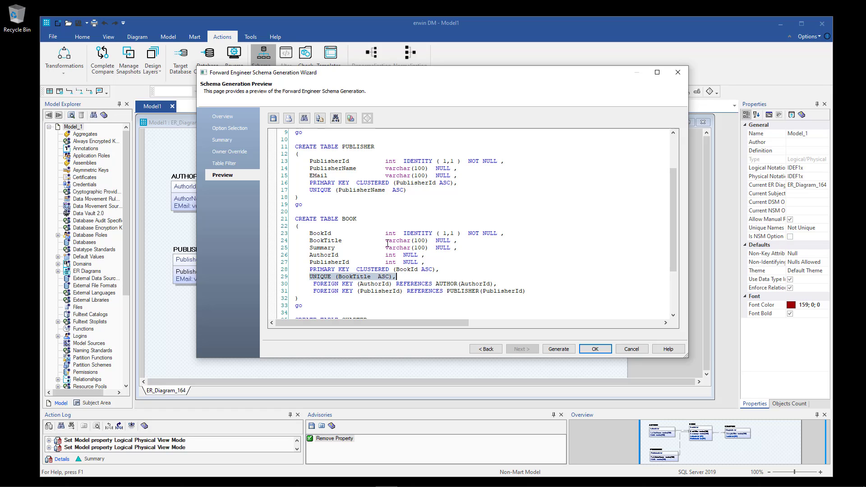
pyautogui.moveTo(386, 242); pyautogui.dragTo(457, 240)
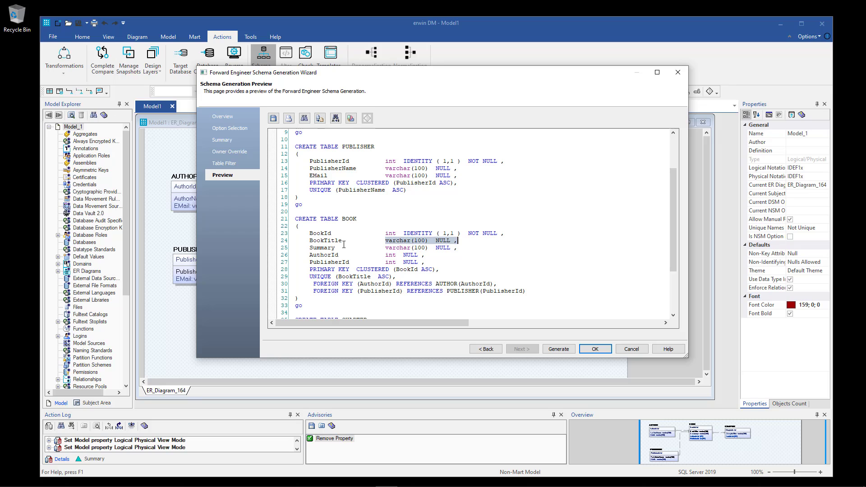
pyautogui.moveTo(296, 255); pyautogui.dragTo(434, 258)
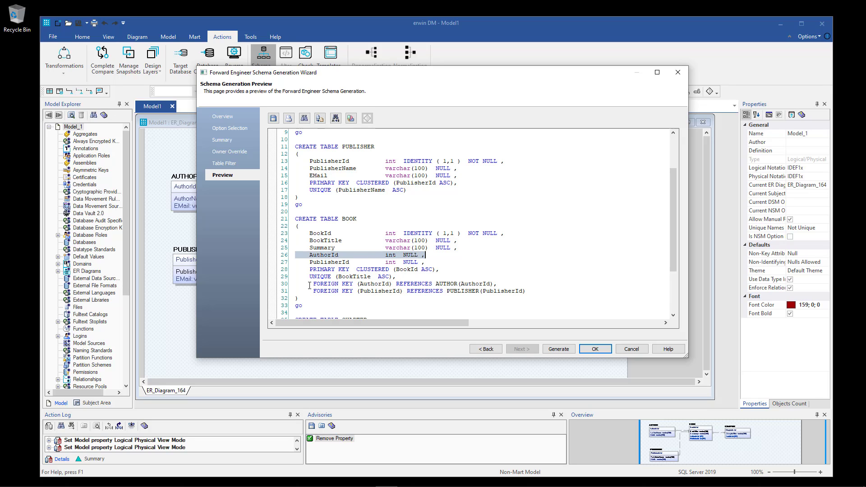
pyautogui.moveTo(310, 285); pyautogui.dragTo(500, 284)
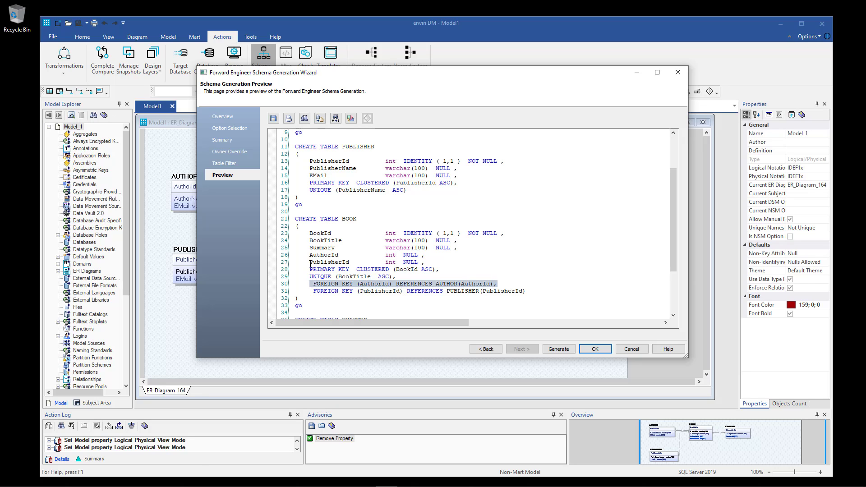
pyautogui.moveTo(310, 263); pyautogui.dragTo(419, 264)
pyautogui.moveTo(310, 285); pyautogui.dragTo(527, 291)
pyautogui.scroll(-1, 381, 245)
pyautogui.scroll(-1, 381, 245)
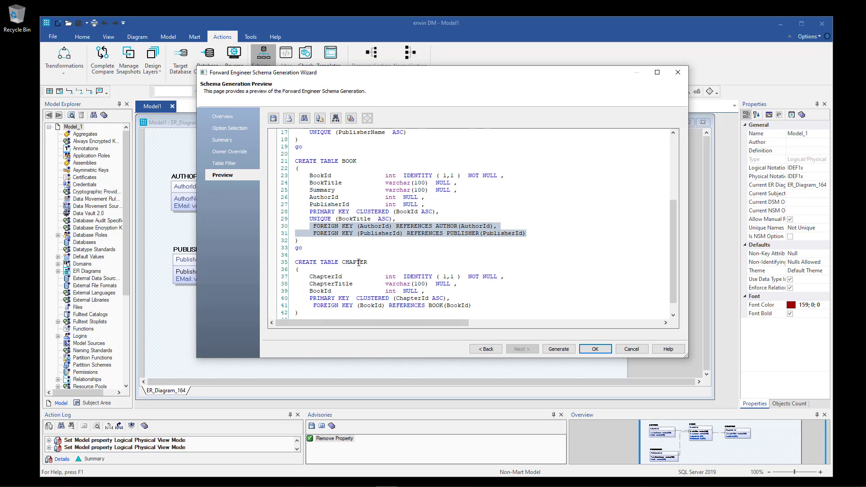
pyautogui.doubleClick(335, 277)
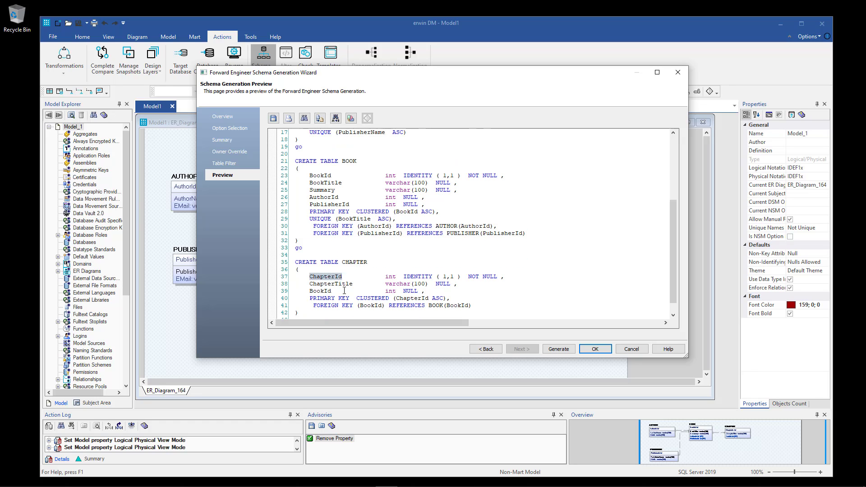
pyautogui.doubleClick(416, 276)
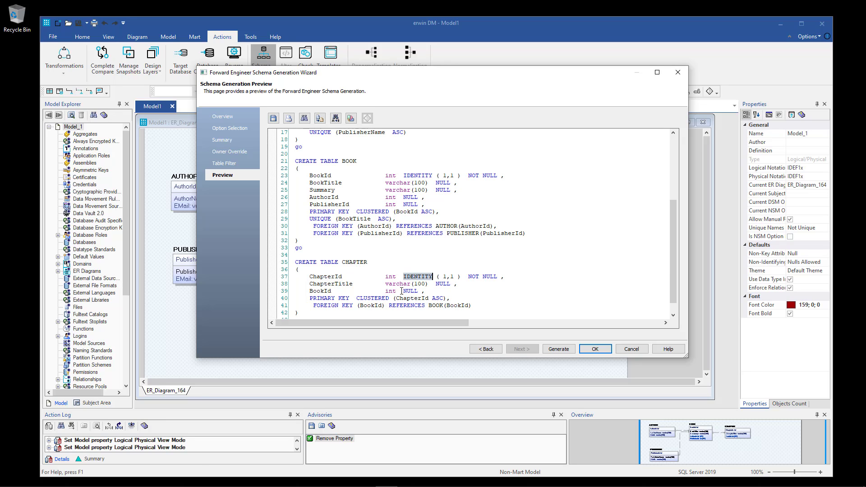
pyautogui.doubleClick(321, 298)
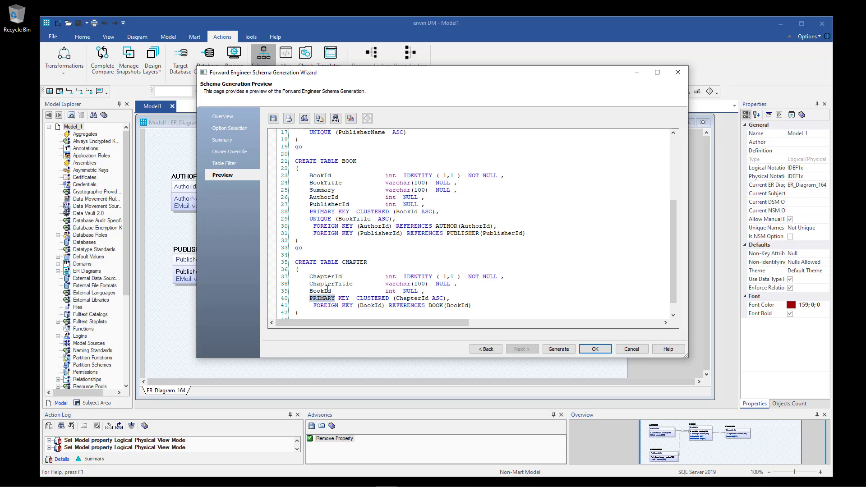
pyautogui.doubleClick(326, 290)
pyautogui.moveTo(312, 306); pyautogui.dragTo(472, 306)
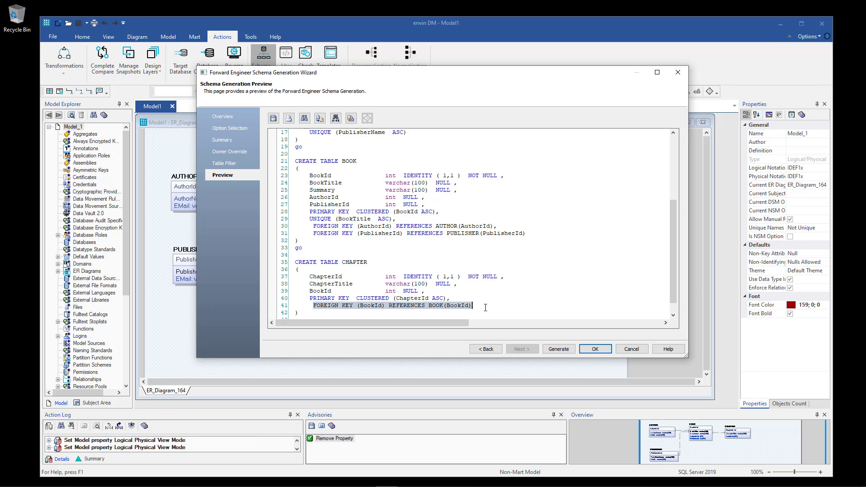
pyautogui.scroll(-2, 494, 280)
pyautogui.scroll(7, 501, 278)
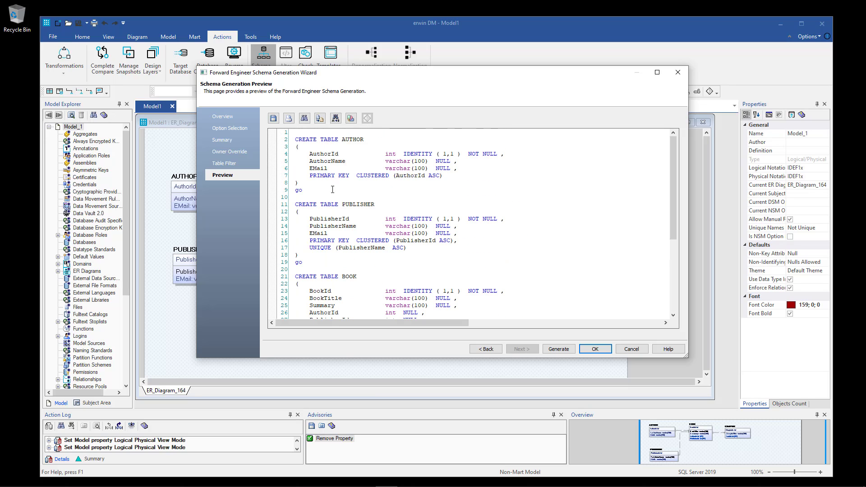
# Save the previewed SQL script as Book Tables.sql in C:\Temp\erwin Data Modeler.
pyautogui.click(274, 118)
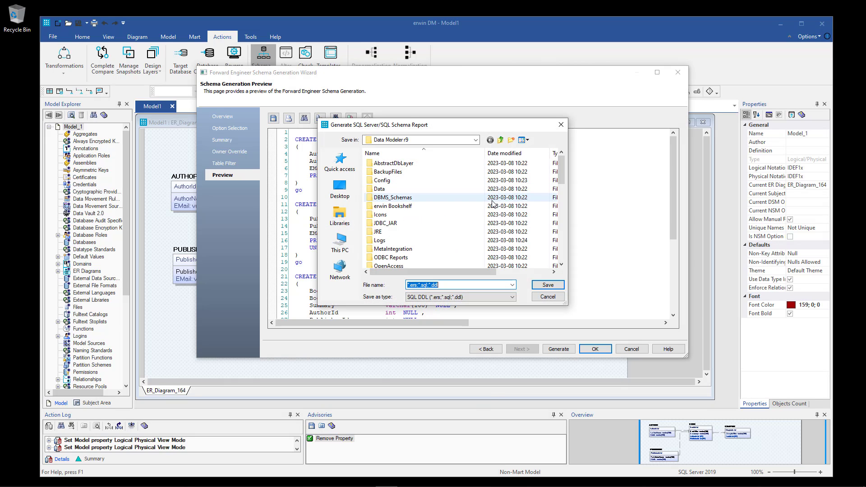
pyautogui.click(339, 244)
pyautogui.scroll(-3, 423, 223)
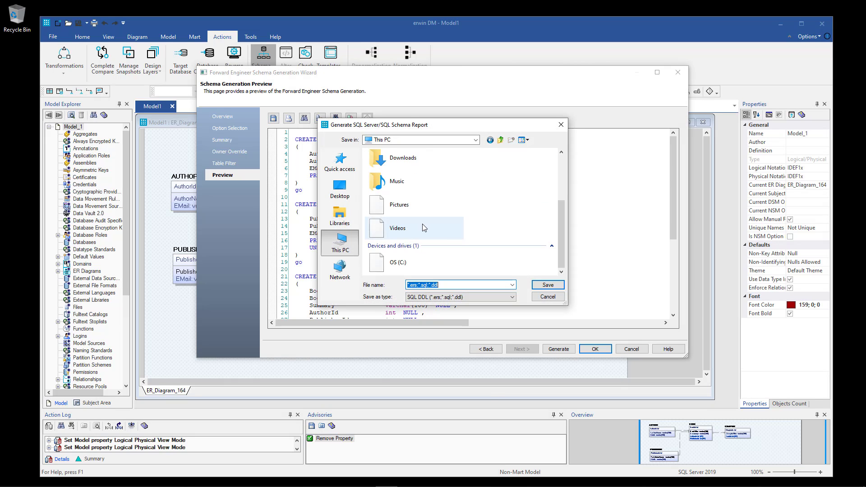
pyautogui.click(445, 264)
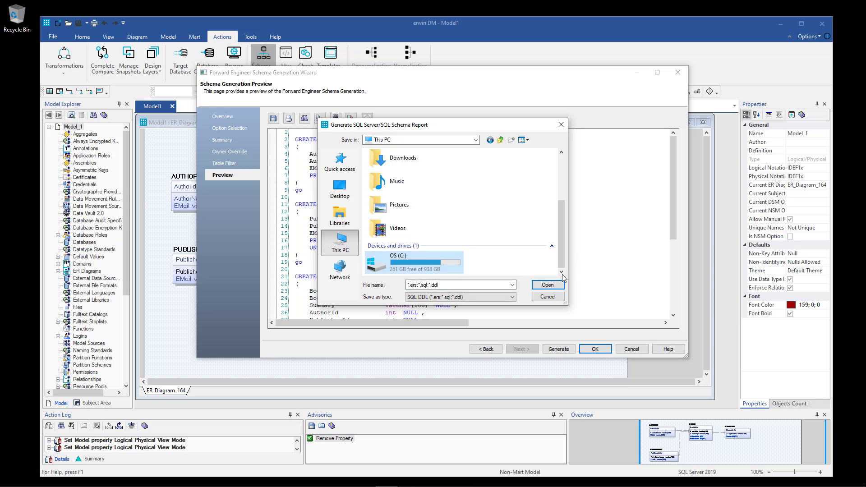
pyautogui.doubleClick(445, 261)
pyautogui.scroll(-5, 384, 180)
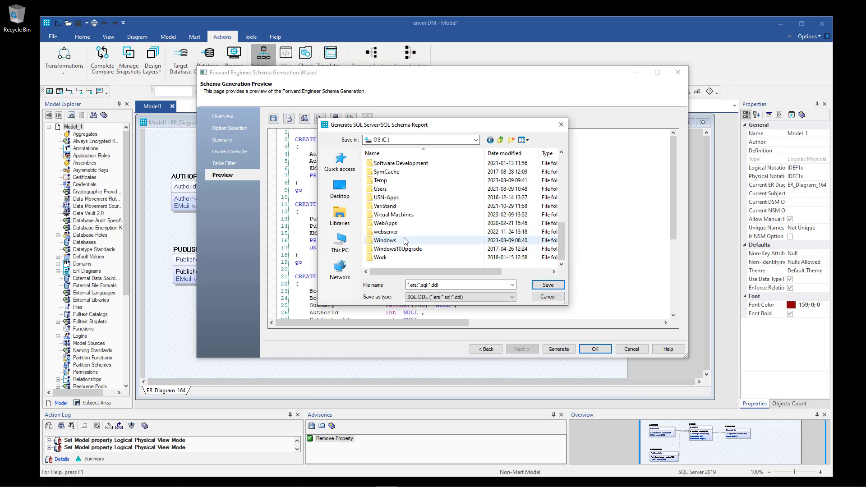
pyautogui.doubleClick(384, 181)
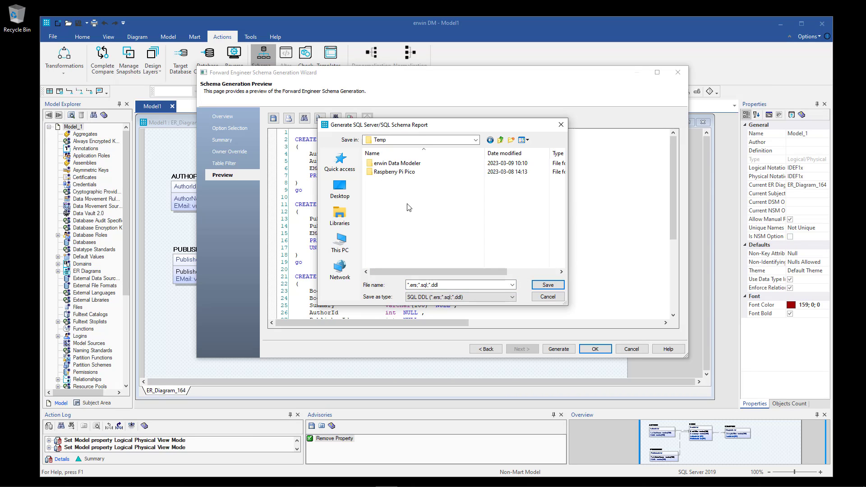
pyautogui.doubleClick(393, 162)
pyautogui.click(451, 284)
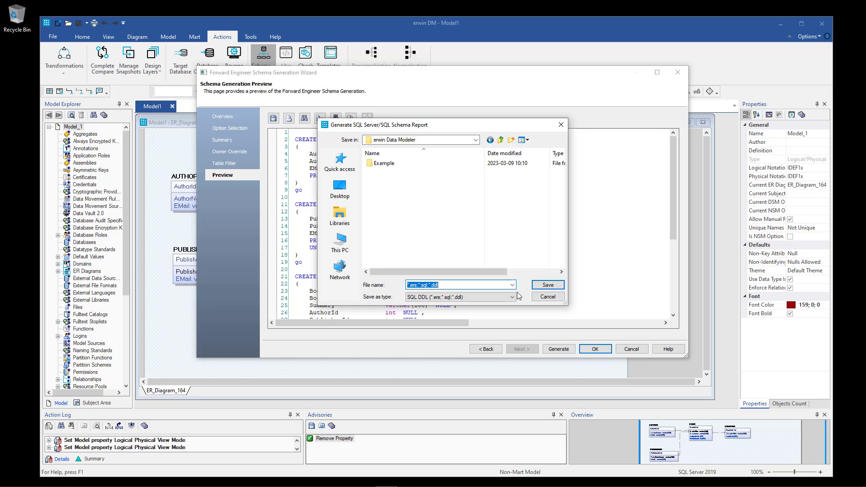
pyautogui.write('Book Tables.sql')
pyautogui.moveTo(456, 285); pyautogui.dragTo(406, 285)
pyautogui.click(453, 285)
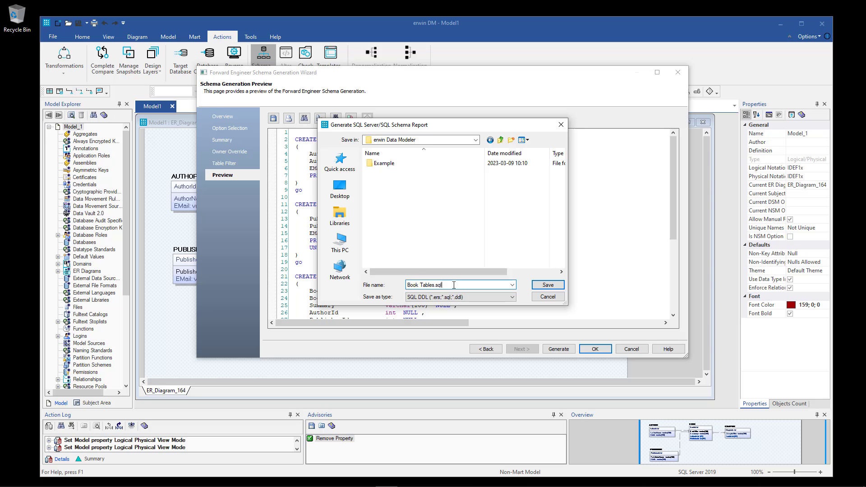
pyautogui.click(547, 286)
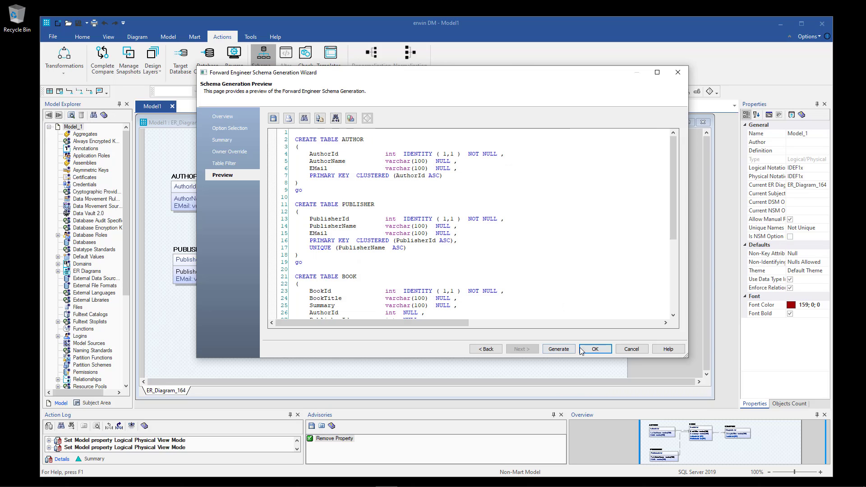
# Finish the schema generation wizard and dismiss the option set message.
pyautogui.click(596, 349)
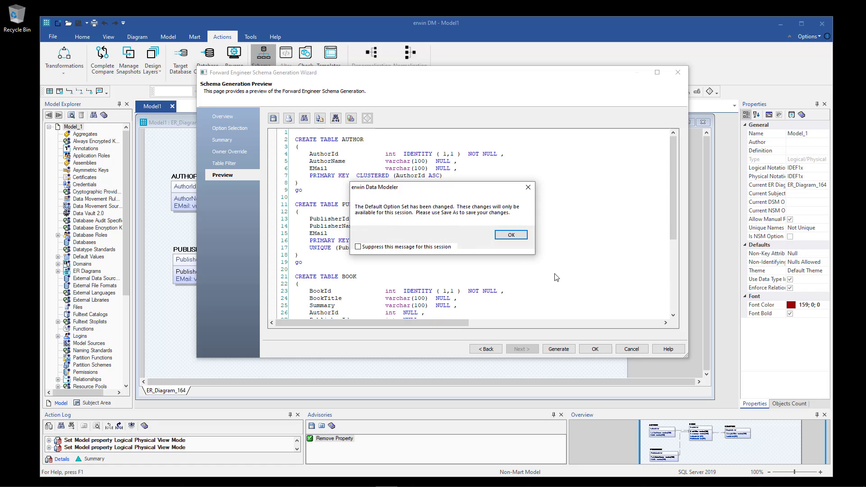
pyautogui.click(521, 236)
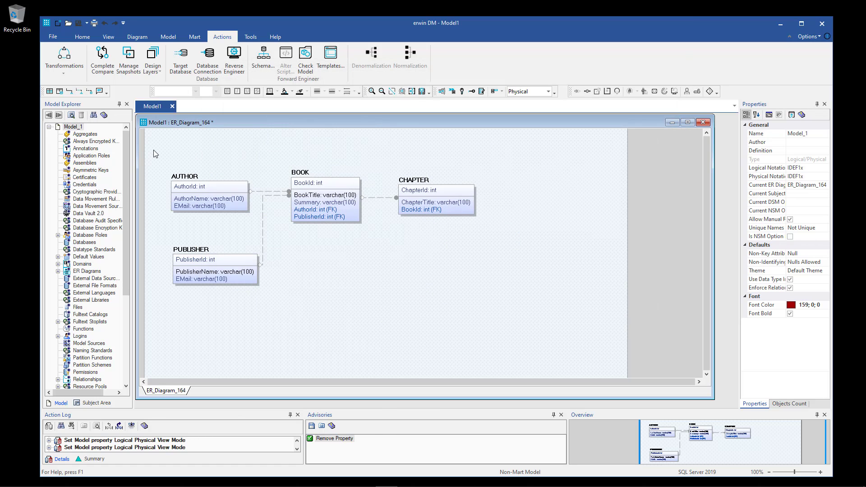
pyautogui.moveTo(146, 149); pyautogui.dragTo(528, 330)
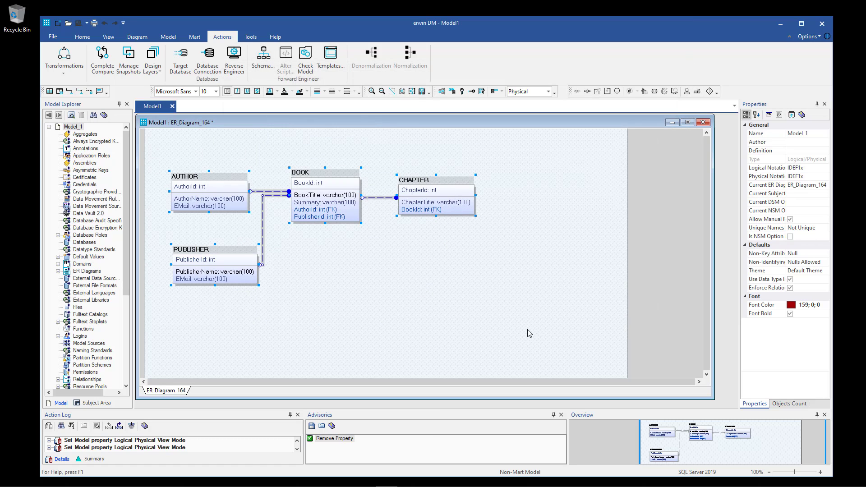
pyautogui.click(529, 333)
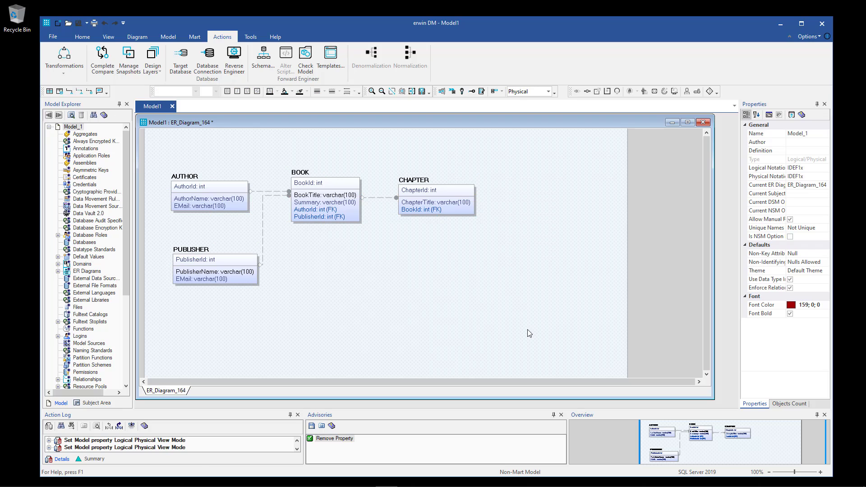
# Save the model as Book System.erwin.
pyautogui.click(53, 36)
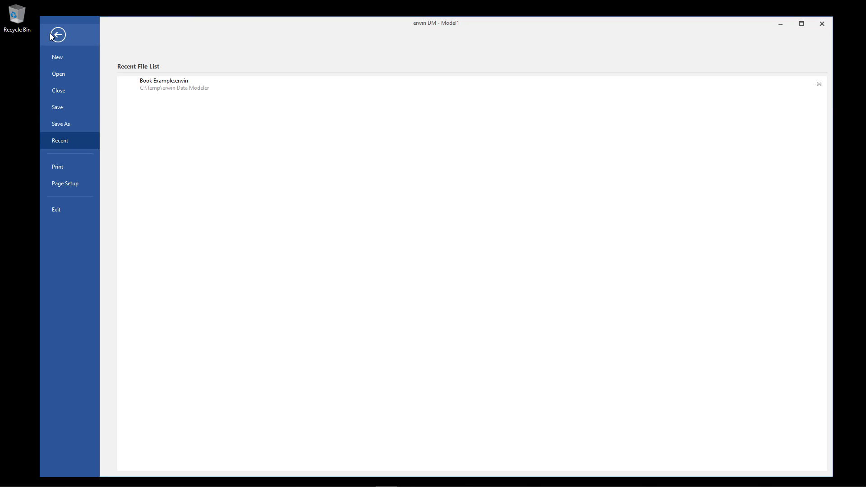
pyautogui.click(66, 107)
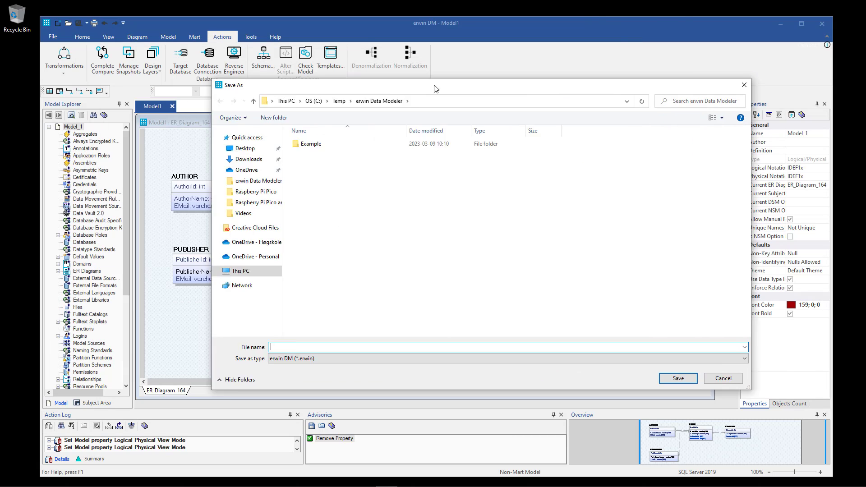
pyautogui.moveTo(436, 88); pyautogui.dragTo(472, 95)
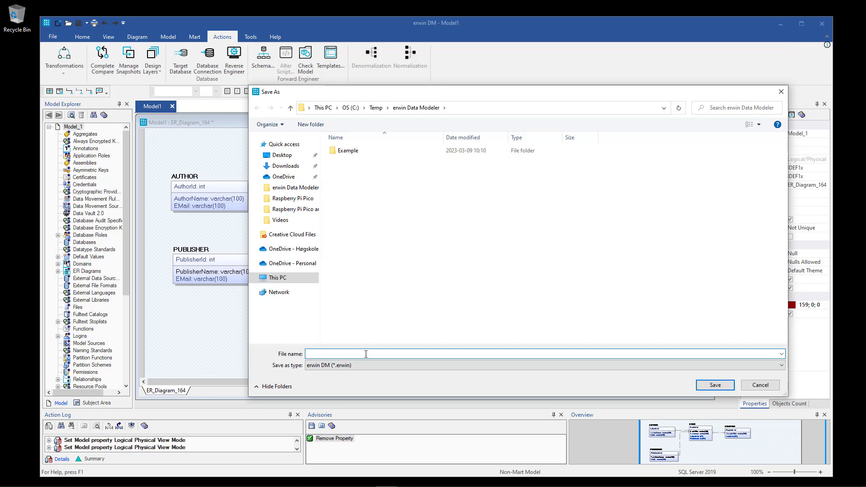
pyautogui.write('Book System.erwin')
pyautogui.click(713, 386)
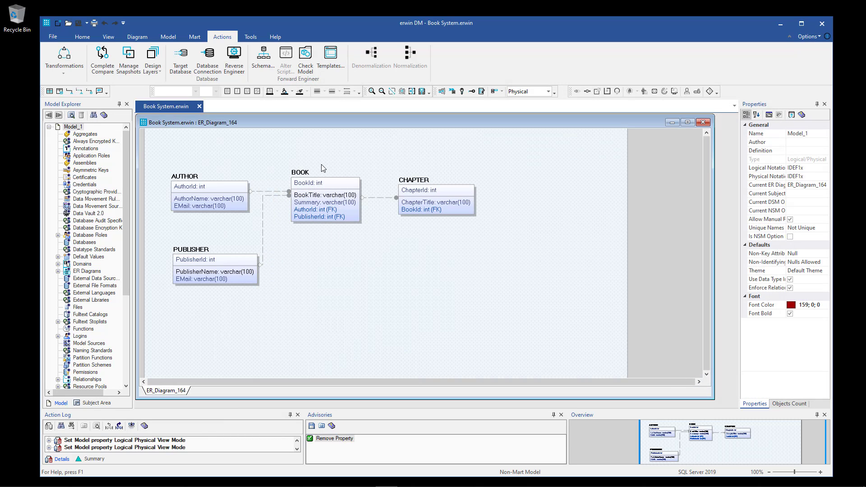
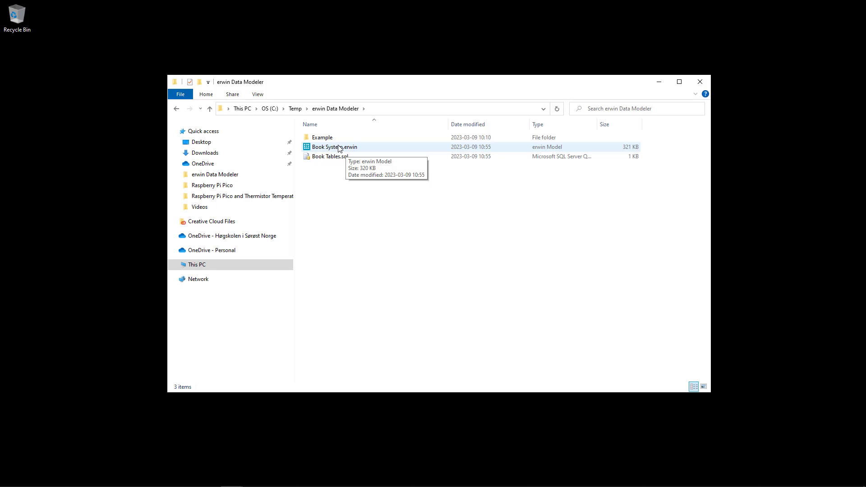
# Select Book Tables.sql in C:\Temp\erwin Data Modeler and bring up its context menu.
pyautogui.click(318, 158)
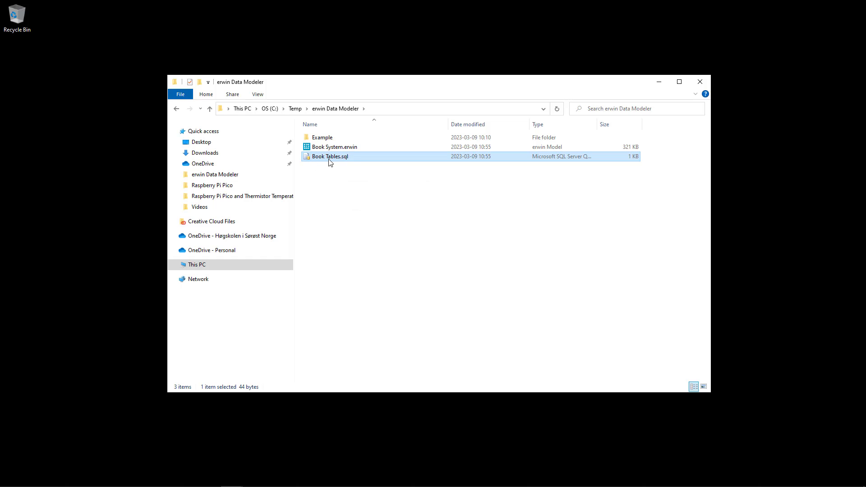
pyautogui.click(333, 175)
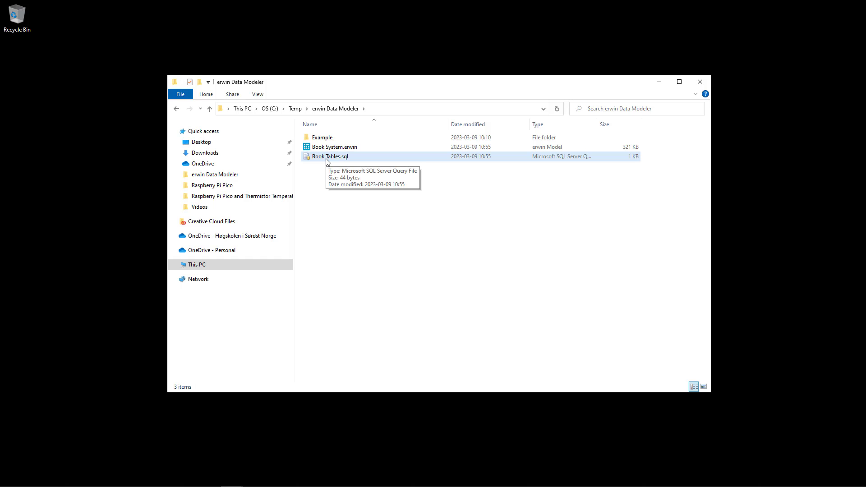
pyautogui.click(328, 161)
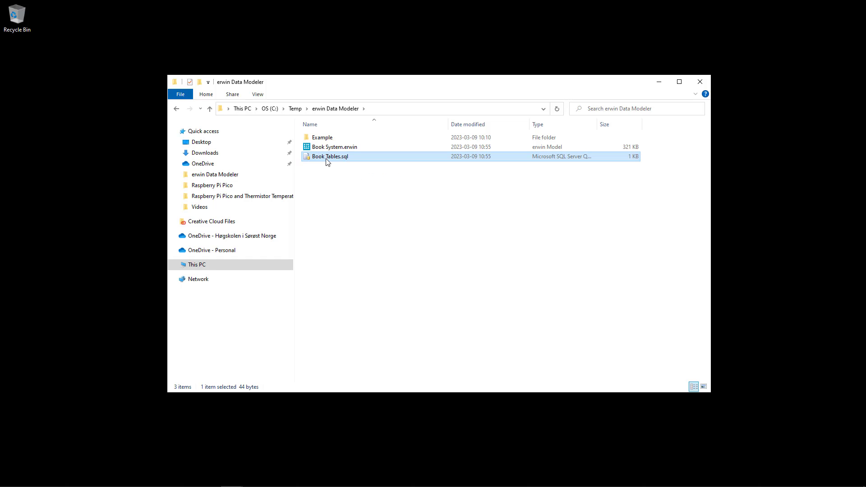
pyautogui.rightClick(327, 162)
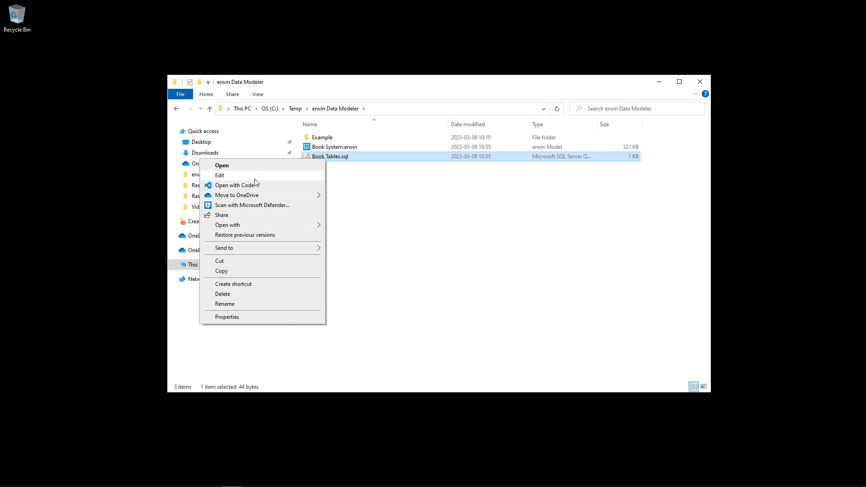
# Review the AUTHOR, PUBLISHER, BOOK and CHAPTER CREATE TABLE statements in Visual Studio Code, then close it.
pyautogui.click(241, 188)
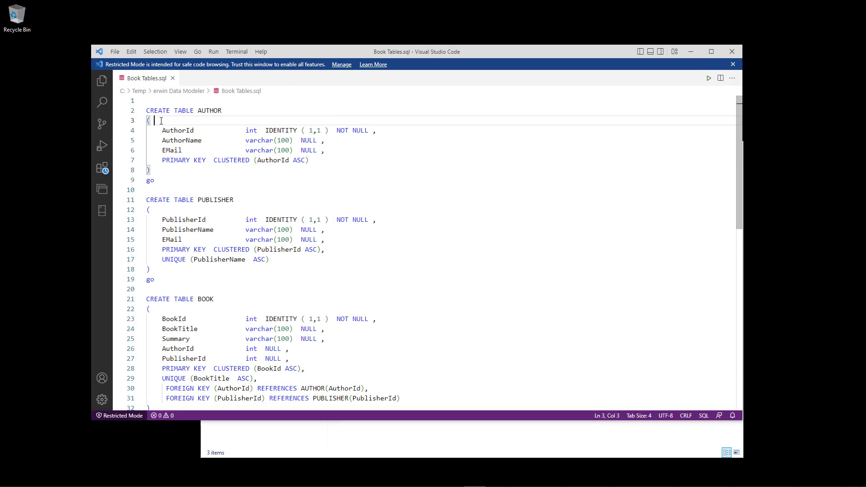
pyautogui.click(148, 115)
pyautogui.moveTo(149, 118); pyautogui.dragTo(170, 259)
pyautogui.scroll(-3, 199, 312)
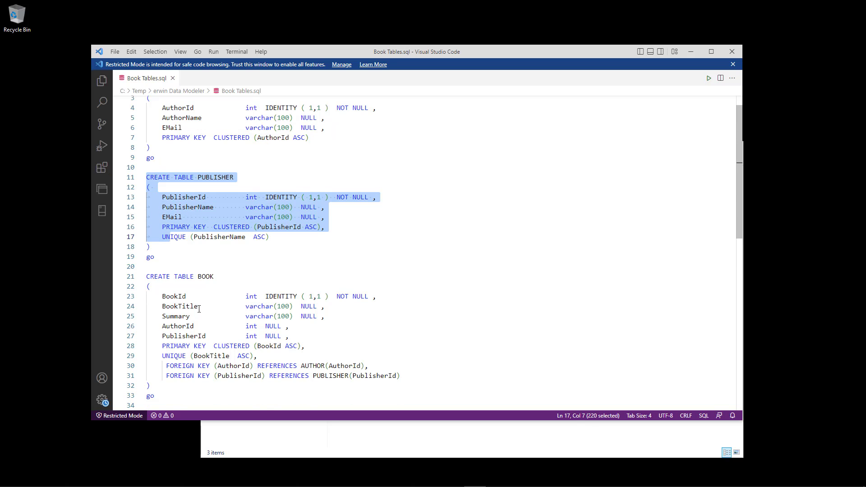
pyautogui.scroll(-4, 153, 293)
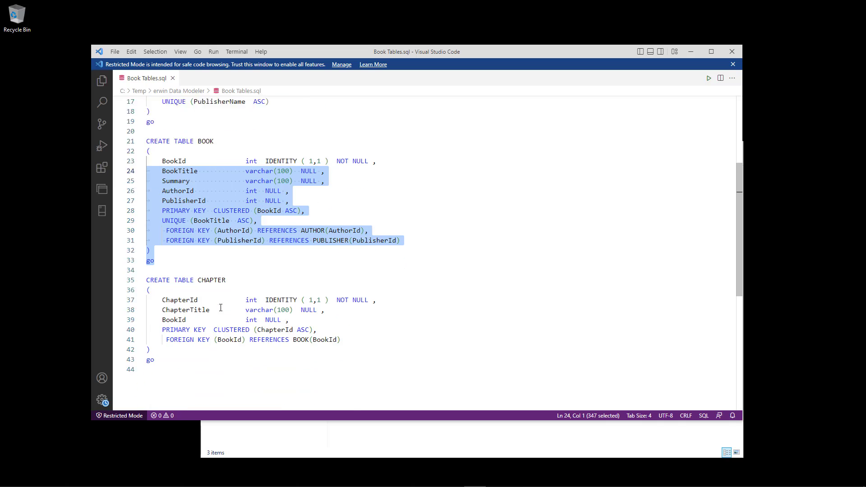
pyautogui.moveTo(169, 337); pyautogui.dragTo(150, 267)
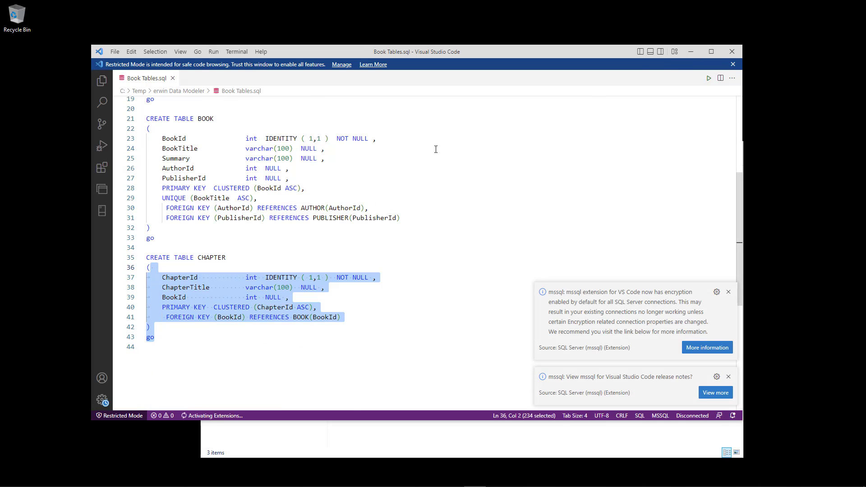
pyautogui.click(418, 158)
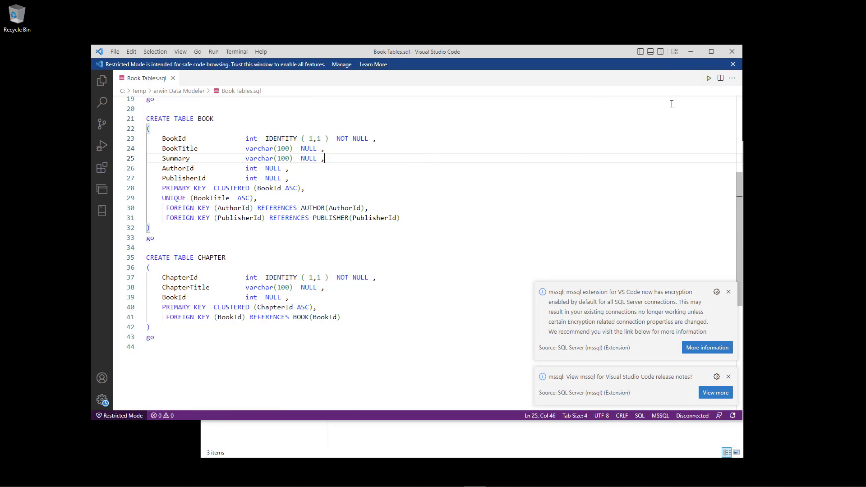
pyautogui.click(731, 52)
pyautogui.moveTo(512, 151); pyautogui.dragTo(475, 106)
# Launch SSMS and connect to SQLEXPRESS with the saved sa administrator login.
pyautogui.moveTo(343, 486)
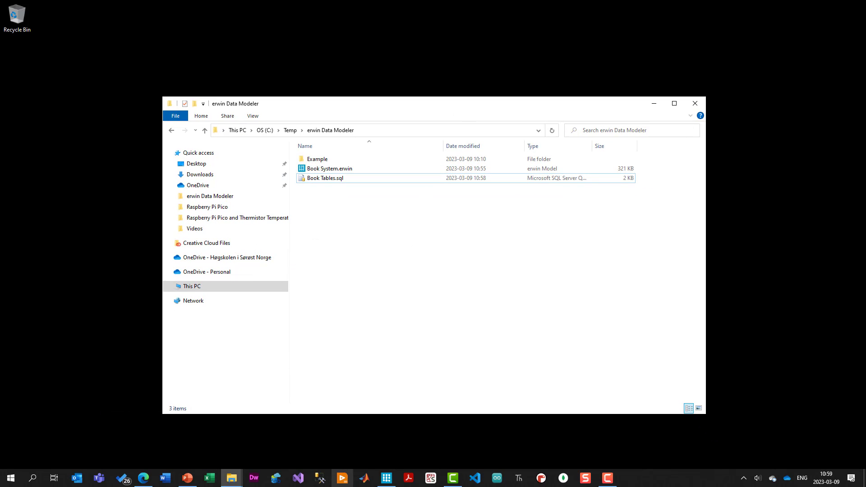
pyautogui.click(321, 479)
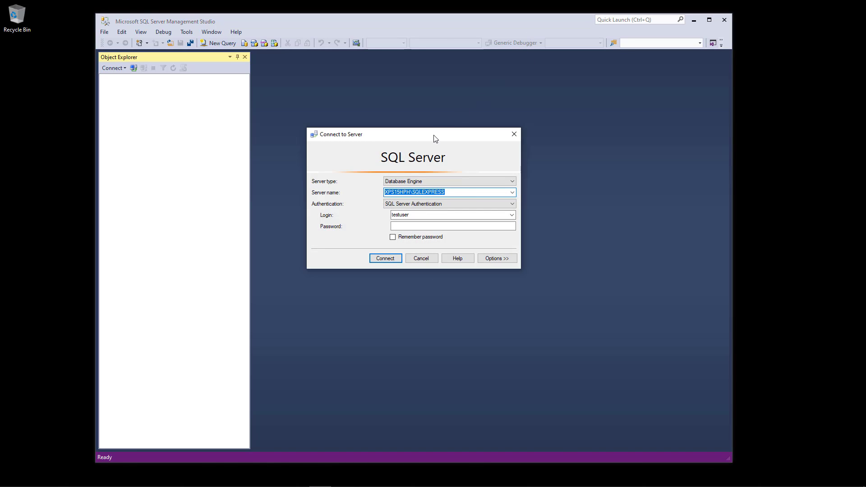
pyautogui.click(512, 215)
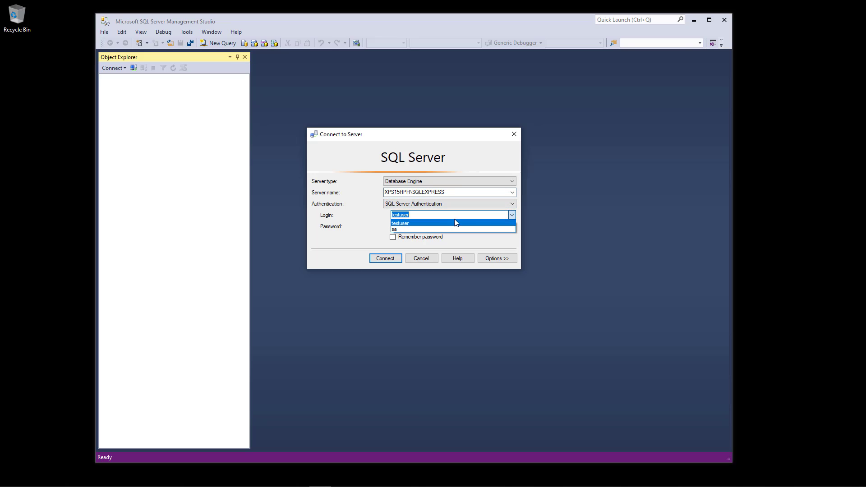
pyautogui.click(424, 226)
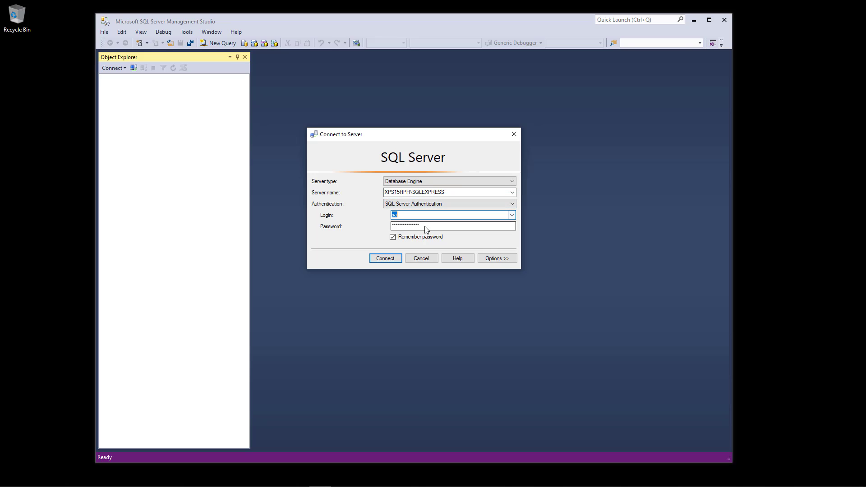
pyautogui.click(398, 227)
pyautogui.click(387, 260)
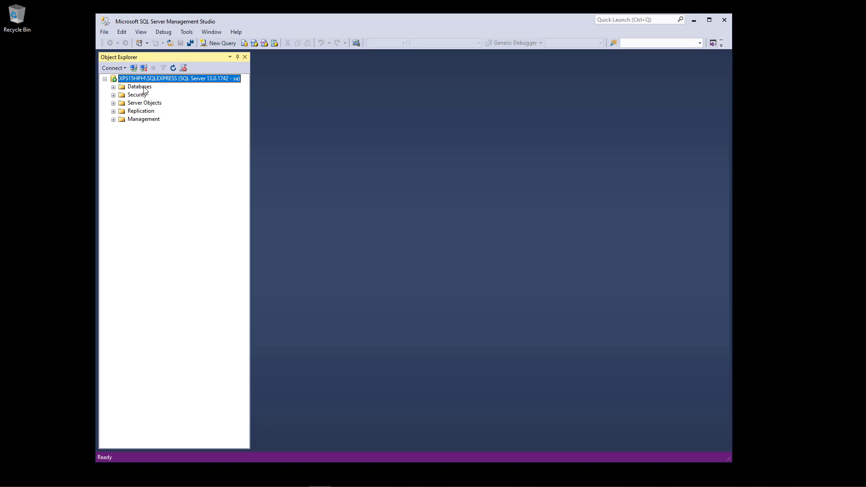
# Add a new database named BOOKEX under the server's Databases folder.
pyautogui.click(113, 87)
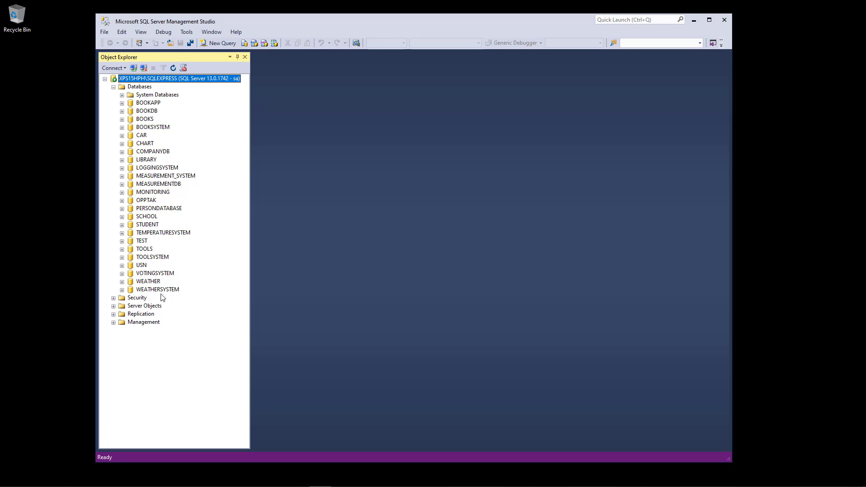
pyautogui.rightClick(138, 87)
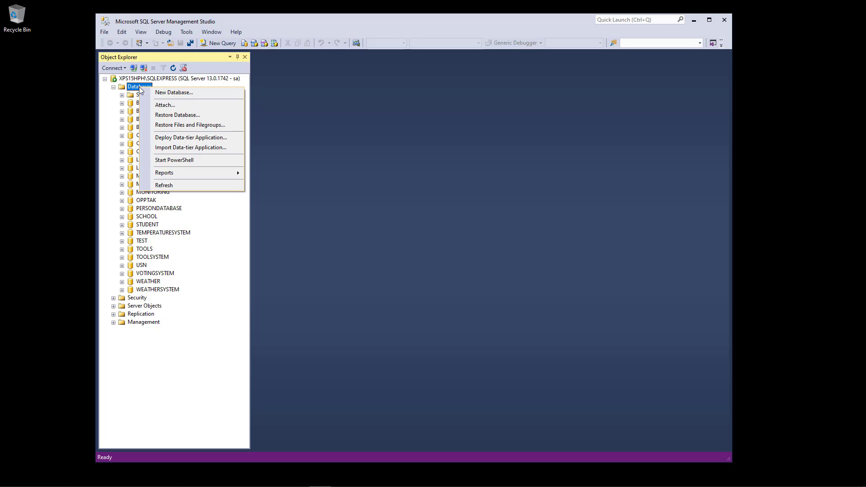
pyautogui.click(171, 93)
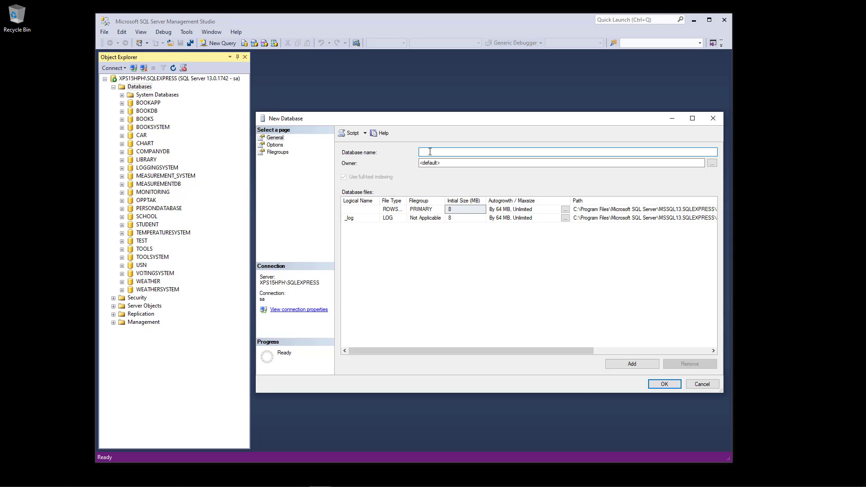
pyautogui.write('BOOKEX')
pyautogui.doubleClick(460, 153)
pyautogui.click(461, 154)
pyautogui.doubleClick(461, 153)
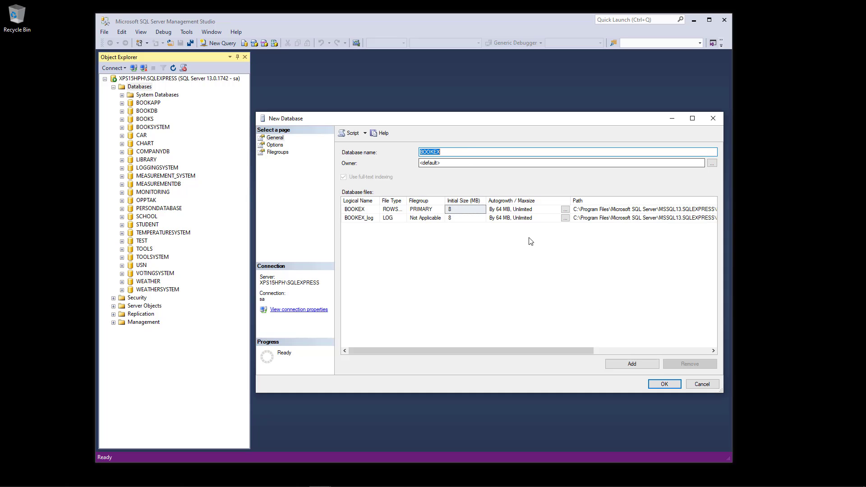
pyautogui.click(446, 153)
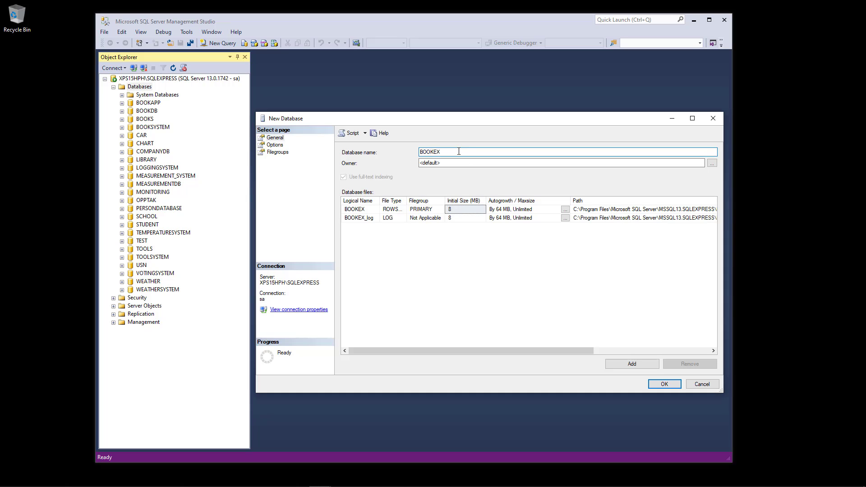
pyautogui.click(674, 385)
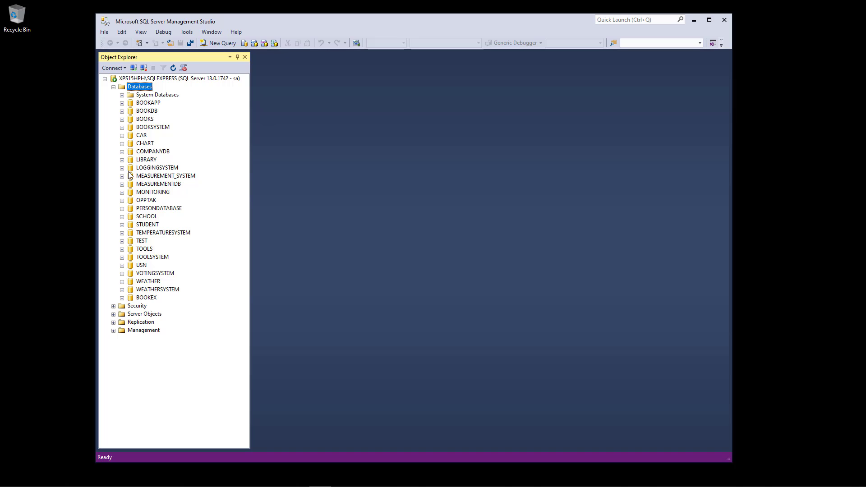
# Refresh the database list and expand BOOKEX and its Tables folder.
pyautogui.rightClick(141, 90)
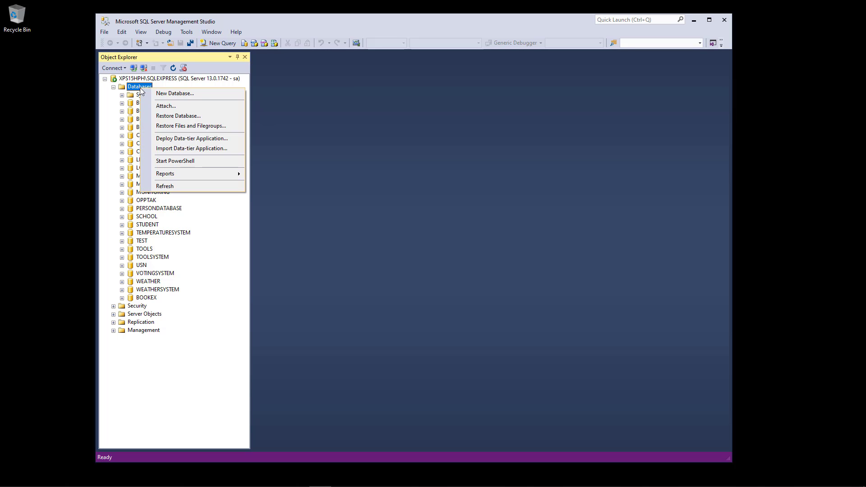
pyautogui.click(180, 186)
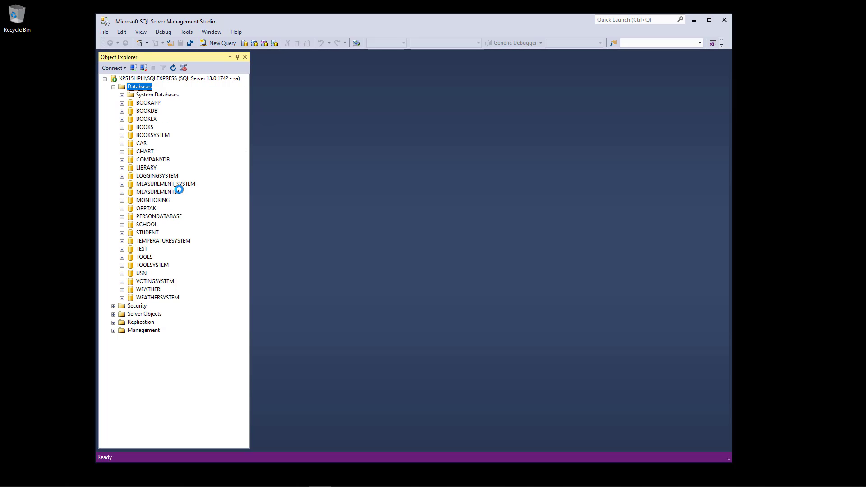
pyautogui.click(133, 120)
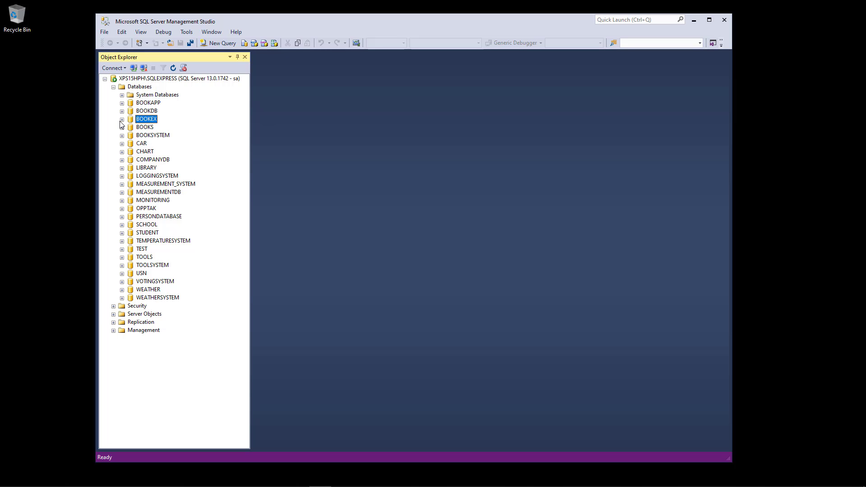
pyautogui.click(121, 119)
pyautogui.click(130, 135)
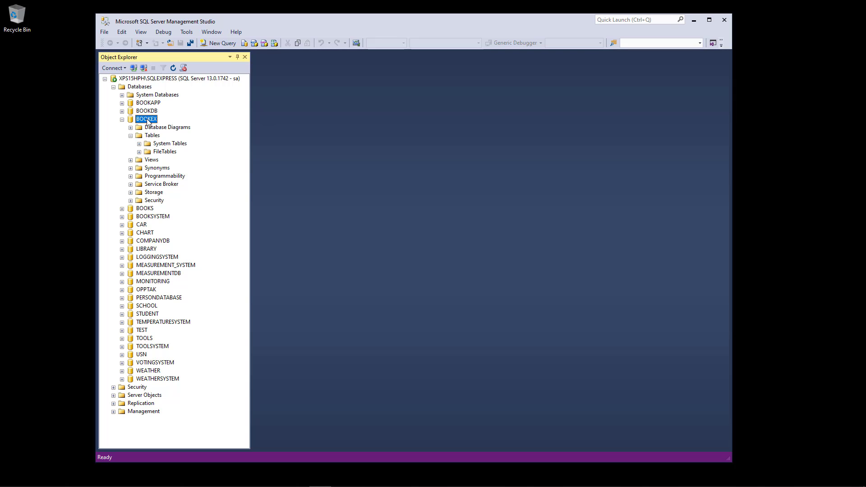
# Open a new empty query editor connected to BOOKEX.
pyautogui.rightClick(147, 119)
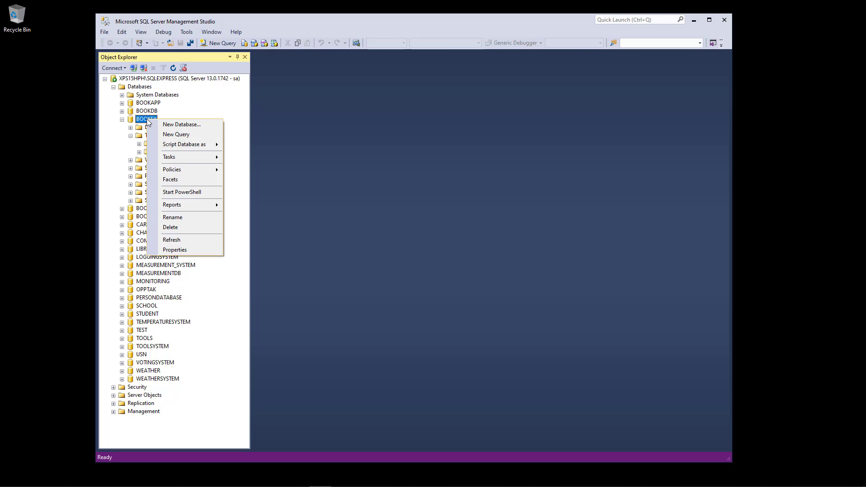
pyautogui.click(301, 158)
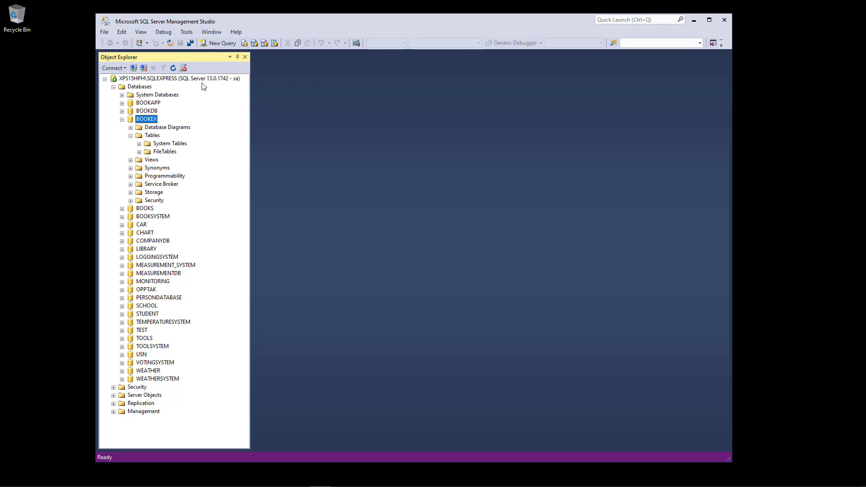
pyautogui.click(220, 46)
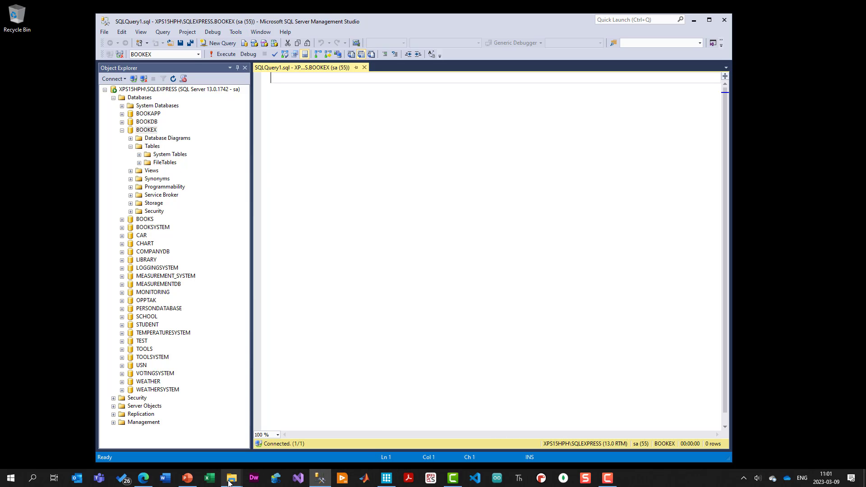
# Drag Book Tables.sql from the erwin Data Modeler folder into the SSMS query editor.
pyautogui.moveTo(229, 483)
pyautogui.click(251, 433)
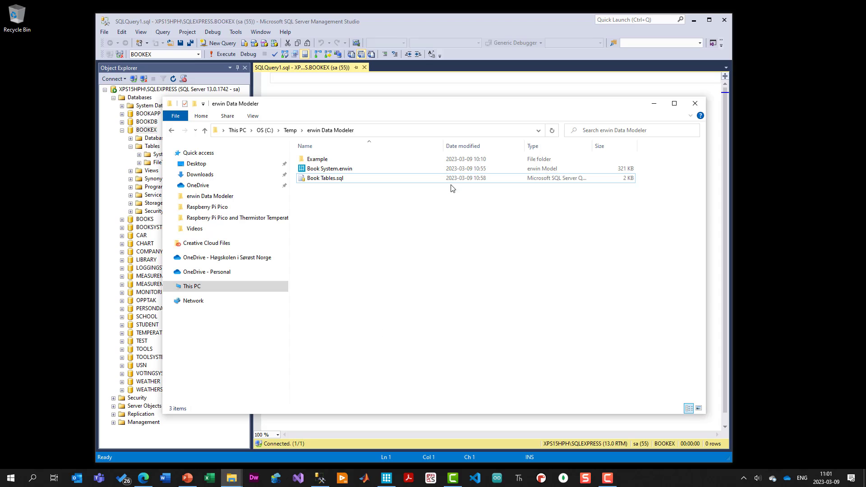
pyautogui.moveTo(448, 113); pyautogui.dragTo(573, 198)
pyautogui.click(449, 265)
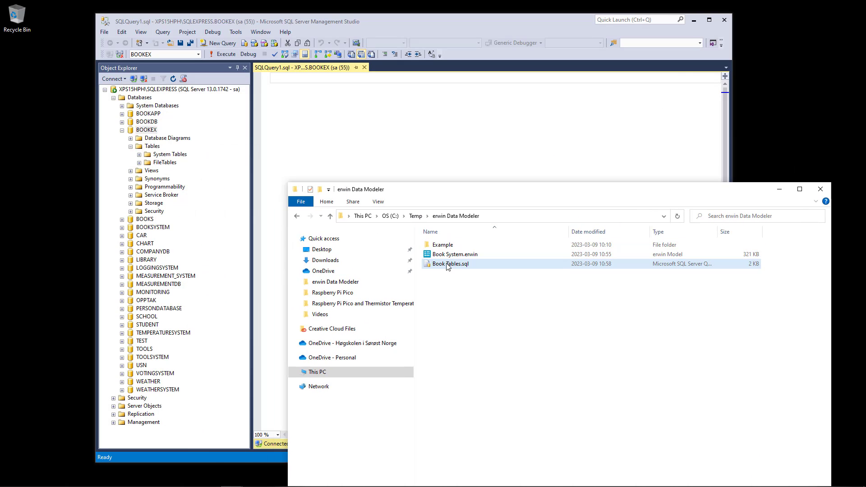
pyautogui.moveTo(456, 264); pyautogui.dragTo(391, 139)
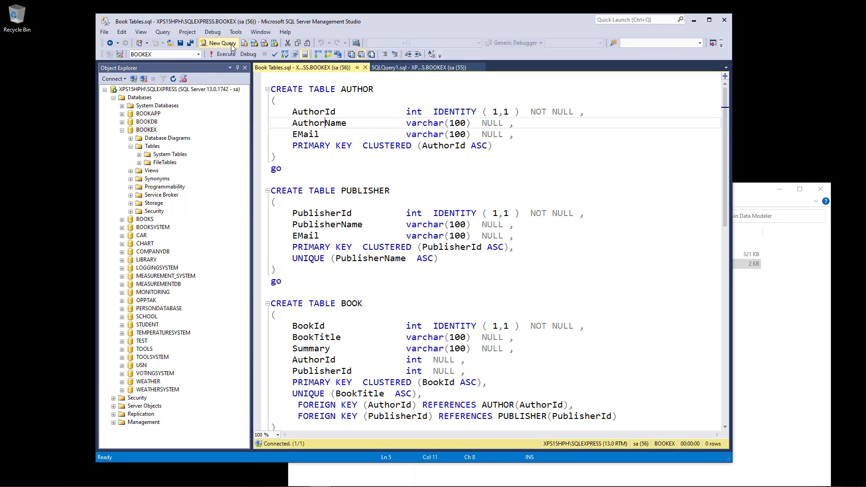
pyautogui.moveTo(469, 22); pyautogui.dragTo(449, 22)
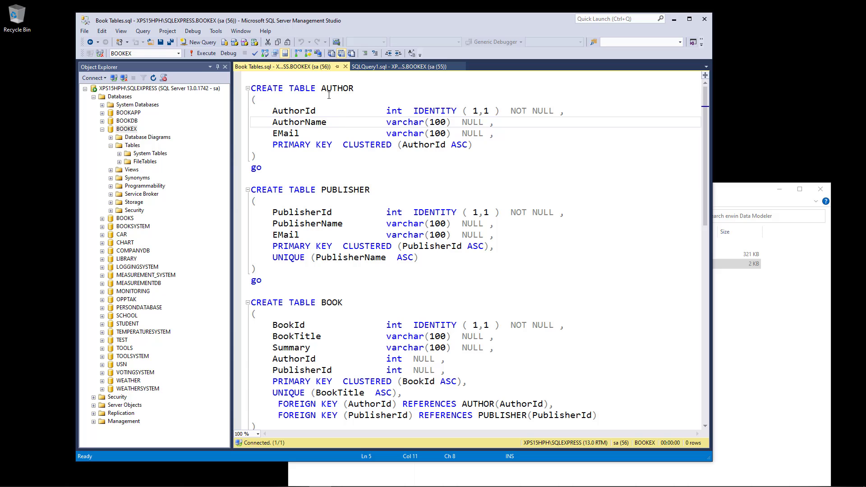
# Look over the loaded script and keep BOOKEX as its target database.
pyautogui.click(343, 86)
pyautogui.scroll(-5, 346, 222)
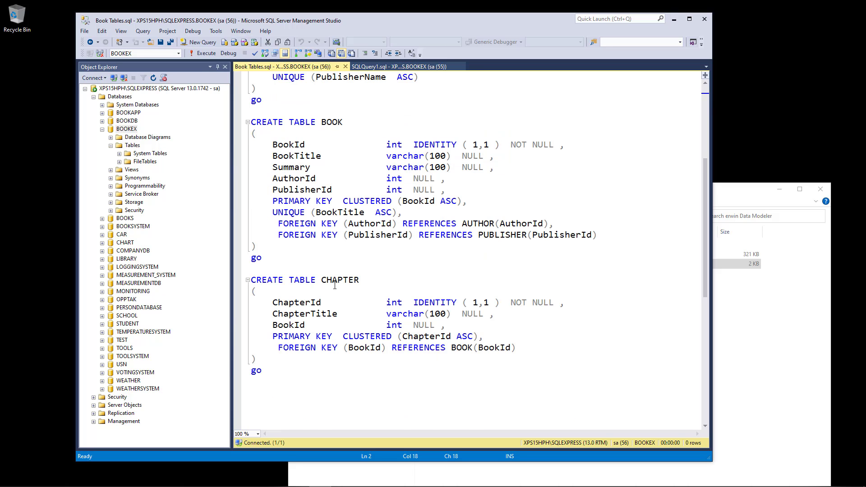
pyautogui.scroll(5, 334, 286)
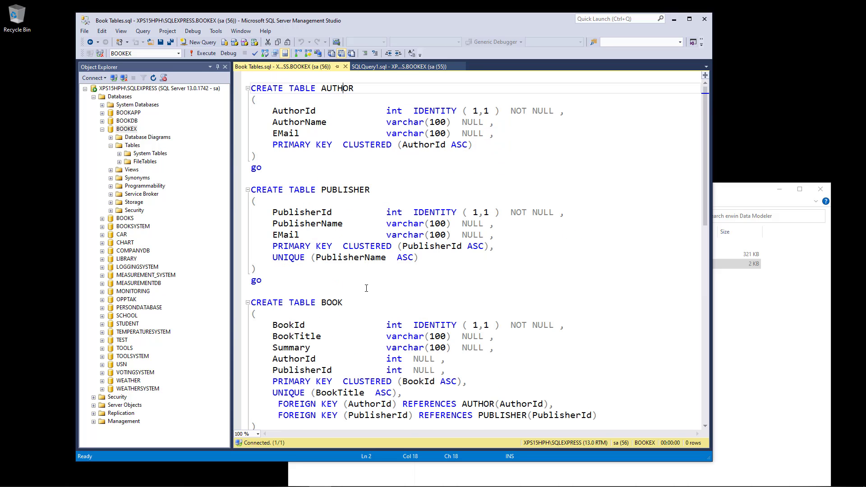
pyautogui.click(178, 53)
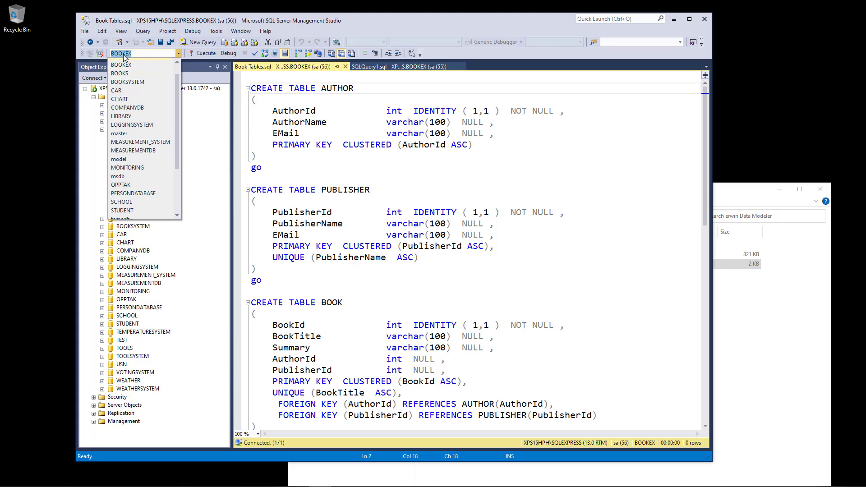
pyautogui.click(331, 166)
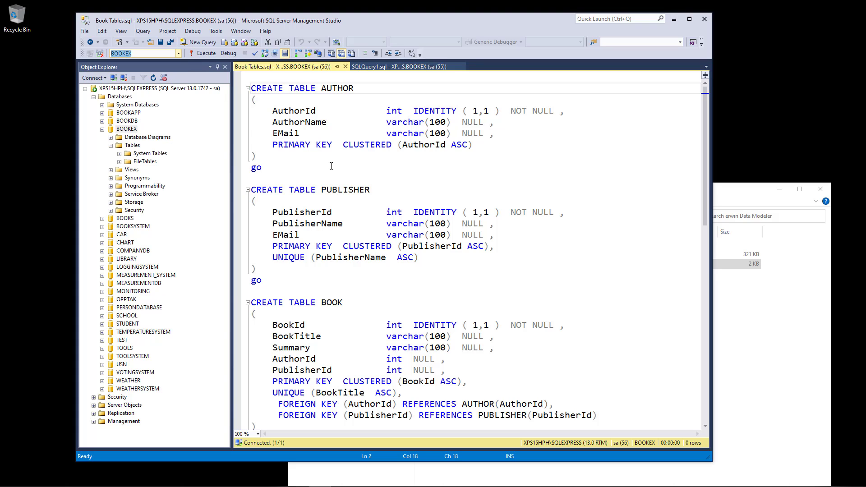
pyautogui.click(331, 166)
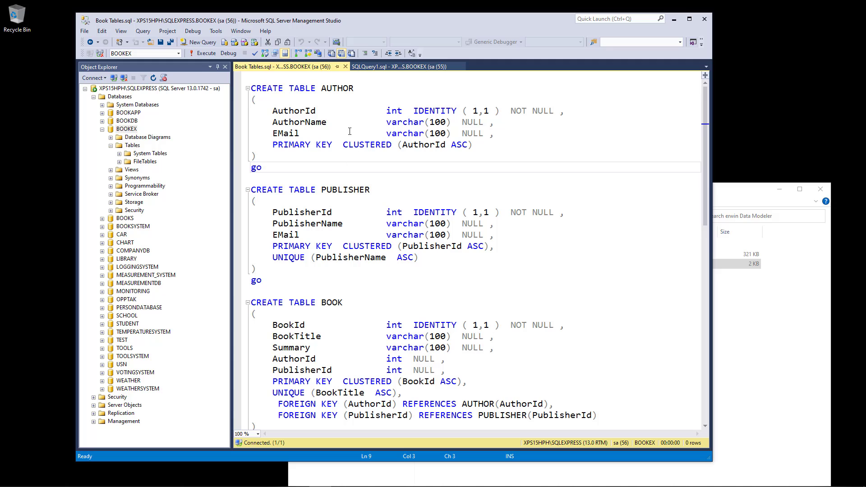
# Execute Book Tables.sql against BOOKEX and enlarge the script area above the Messages pane.
pyautogui.click(205, 54)
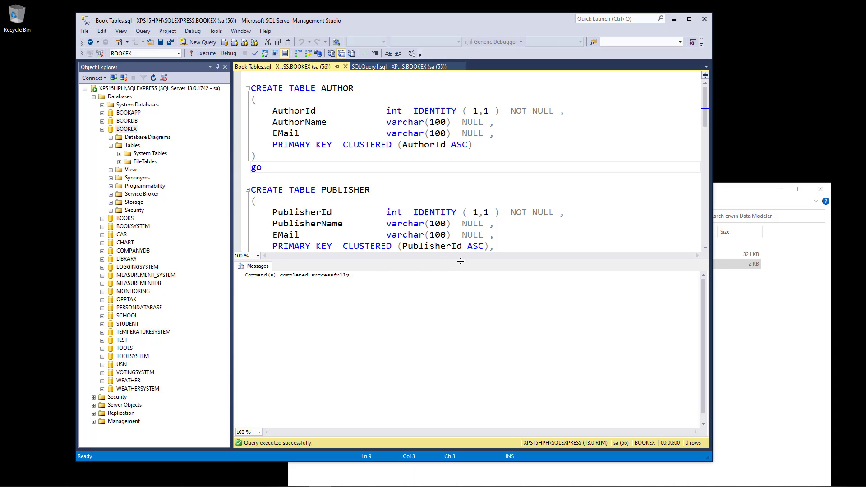
pyautogui.moveTo(461, 261); pyautogui.dragTo(461, 297)
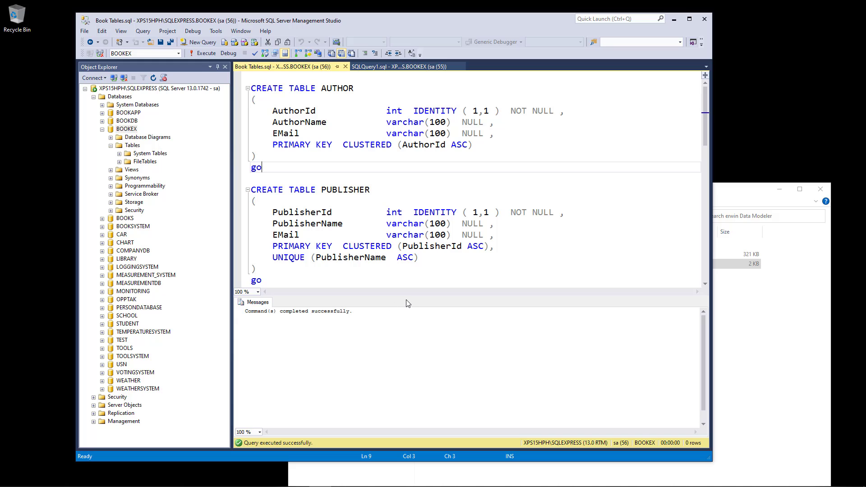
pyautogui.rightClick(128, 129)
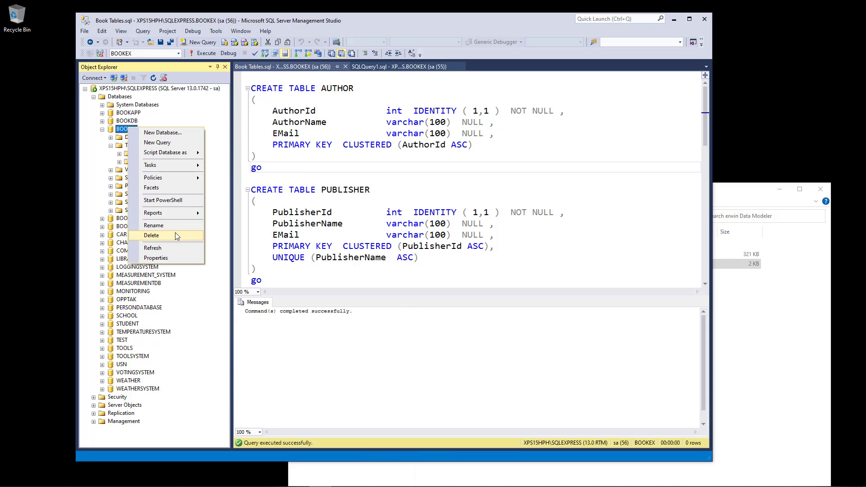
# Refresh BOOKEX and expand Tables to show dbo.AUTHOR, dbo.BOOK, dbo.CHAPTER and dbo.PUBLISHER.
pyautogui.click(175, 248)
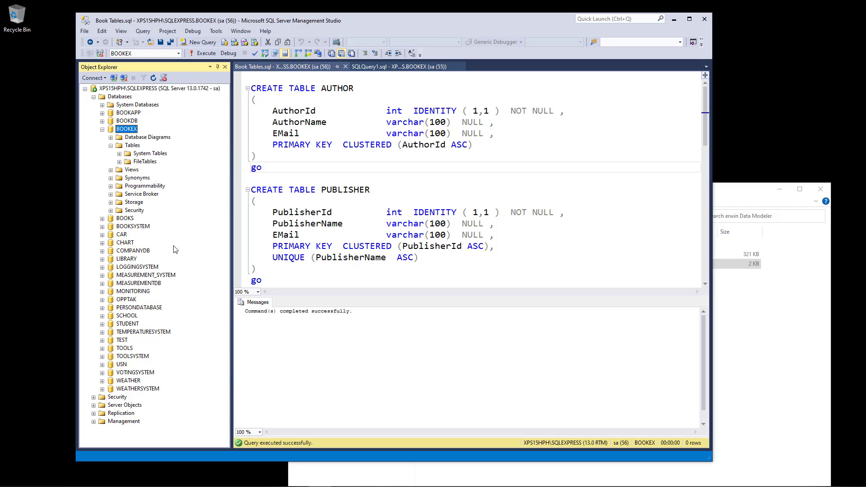
pyautogui.click(110, 146)
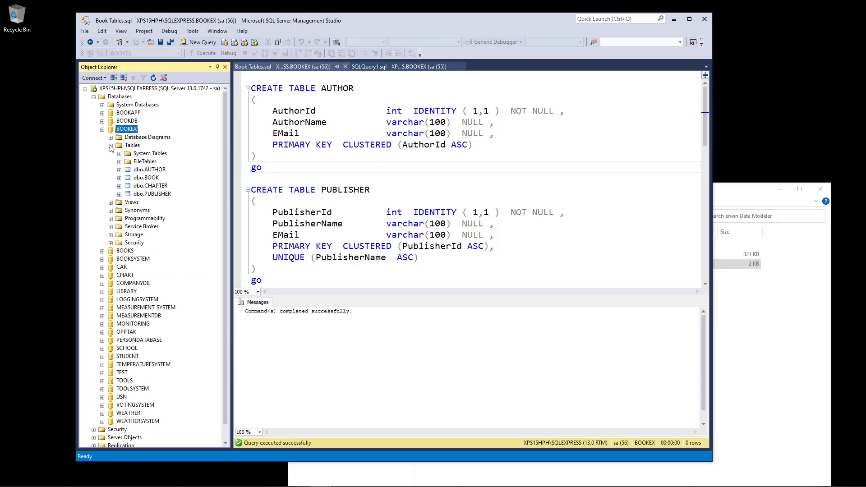
pyautogui.click(155, 170)
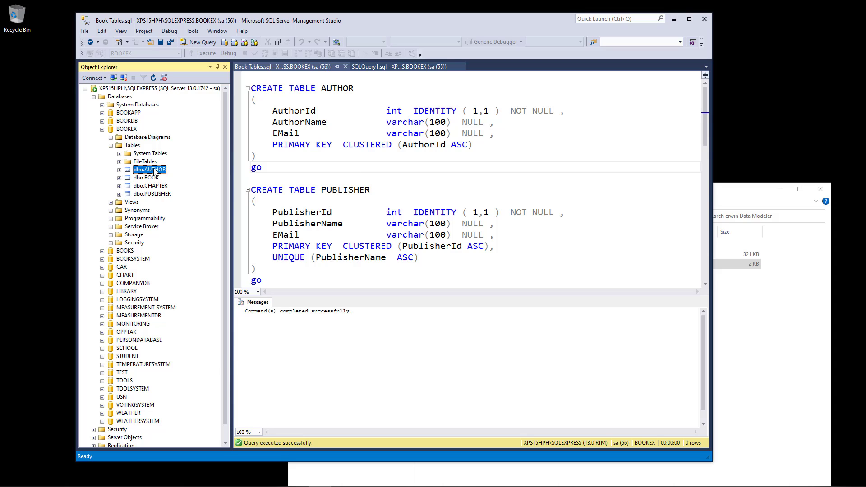
# Open dbo.AUTHOR in Edit Top 200 Rows and save the first author's name and e-mail.
pyautogui.rightClick(155, 170)
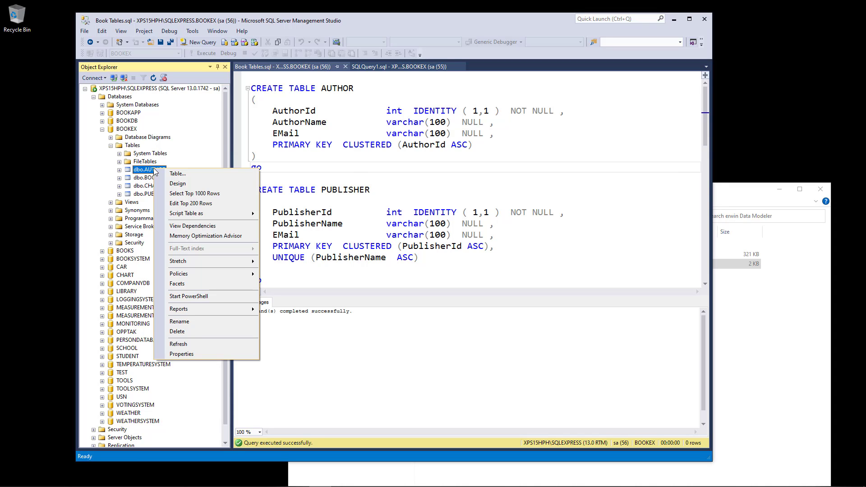
pyautogui.click(198, 207)
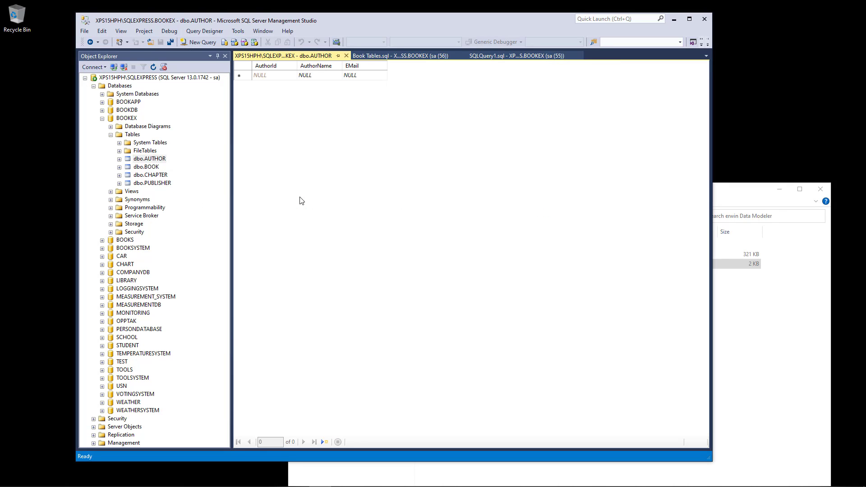
pyautogui.click(326, 77)
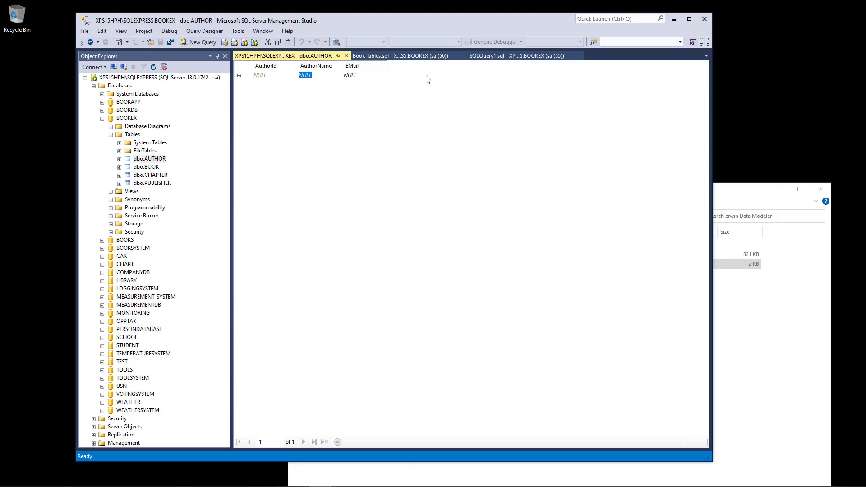
pyautogui.write('Halvorsen')
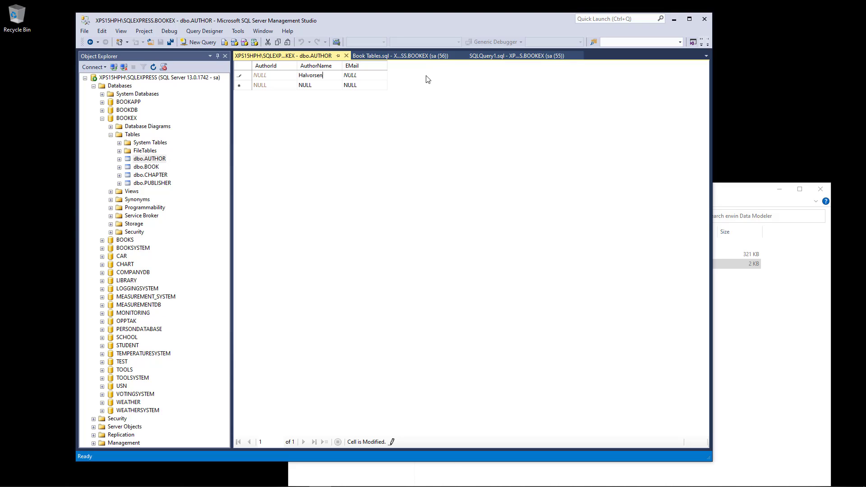
pyautogui.click(376, 77)
pyautogui.press('Return')
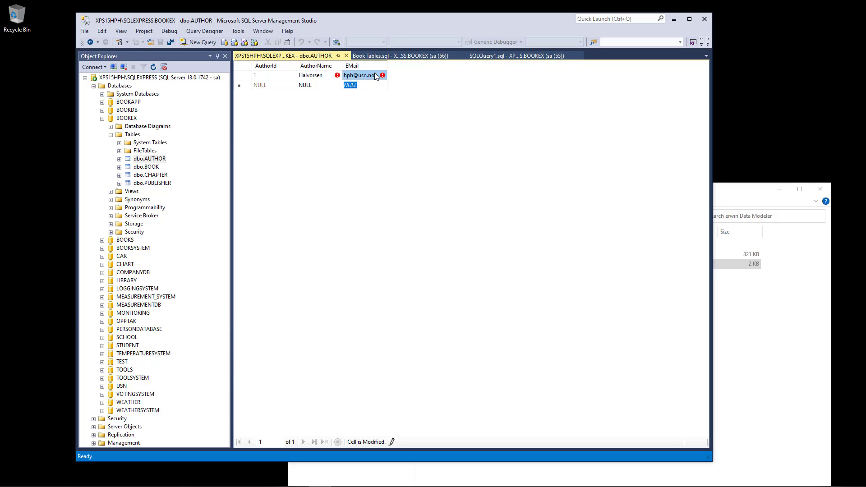
# Save a second author row with name and e-mail, then check its generated AuthorId 2.
pyautogui.click(318, 86)
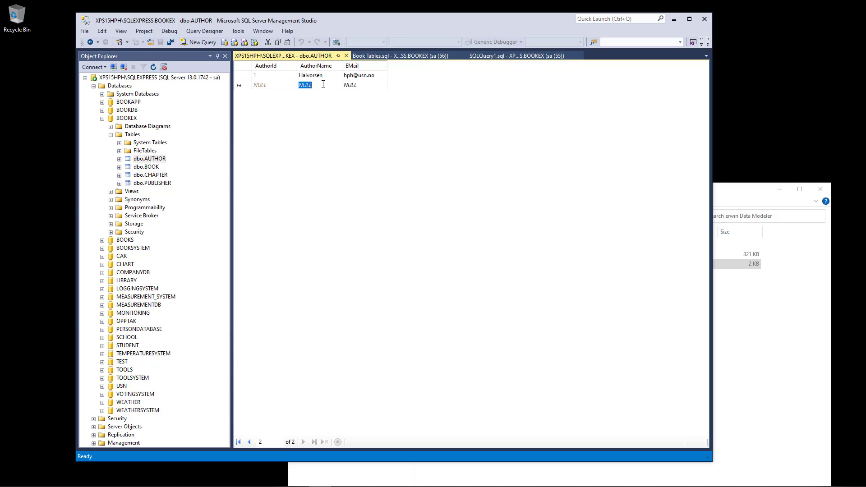
pyautogui.write('Elb')
pyautogui.write('vis')
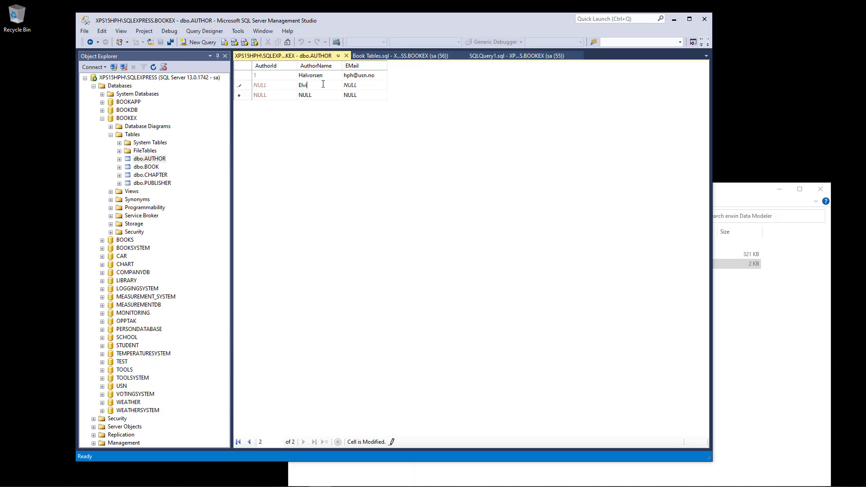
pyautogui.click(374, 89)
pyautogui.press('Return')
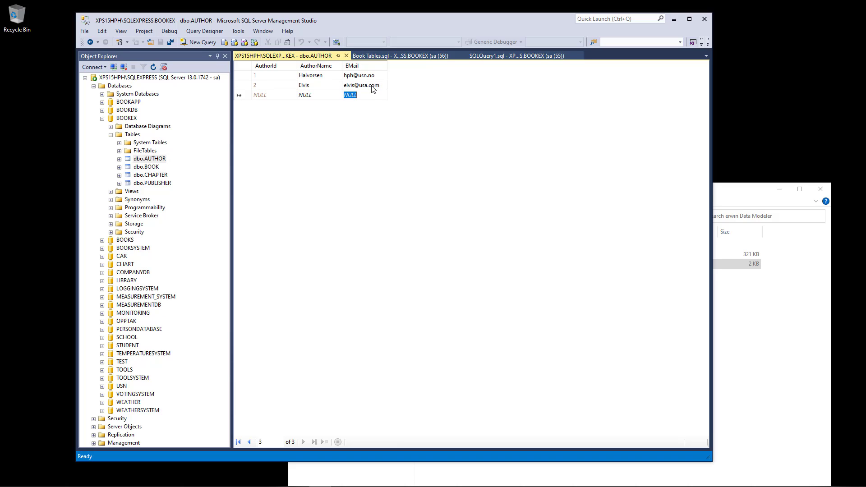
pyautogui.click(273, 87)
pyautogui.click(321, 88)
# Edit dbo.PUBLISHER rows and save a Publisher1 row with the publisher's e-mail address.
pyautogui.rightClick(152, 183)
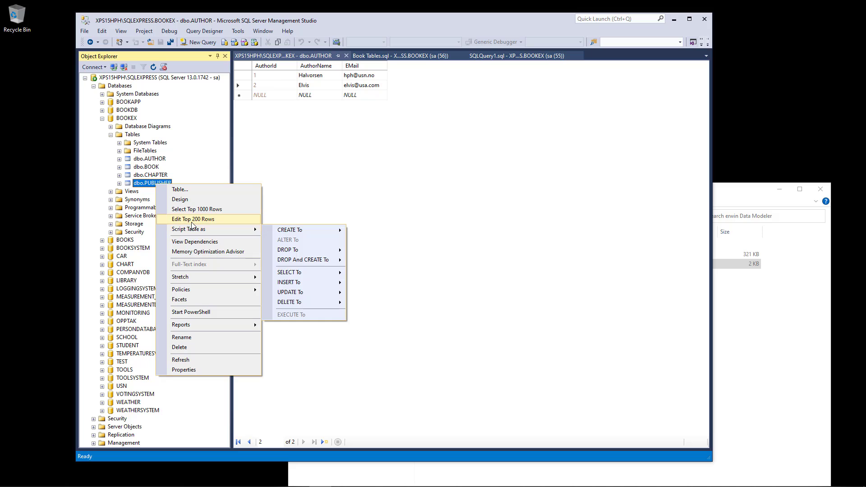
pyautogui.click(195, 220)
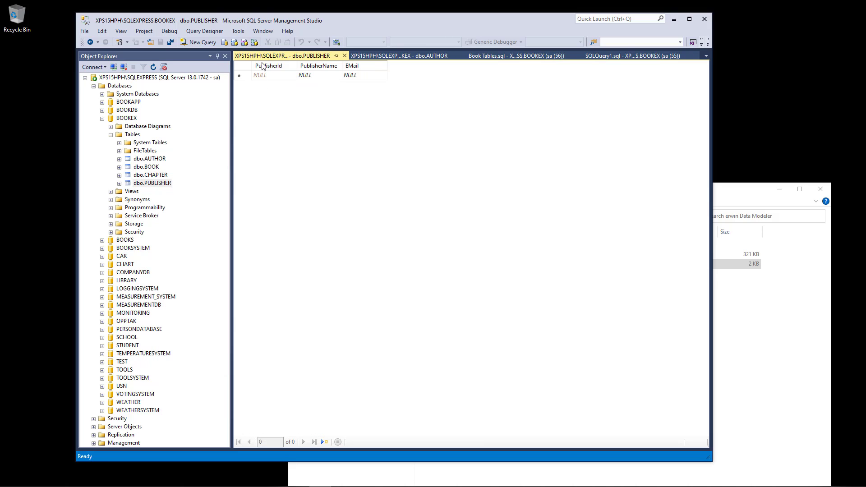
pyautogui.click(325, 77)
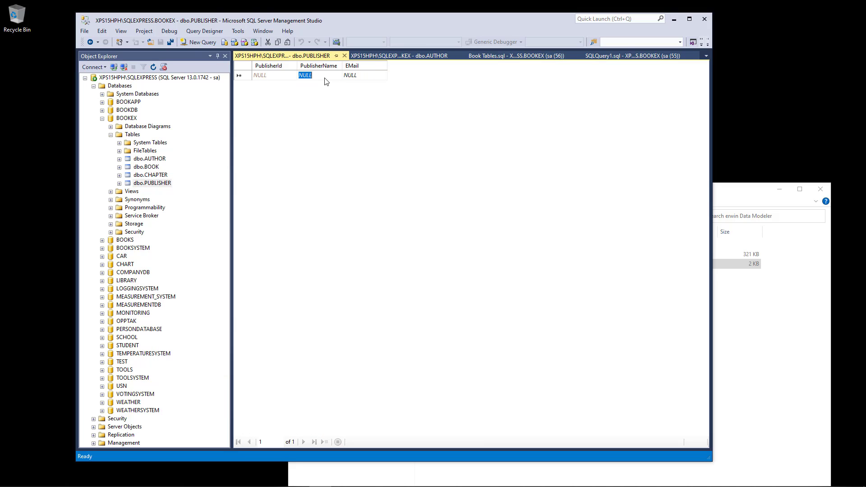
pyautogui.write('Publis')
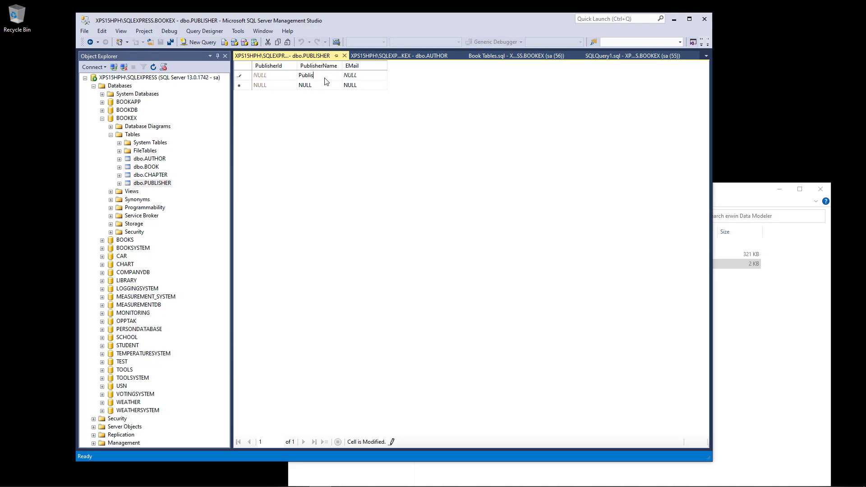
pyautogui.write('her1')
pyautogui.click(366, 77)
pyautogui.press('Return')
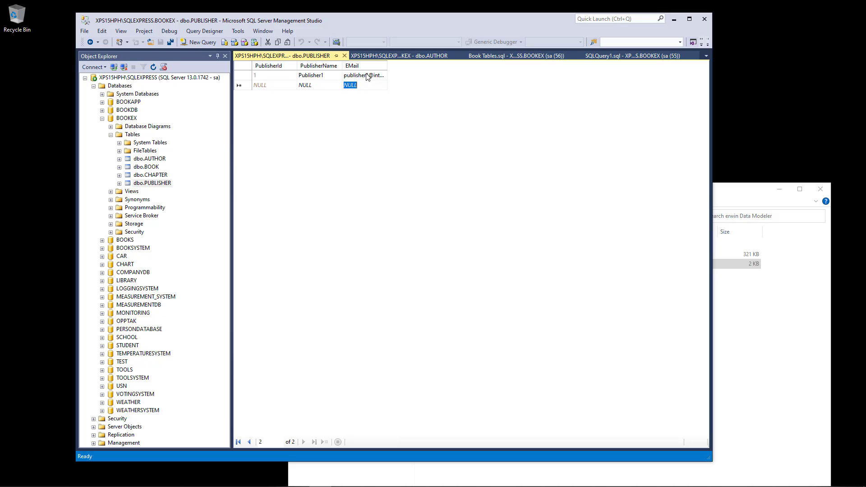
pyautogui.click(325, 78)
pyautogui.click(152, 170)
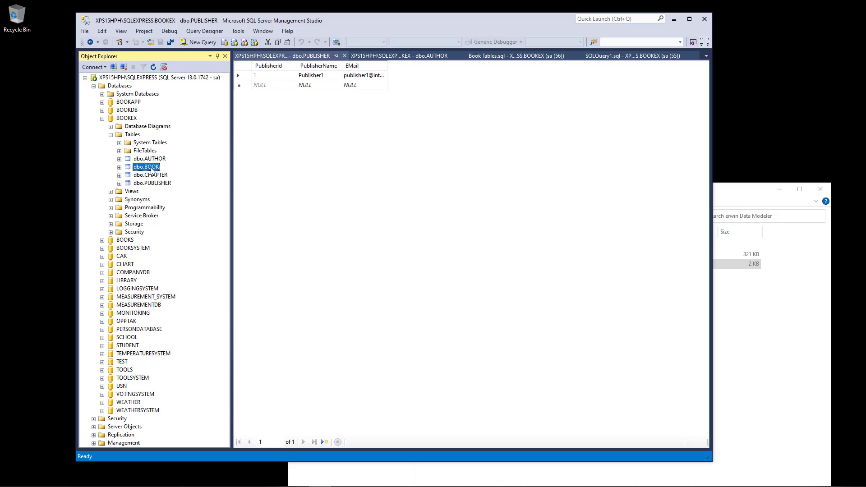
# In dbo.BOOK's edit grid, save a row: 'SQL Database Systems', summary 'gfgf', AuthorId 1, PublisherId 1.
pyautogui.rightClick(152, 170)
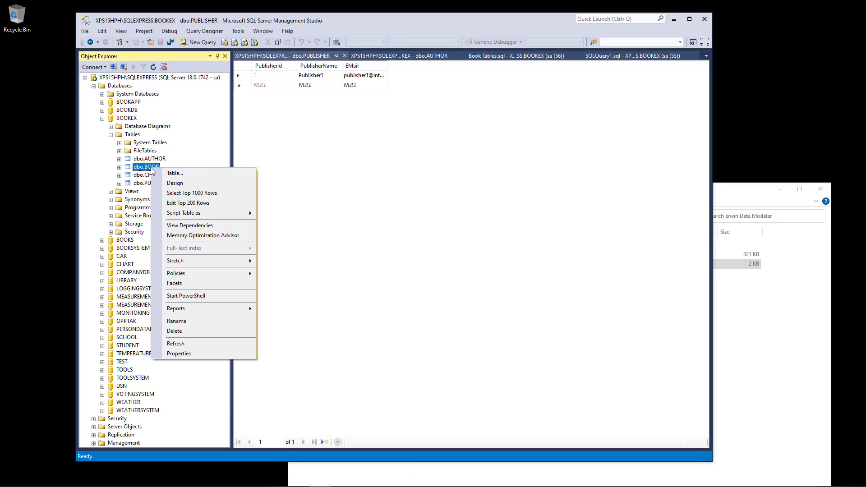
pyautogui.click(188, 203)
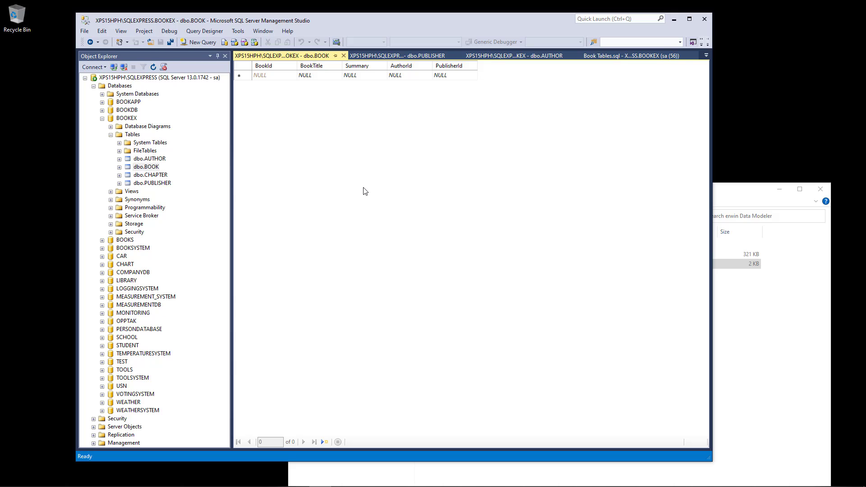
pyautogui.click(324, 77)
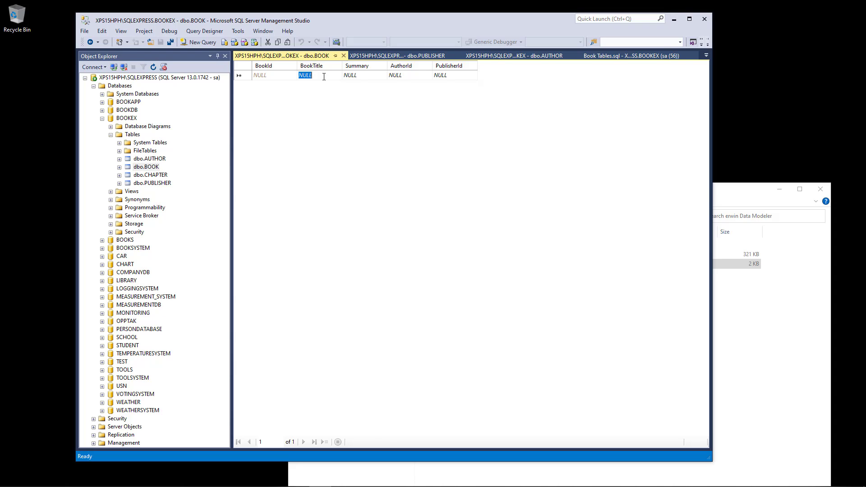
pyautogui.write('SQL')
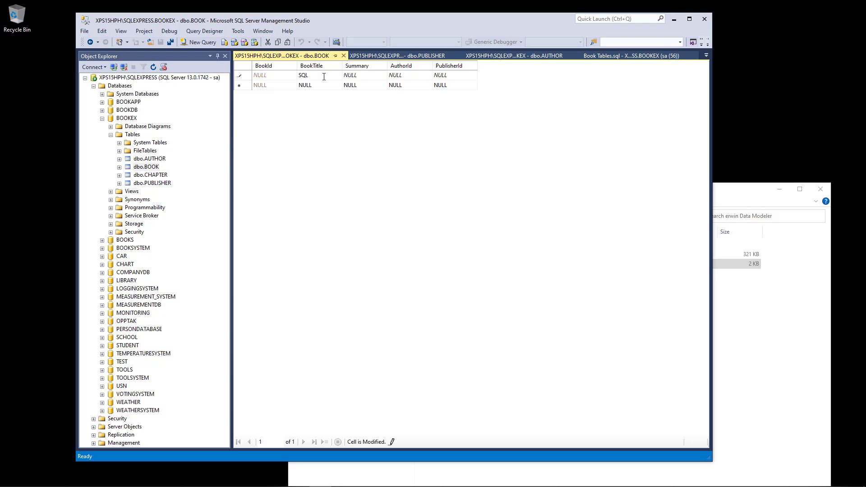
pyautogui.write(' Database Systems')
pyautogui.click(366, 76)
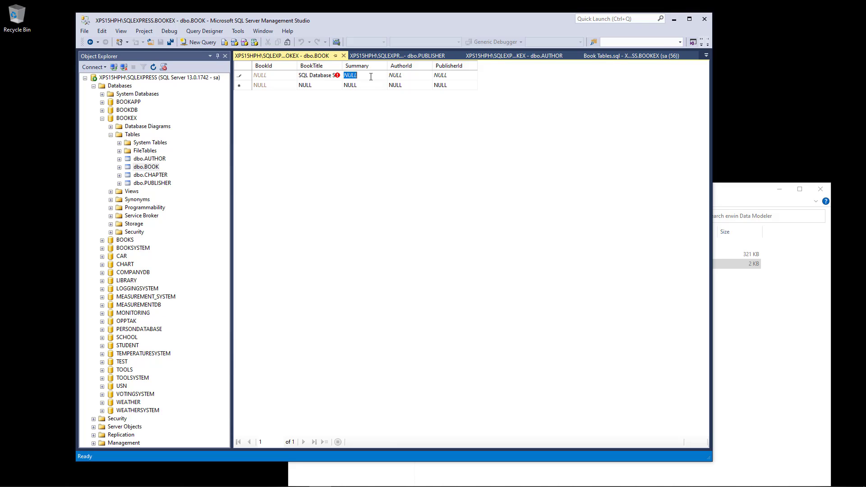
pyautogui.write('gfgf')
pyautogui.click(415, 75)
pyautogui.write('1')
pyautogui.click(463, 77)
pyautogui.write('1')
pyautogui.press('Return')
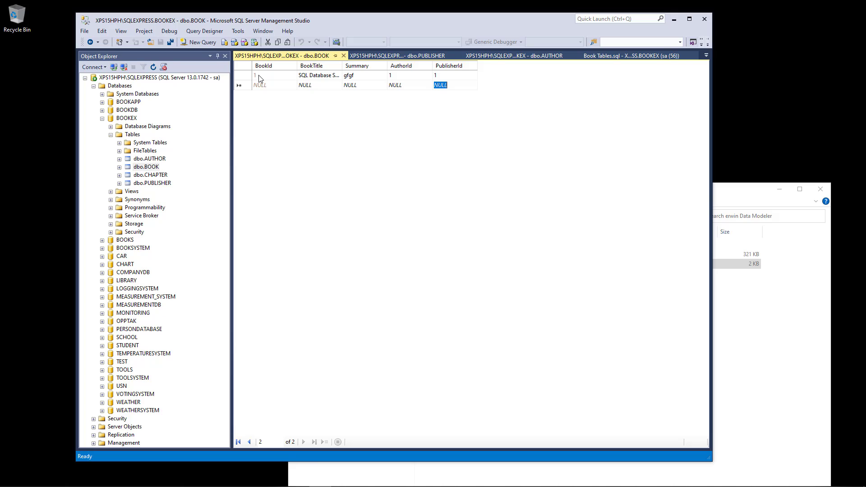
pyautogui.click(323, 86)
pyautogui.click(153, 178)
# Open dbo.CHAPTER's top 200 rows in an editable grid.
pyautogui.rightClick(154, 178)
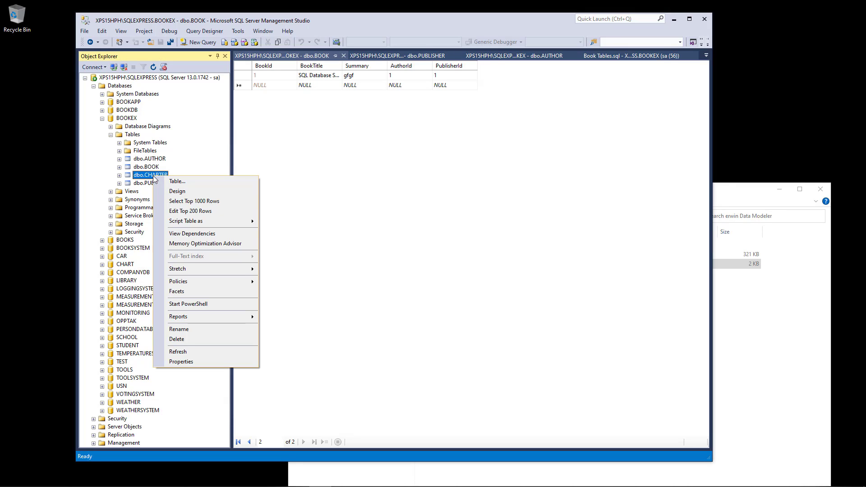
pyautogui.click(200, 211)
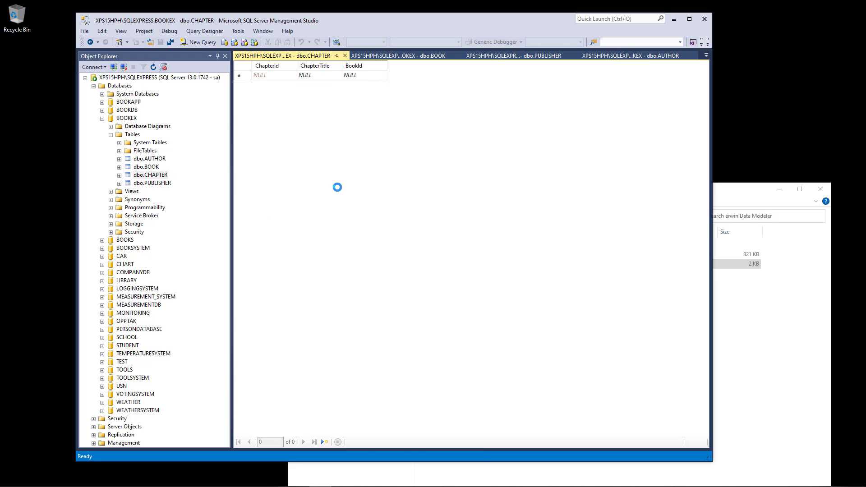
pyautogui.click(154, 167)
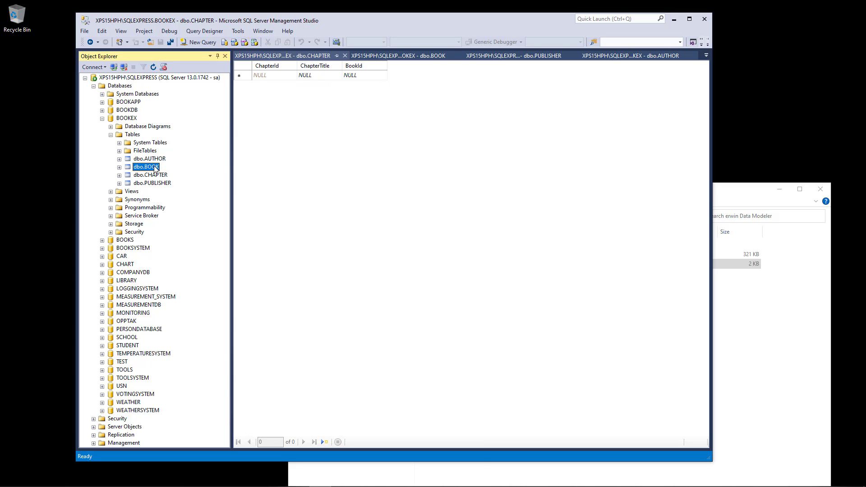
pyautogui.rightClick(153, 168)
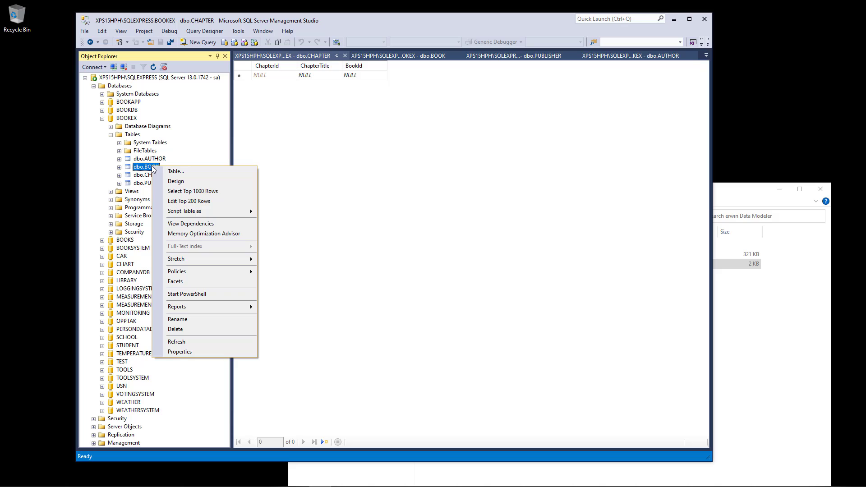
pyautogui.click(317, 148)
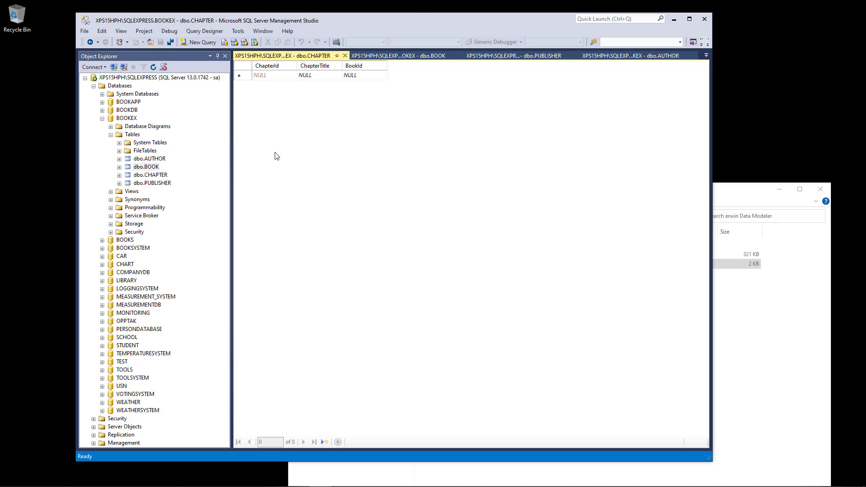
pyautogui.click(153, 175)
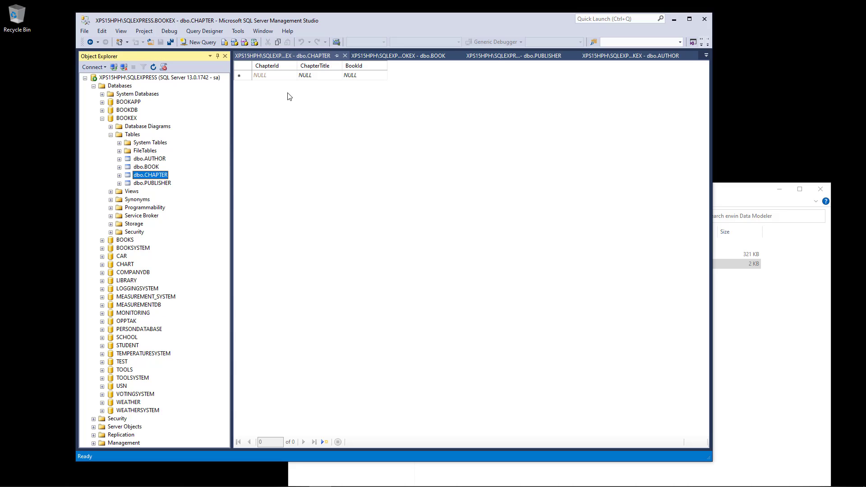
# Save a CHAPTER row titled 'Introduction' with BookId 1, then nudge the window left.
pyautogui.click(318, 77)
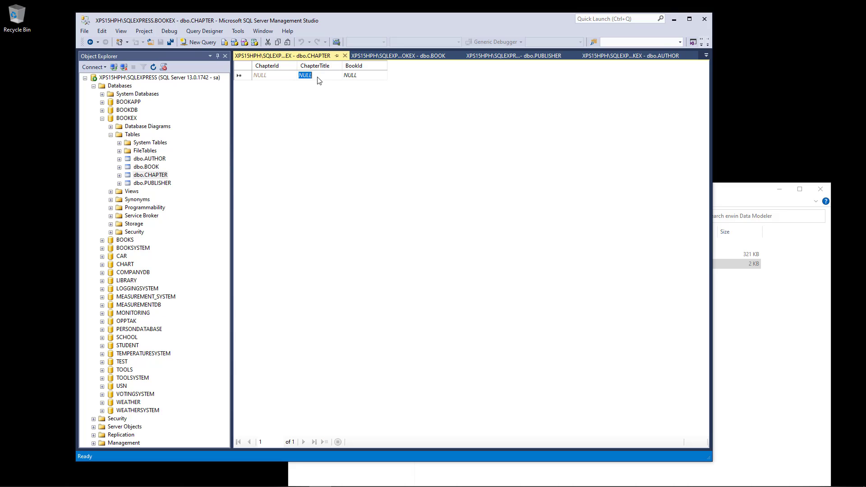
pyautogui.write('Introdu')
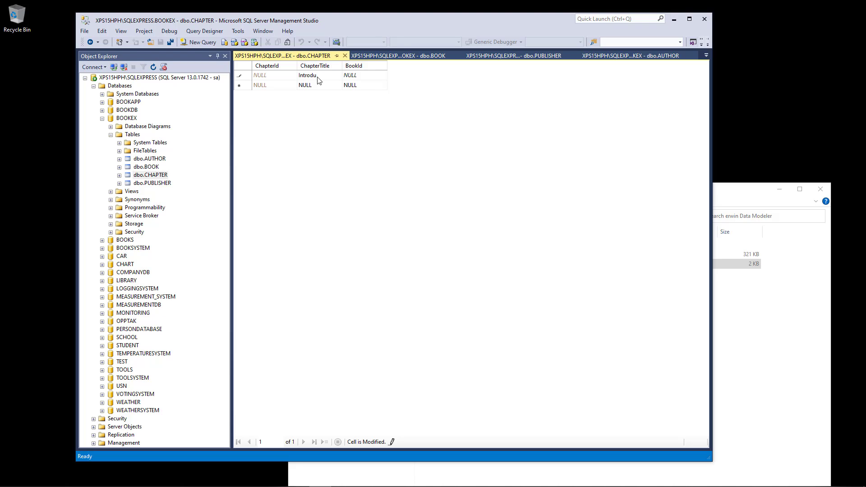
pyautogui.write('ction')
pyautogui.click(364, 79)
pyautogui.write('1')
pyautogui.press('Return')
pyautogui.click(321, 86)
pyautogui.click(322, 85)
pyautogui.doubleClick(322, 85)
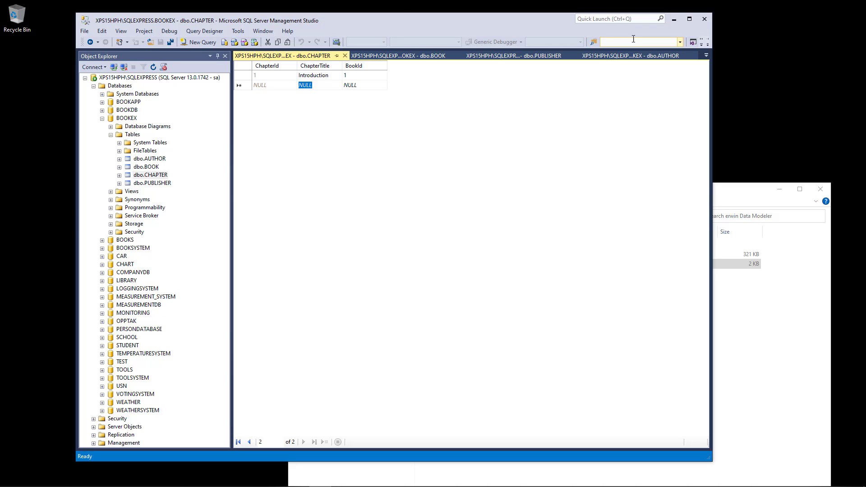
pyautogui.moveTo(413, 18); pyautogui.dragTo(401, 17)
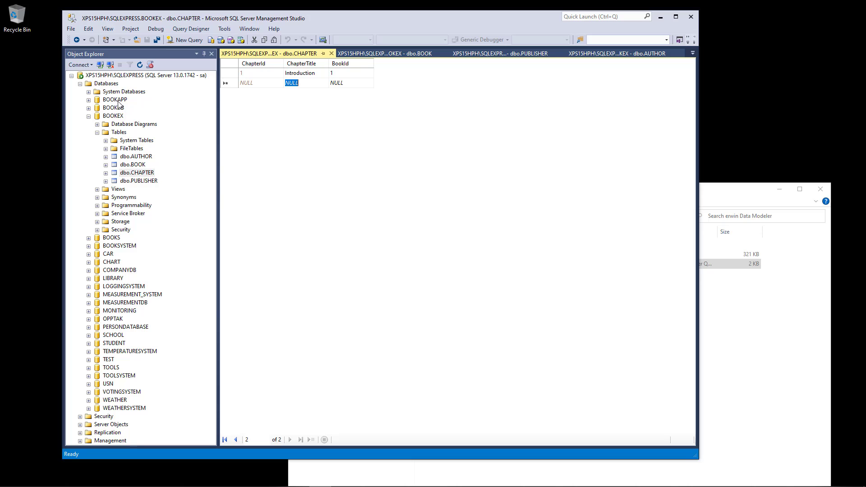
# Run 'select * from BOOK' in a new query on BOOKEX.
pyautogui.click(181, 41)
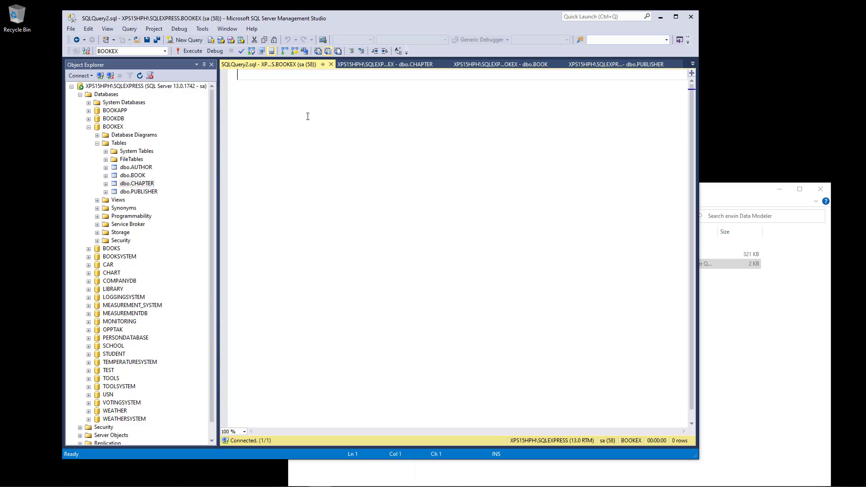
pyautogui.write('select')
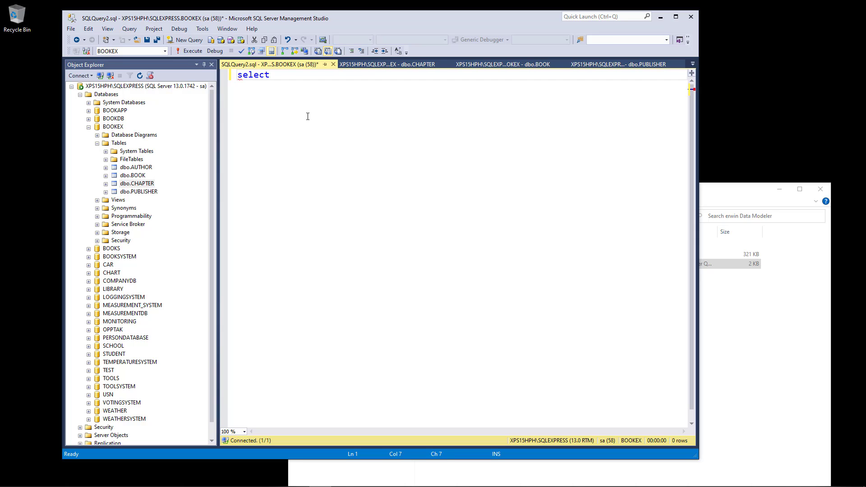
pyautogui.write(' * from BOOK')
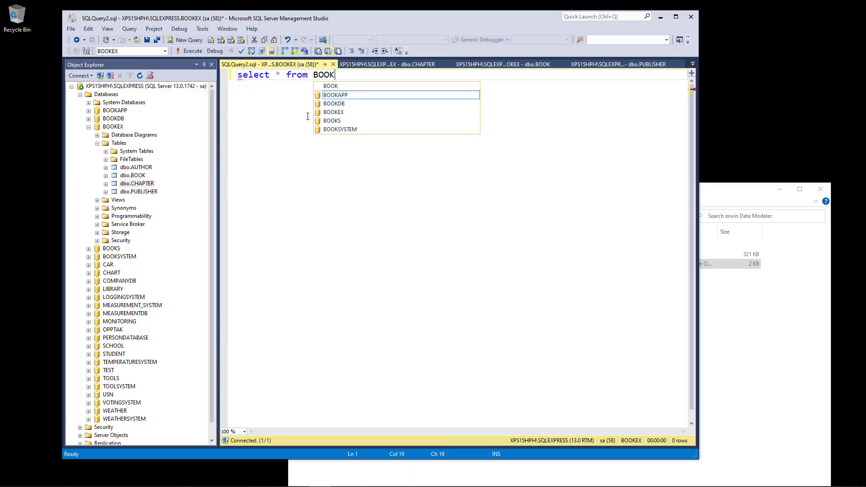
pyautogui.press('Escape')
pyautogui.click(190, 50)
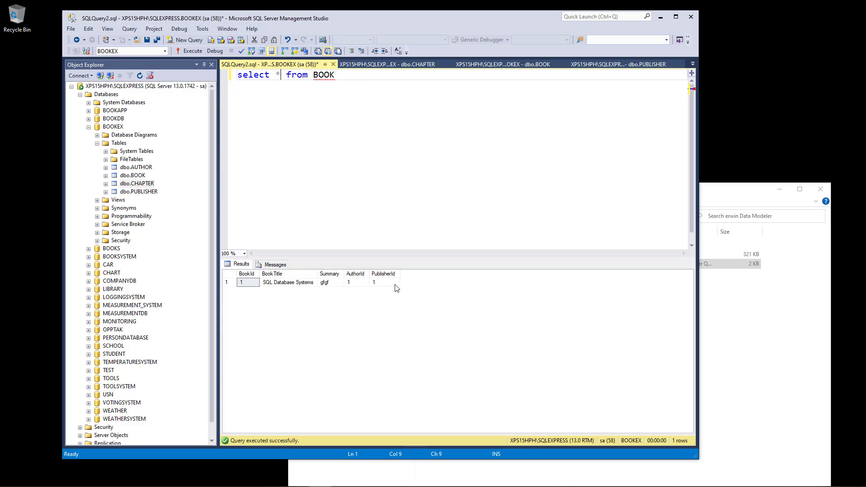
# Change the query to 'select * from AUTHOR' and run it with F5.
pyautogui.doubleClick(323, 75)
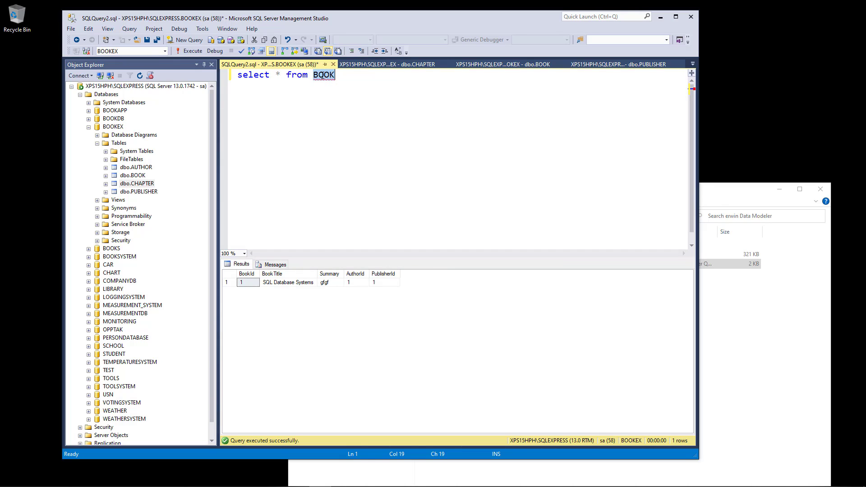
pyautogui.write('AUT')
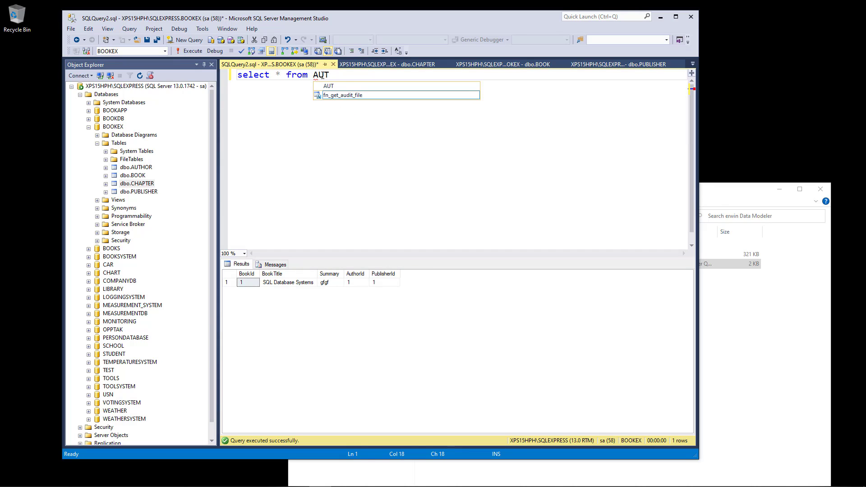
pyautogui.write('HOR')
pyautogui.click(281, 75)
pyautogui.press('F5')
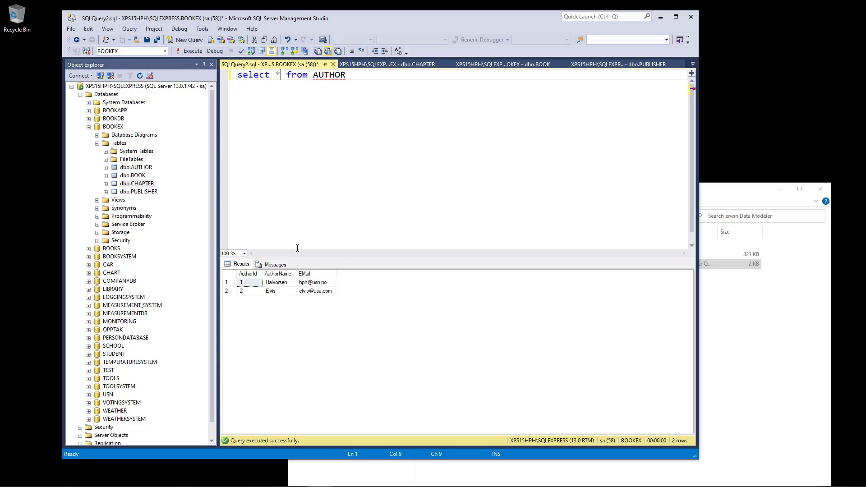